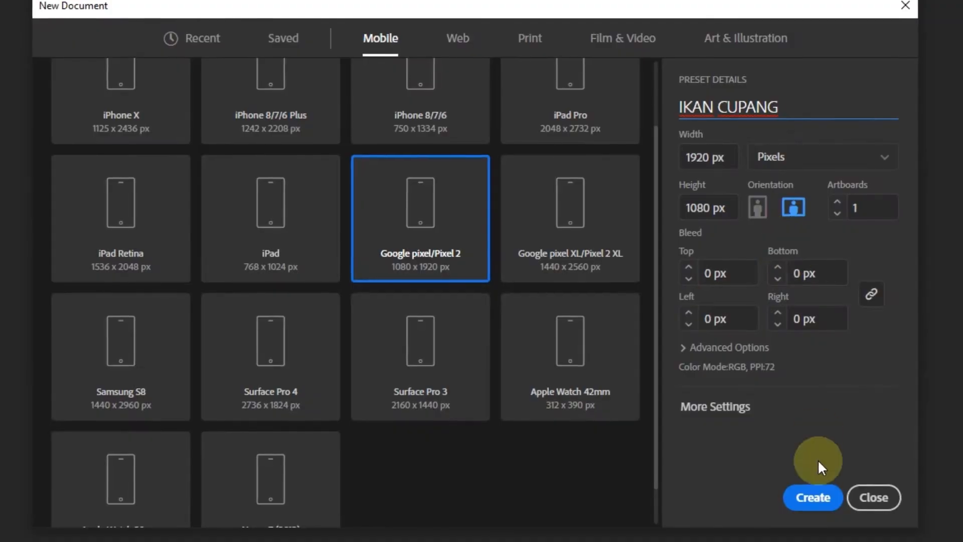
Step: Finish naming the new document IKAN CUPANG 1 and create it with the chosen 1920 x 1080 px landscape settings
{"action": "type", "text": "1"}
{"action": "left_click", "coordinate": [815, 520]}
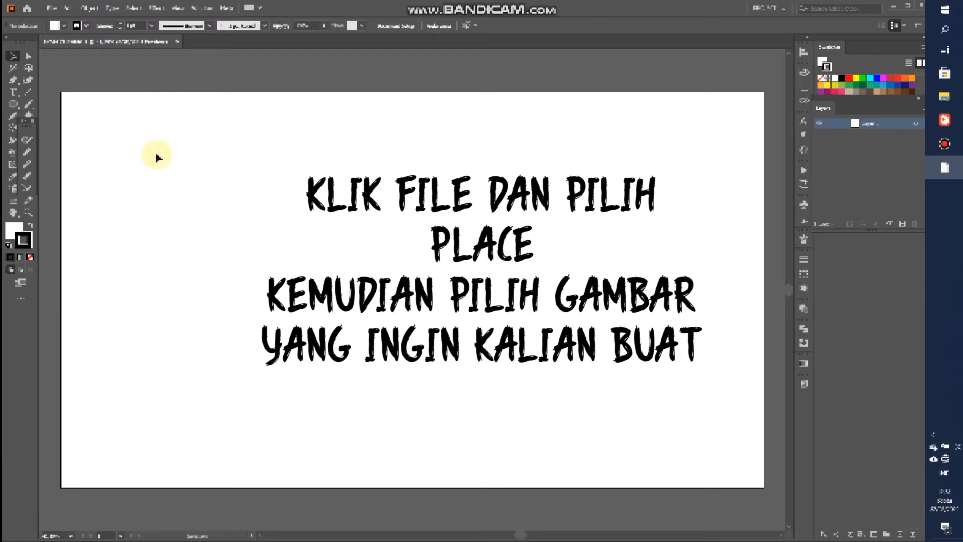
Step: Place the betta fish photo as a linked image and scale it to roughly the artboard's height
{"action": "left_click", "coordinate": [52, 9]}
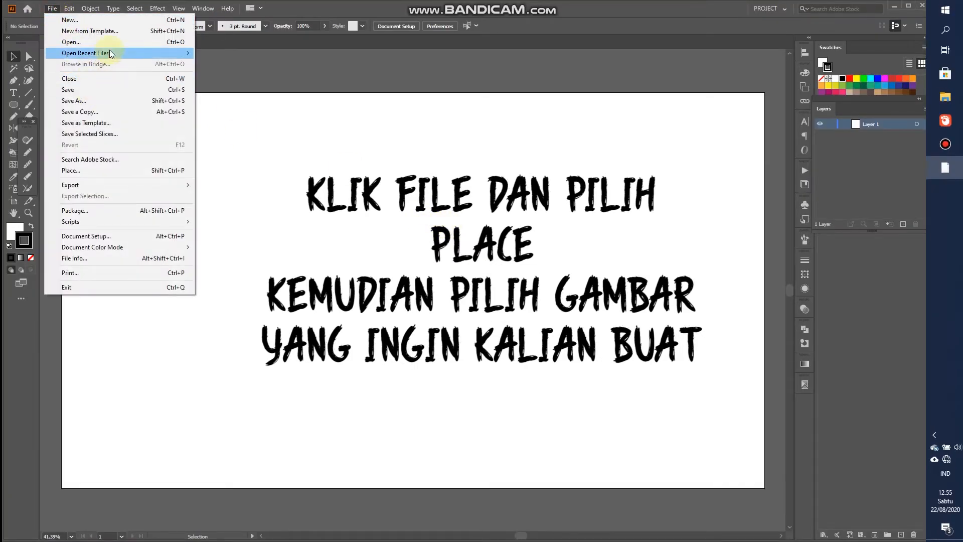
{"action": "left_click", "coordinate": [106, 175]}
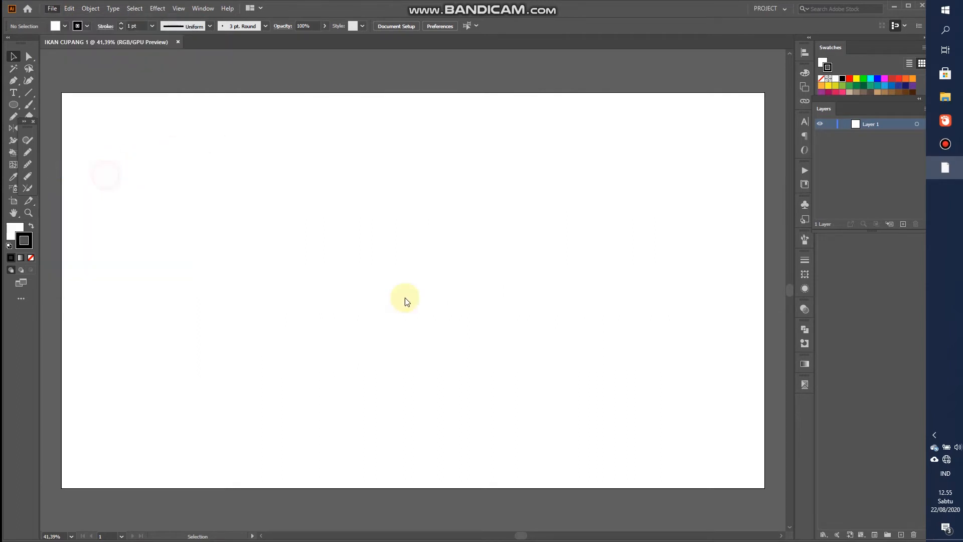
{"action": "left_click", "coordinate": [248, 139]}
{"action": "left_click", "coordinate": [400, 300]}
{"action": "mouse_move", "coordinate": [264, 165]}
{"action": "left_mouse_down"}
{"action": "mouse_move", "coordinate": [553, 413]}
{"action": "mouse_move", "coordinate": [714, 459]}
{"action": "left_mouse_up"}
{"action": "left_click_drag", "start_coordinate": [264, 167], "coordinate": [158, 122]}
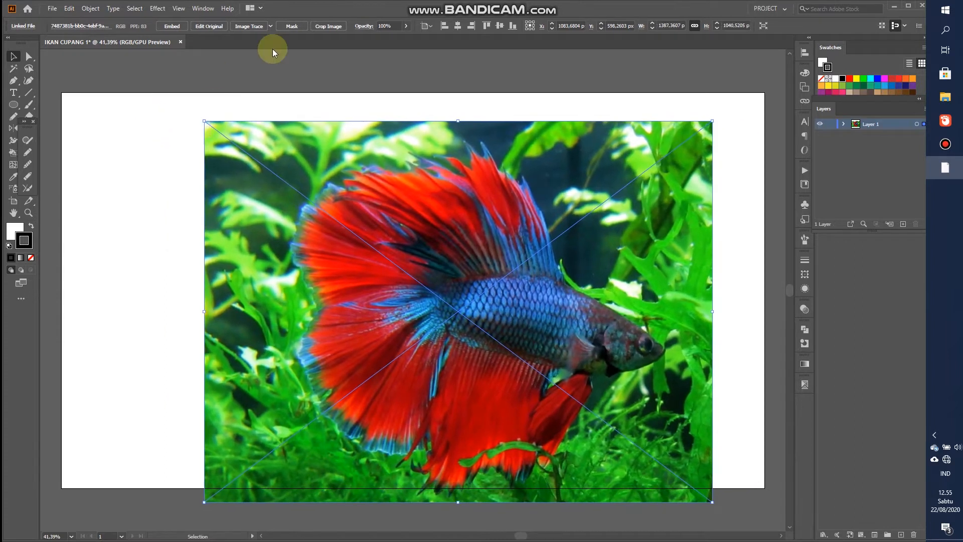
Step: Centre the fish photo horizontally and vertically on the artboard and deselect it
{"action": "left_click", "coordinate": [457, 26]}
{"action": "left_click", "coordinate": [500, 29]}
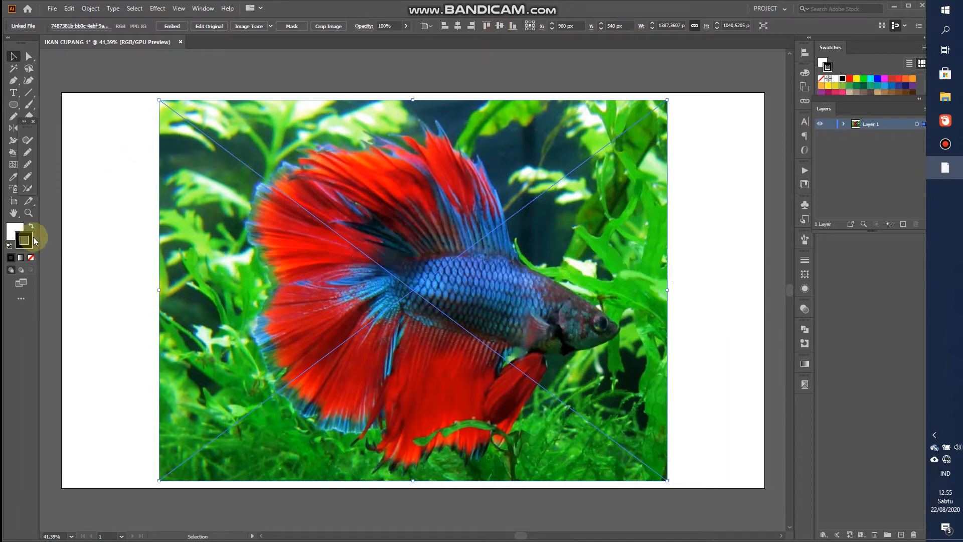
{"action": "left_click", "coordinate": [72, 172]}
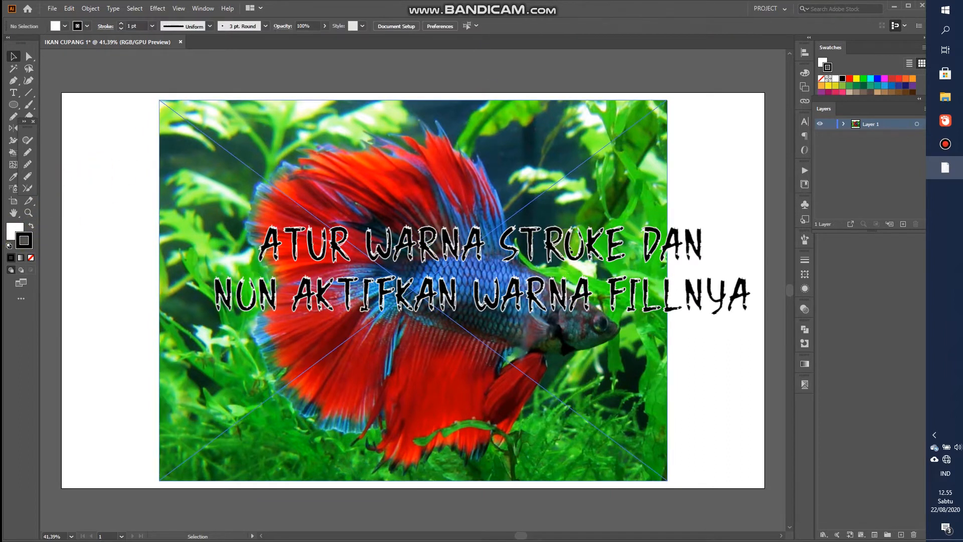
Step: Add a new layer above the photo layer and lock the photo layer
{"action": "left_click", "coordinate": [903, 223]}
{"action": "left_click", "coordinate": [830, 134]}
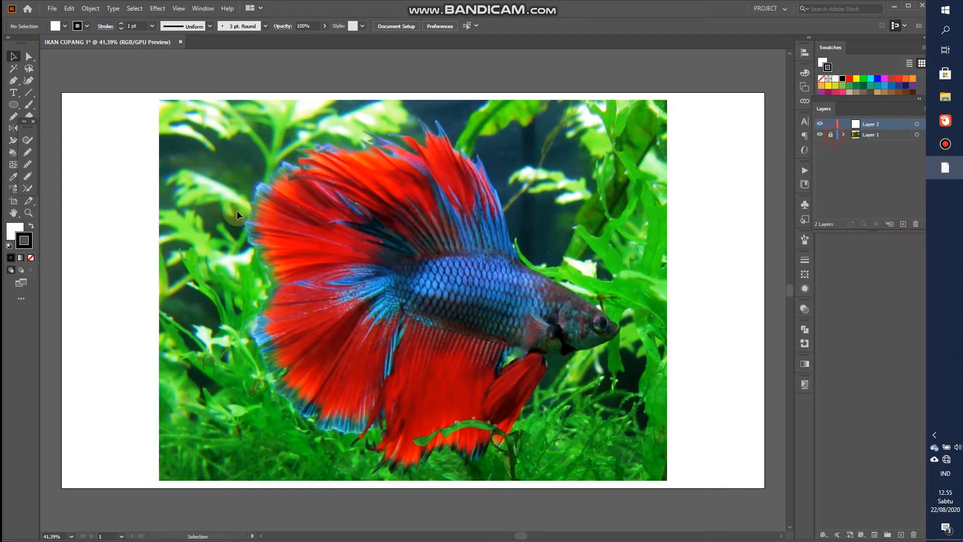
Step: Set the fill to none and the stroke to red FF0619 with a weight of 0.25 pt
{"action": "left_click", "coordinate": [14, 230]}
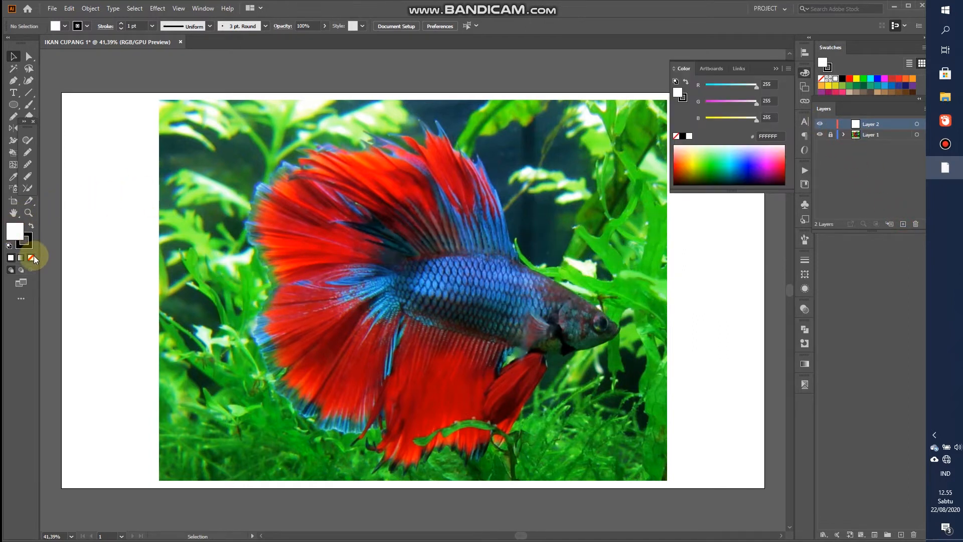
{"action": "left_click", "coordinate": [32, 257]}
{"action": "left_click", "coordinate": [27, 245]}
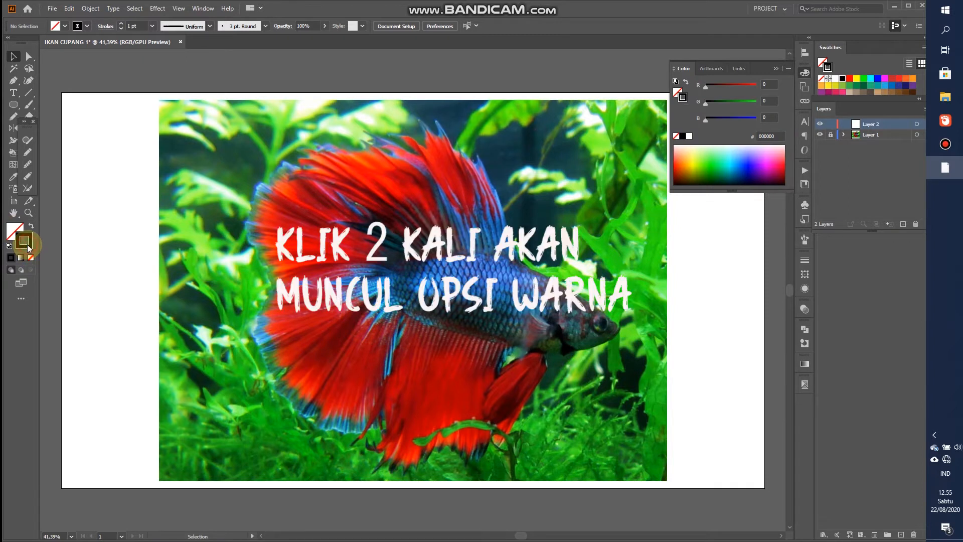
{"action": "double_click", "coordinate": [27, 246]}
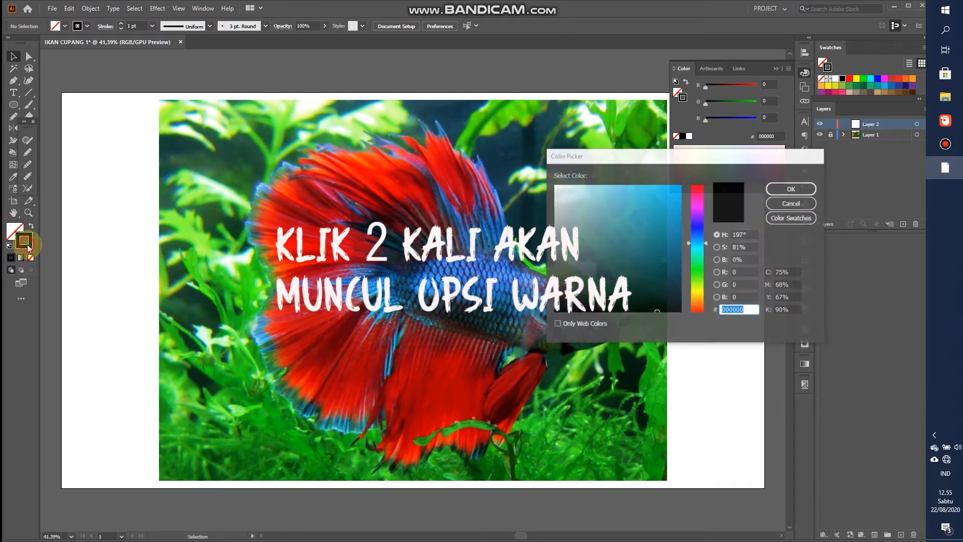
{"action": "left_click", "coordinate": [700, 187]}
{"action": "left_click_drag", "start_coordinate": [677, 189], "coordinate": [679, 184]}
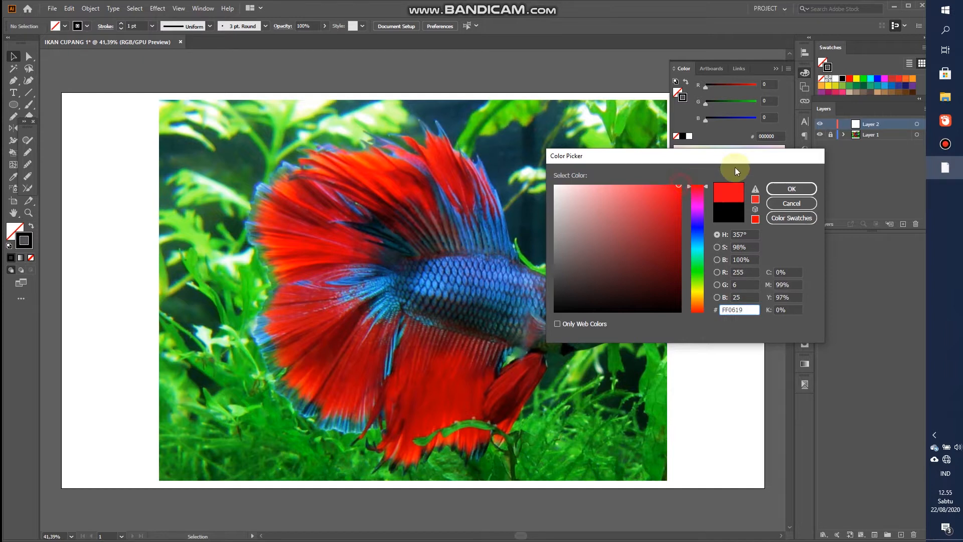
{"action": "left_click", "coordinate": [791, 188]}
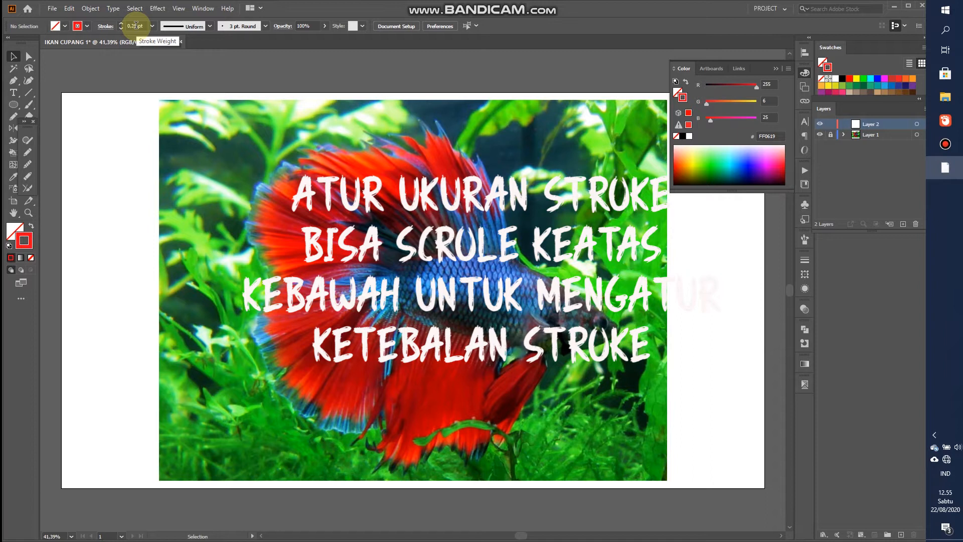
Step: Start a Pen tool path at the tip of the fish's mouth and curve it over the eye and forehead
{"action": "left_click", "coordinate": [14, 80]}
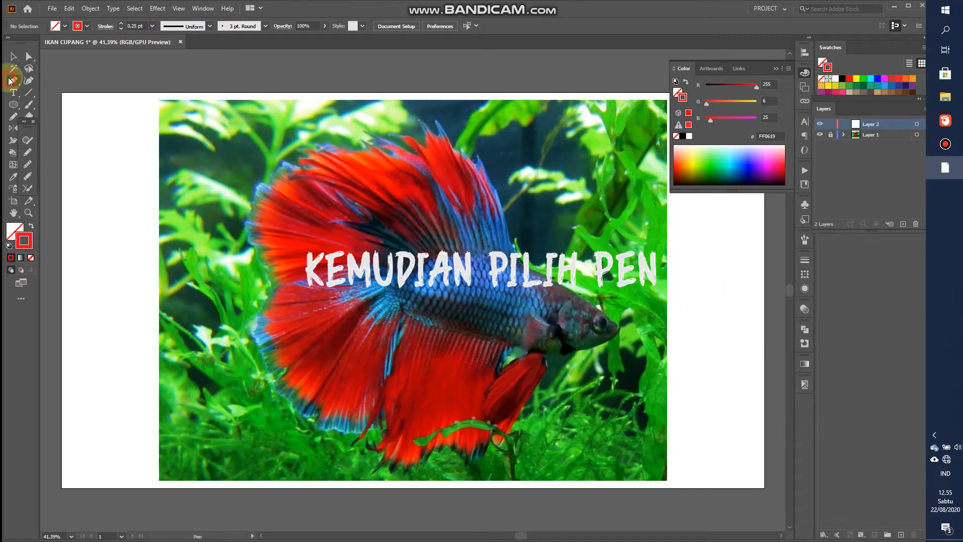
{"action": "scroll", "coordinate": [497, 176], "scroll_direction": "down", "scroll_amount": 1}
{"action": "scroll", "coordinate": [520, 214], "scroll_direction": "up", "scroll_amount": 2}
{"action": "scroll", "coordinate": [532, 226], "scroll_direction": "down", "scroll_amount": 3}
{"action": "scroll", "coordinate": [551, 244], "scroll_direction": "up", "scroll_amount": 2}
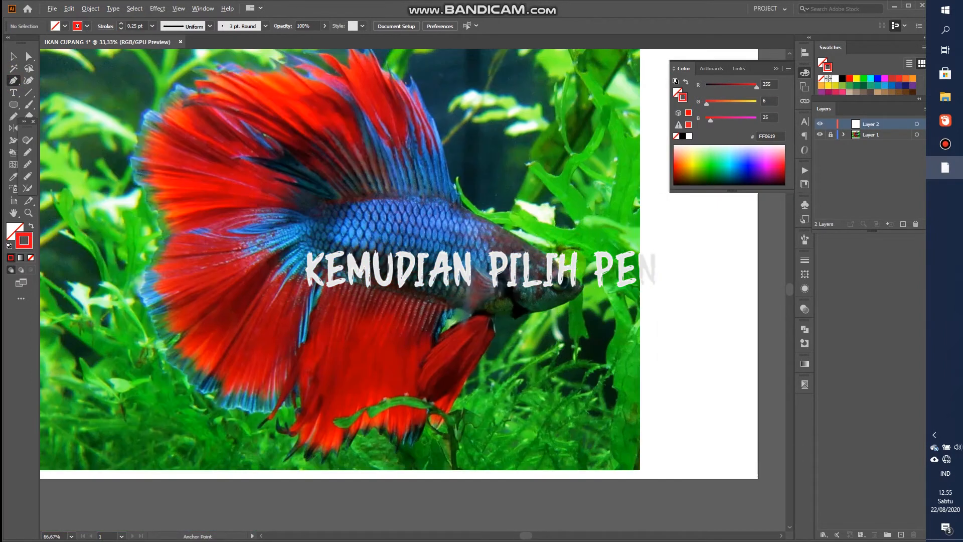
{"action": "scroll", "coordinate": [522, 266], "scroll_direction": "up", "scroll_amount": 1}
{"action": "scroll", "coordinate": [557, 273], "scroll_direction": "up", "scroll_amount": 2}
{"action": "scroll", "coordinate": [624, 292], "scroll_direction": "up", "scroll_amount": 2}
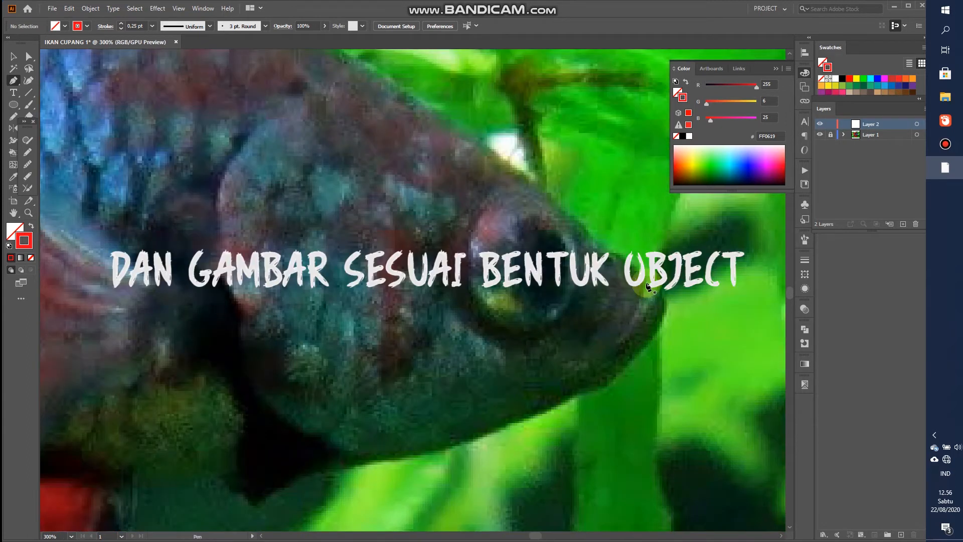
{"action": "left_click", "coordinate": [645, 283]}
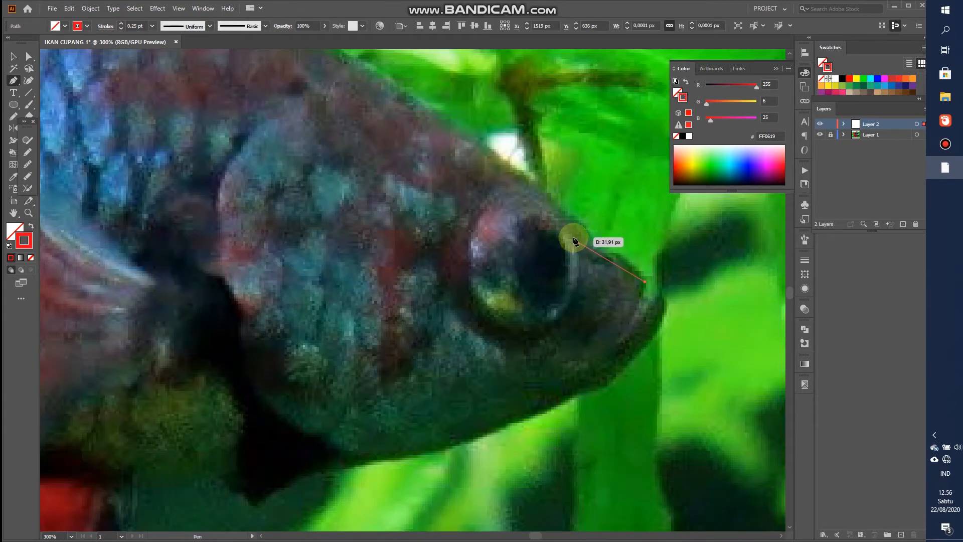
{"action": "scroll", "coordinate": [572, 234], "scroll_direction": "down", "scroll_amount": 3}
{"action": "scroll", "coordinate": [530, 202], "scroll_direction": "up", "scroll_amount": 2}
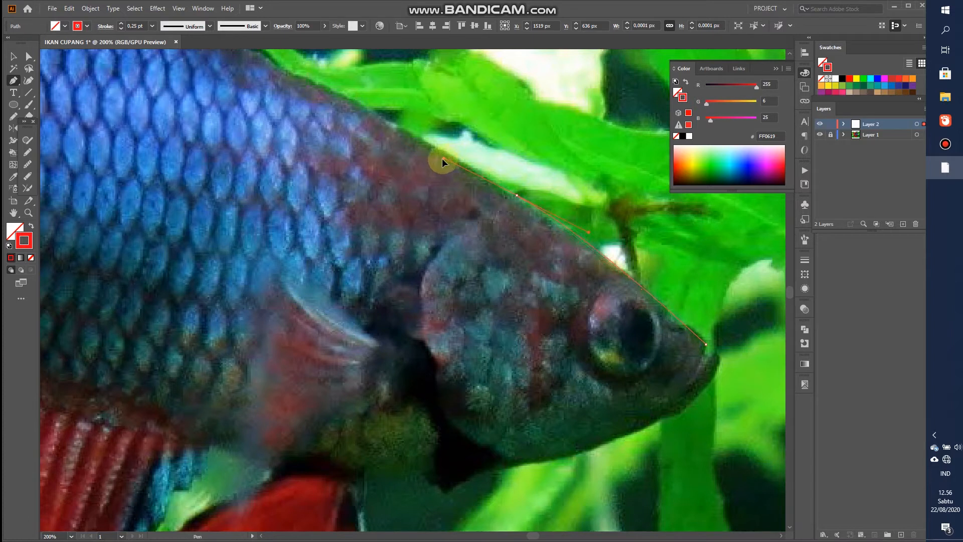
{"action": "left_click_drag", "start_coordinate": [438, 157], "coordinate": [406, 131]}
Step: Extend the path along the fish's back to the base of the dorsal fin, ending in a corner anchor
{"action": "scroll", "coordinate": [407, 132], "scroll_direction": "down", "scroll_amount": 3}
{"action": "scroll", "coordinate": [331, 80], "scroll_direction": "up", "scroll_amount": 3}
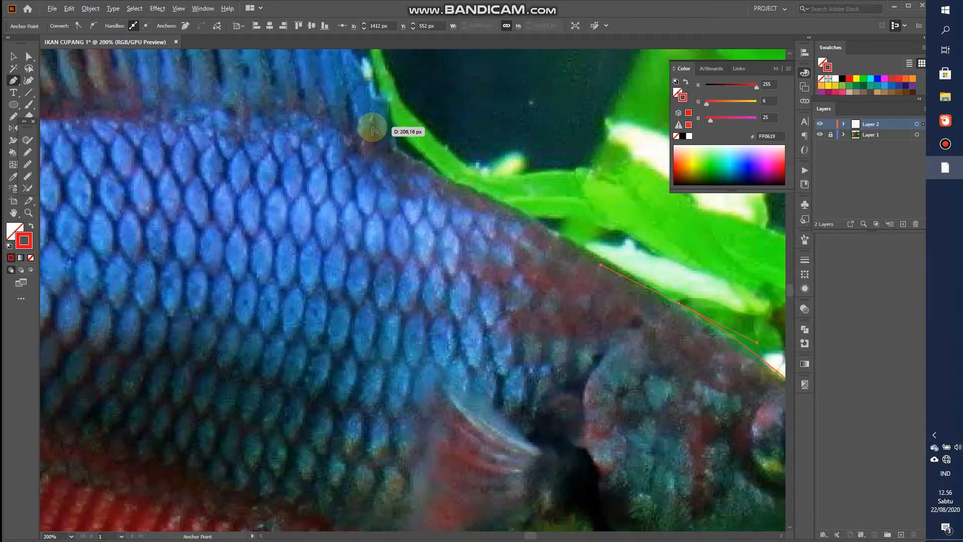
{"action": "scroll", "coordinate": [410, 140], "scroll_direction": "down", "scroll_amount": 1}
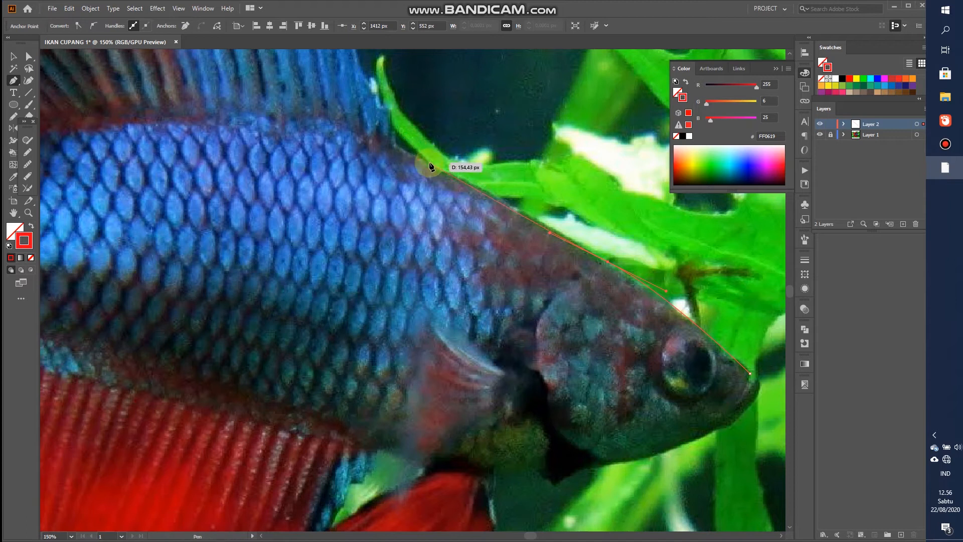
{"action": "left_click", "coordinate": [414, 154]}
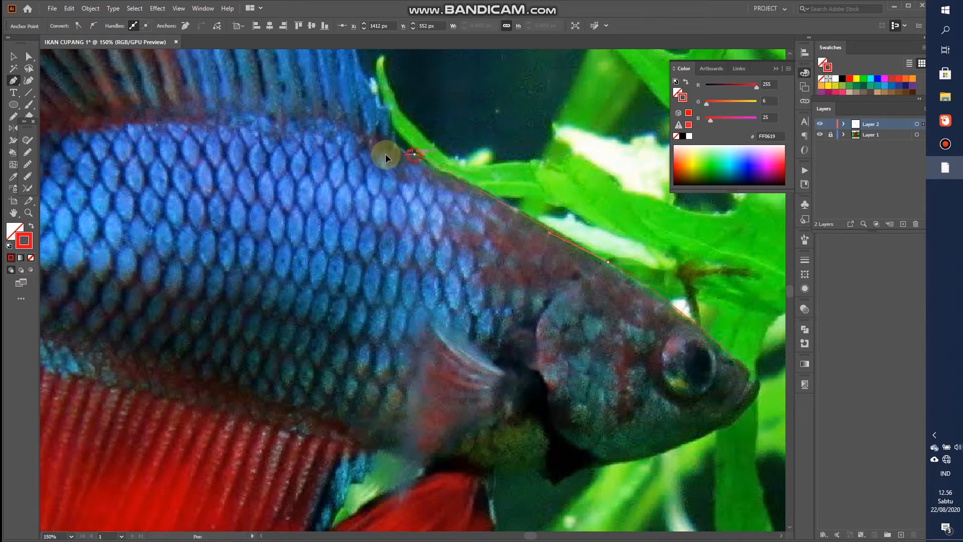
{"action": "left_click", "coordinate": [351, 127]}
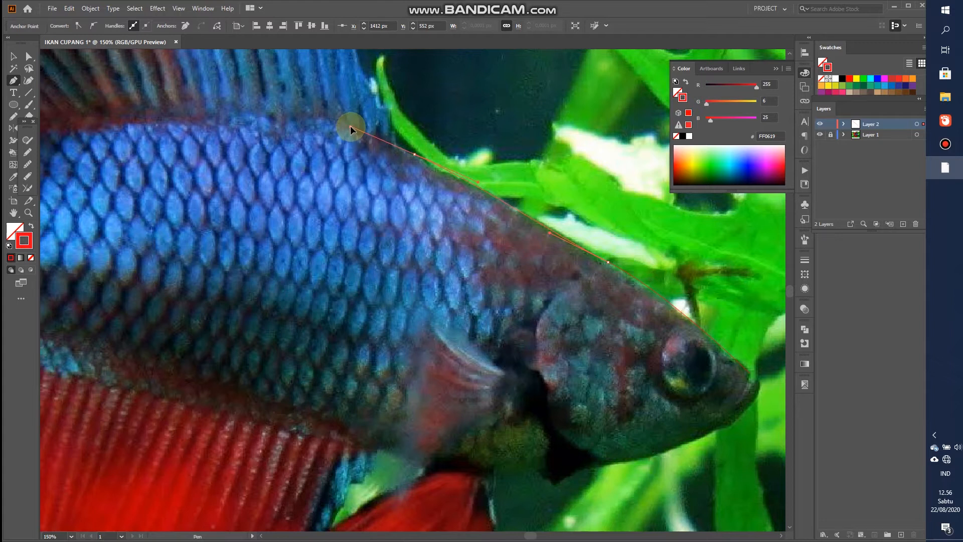
{"action": "scroll", "coordinate": [409, 128], "scroll_direction": "down", "scroll_amount": 4}
{"action": "scroll", "coordinate": [381, 86], "scroll_direction": "up", "scroll_amount": 4}
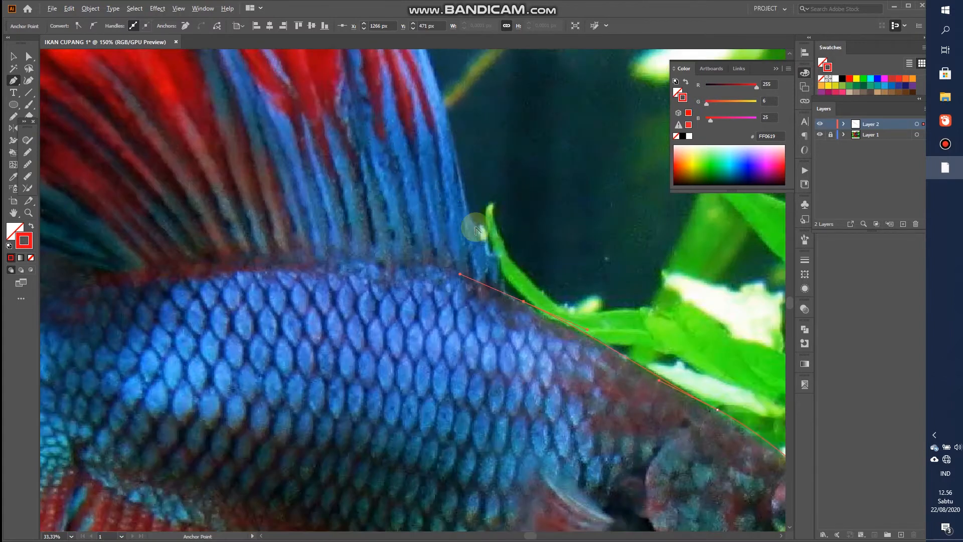
{"action": "left_click", "coordinate": [523, 303]}
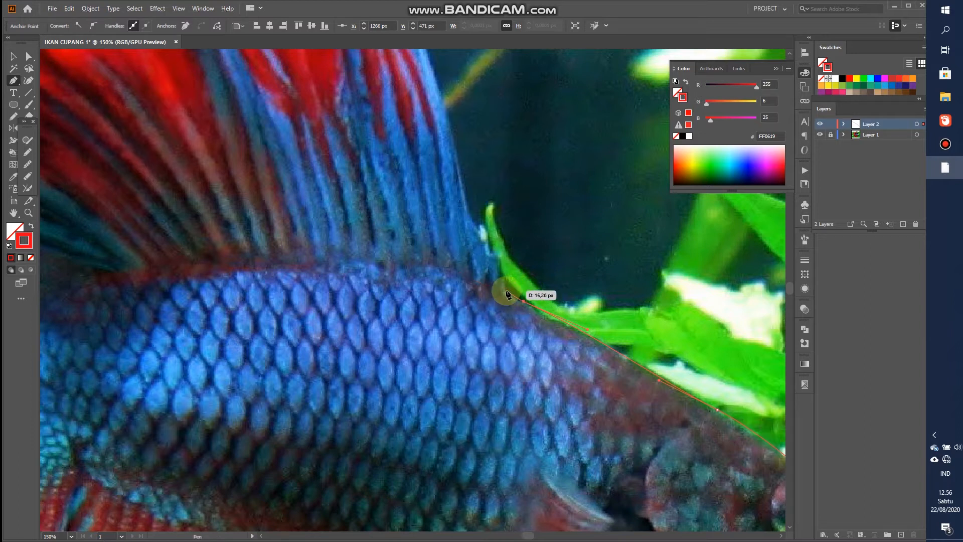
Step: Trace the path up the front edge of the dorsal fin, following the small notches near its base
{"action": "left_click", "coordinate": [496, 281]}
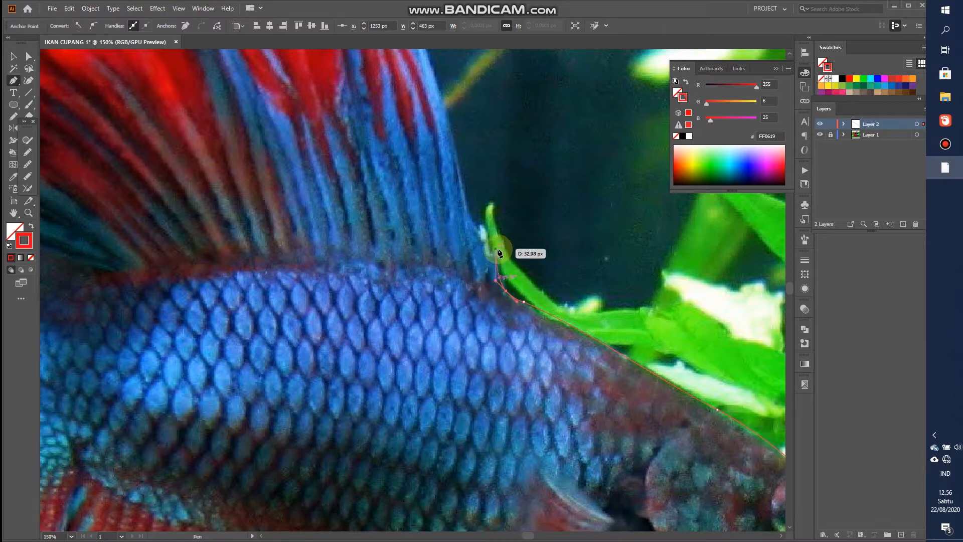
{"action": "left_click_drag", "start_coordinate": [493, 248], "coordinate": [490, 250]}
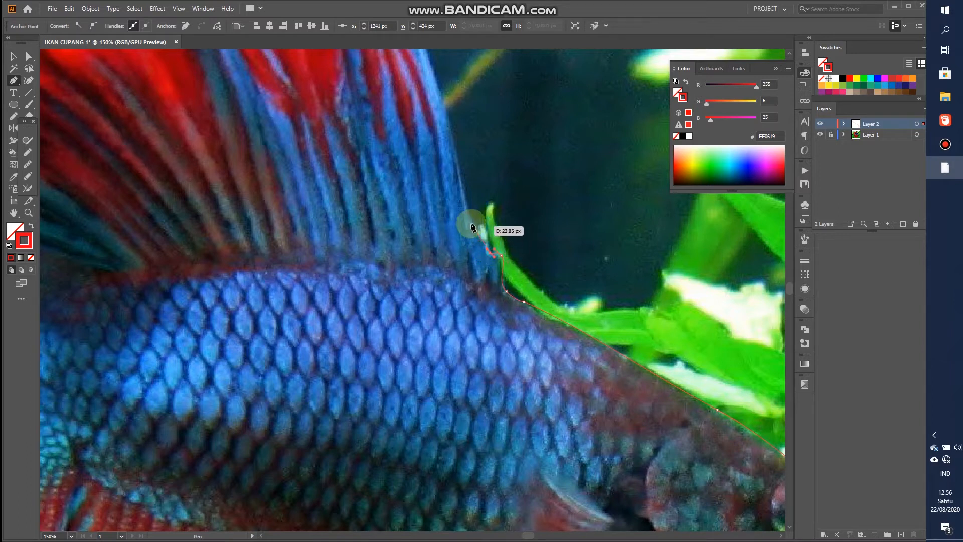
{"action": "left_click_drag", "start_coordinate": [466, 203], "coordinate": [461, 187]}
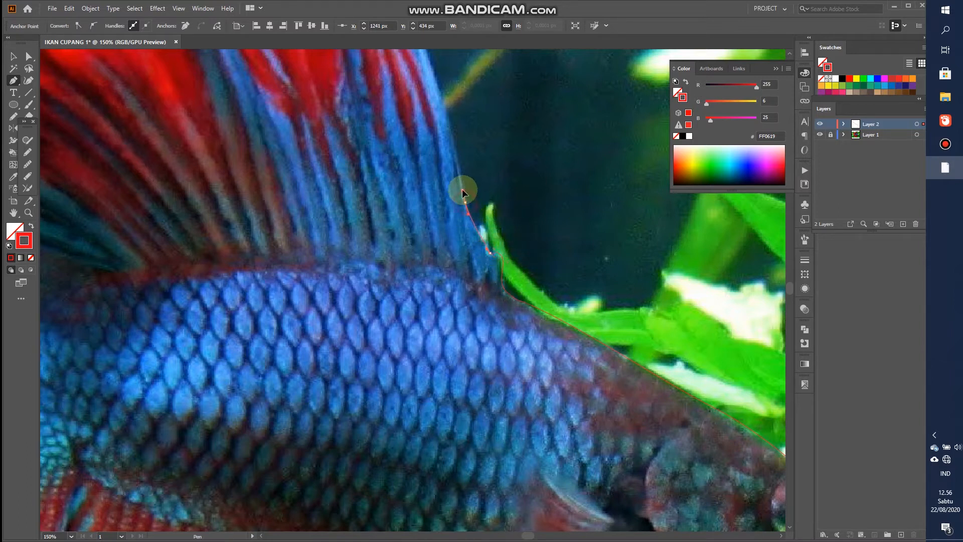
{"action": "scroll", "coordinate": [458, 254], "scroll_direction": "up", "scroll_amount": 5}
{"action": "scroll", "coordinate": [473, 221], "scroll_direction": "left", "scroll_amount": 2}
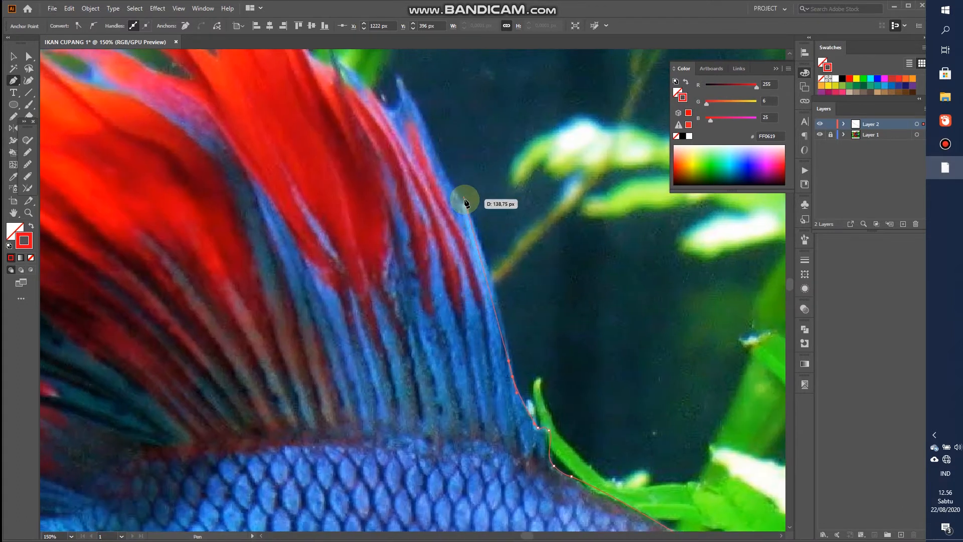
{"action": "left_click_drag", "start_coordinate": [464, 199], "coordinate": [460, 192]}
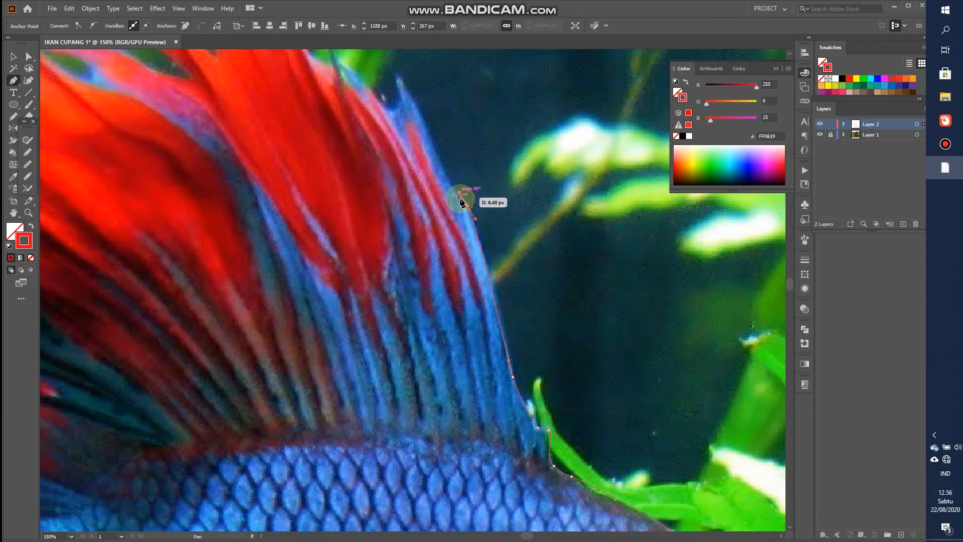
{"action": "left_click", "coordinate": [459, 198]}
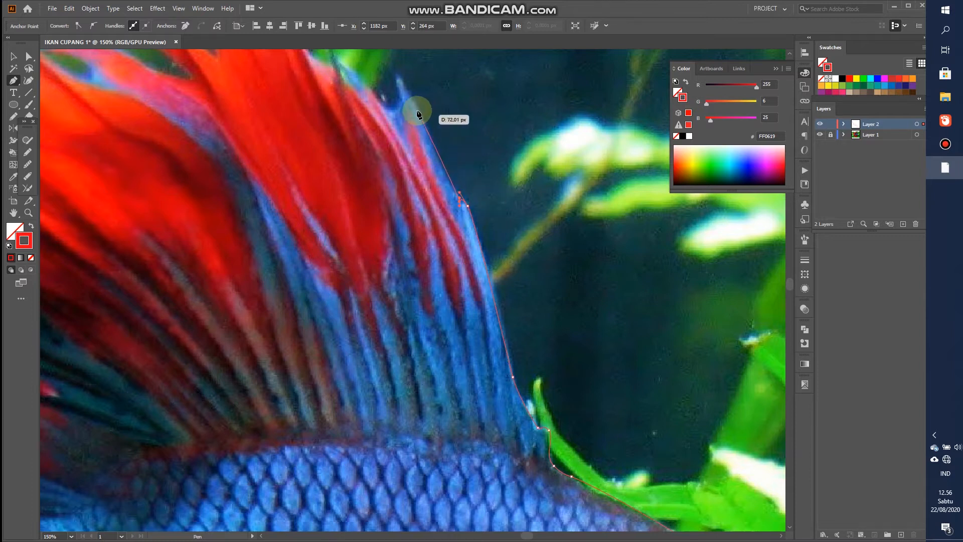
Step: Outline the front tip of the dorsal fin and continue along its upper edge to the next tall spike
{"action": "left_click_drag", "start_coordinate": [414, 95], "coordinate": [366, 74]}
{"action": "left_click", "coordinate": [377, 96]}
{"action": "key", "text": "space"}
{"action": "left_click_drag", "start_coordinate": [337, 109], "coordinate": [474, 284]}
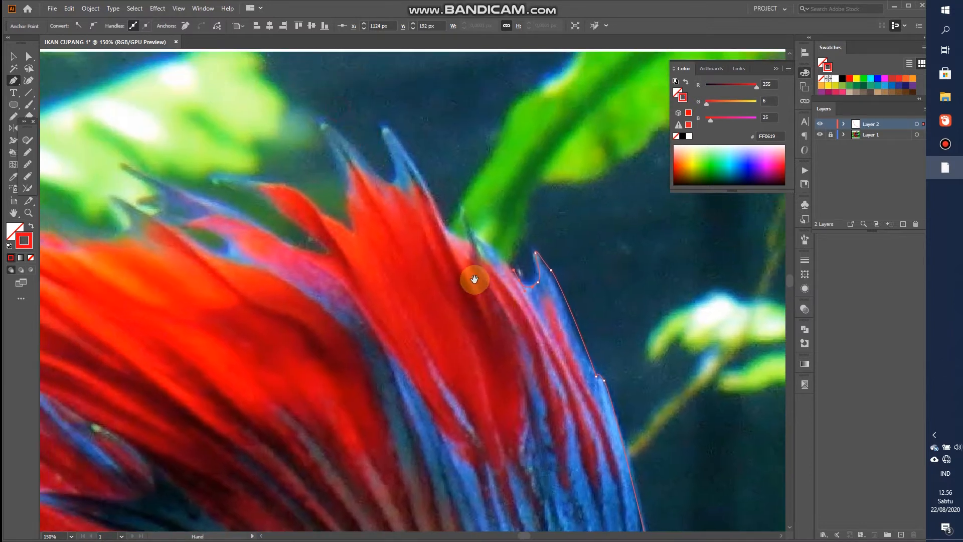
{"action": "left_click_drag", "start_coordinate": [473, 234], "coordinate": [396, 137]}
{"action": "left_click", "coordinate": [495, 265]}
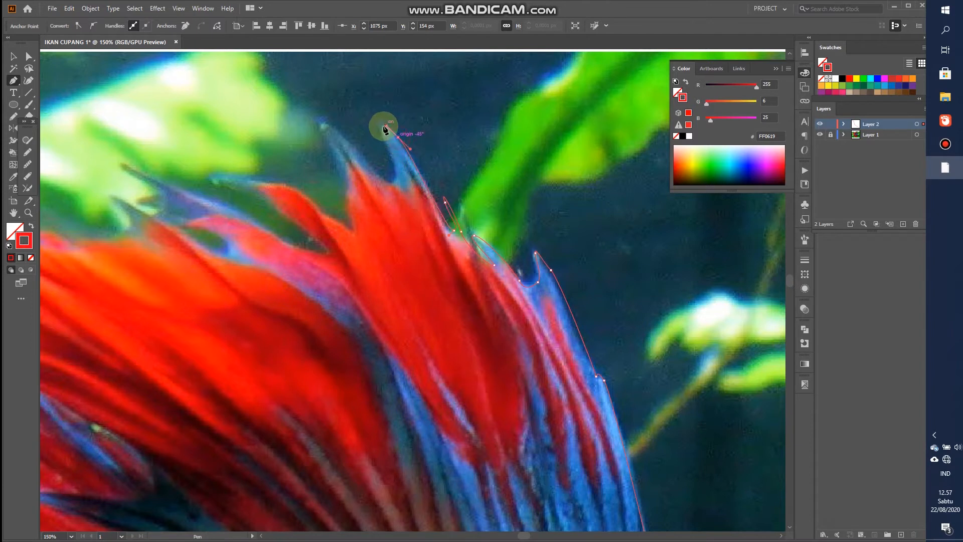
Step: Trace around the next two pointed spikes of the dorsal fin and undo the misshapen notch curve behind them
{"action": "left_click_drag", "start_coordinate": [404, 178], "coordinate": [328, 138]}
{"action": "left_click_drag", "start_coordinate": [350, 176], "coordinate": [318, 212]}
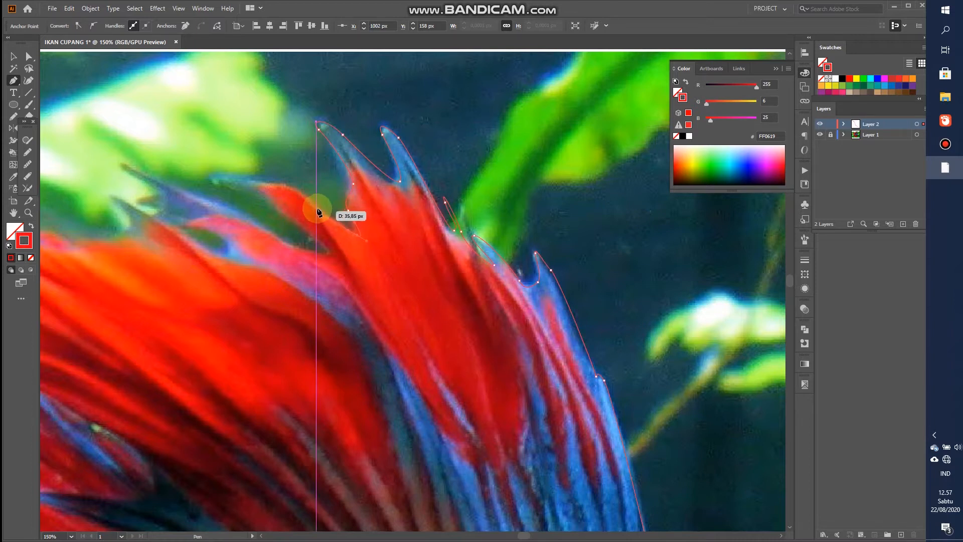
{"action": "left_click_drag", "start_coordinate": [264, 188], "coordinate": [324, 258]}
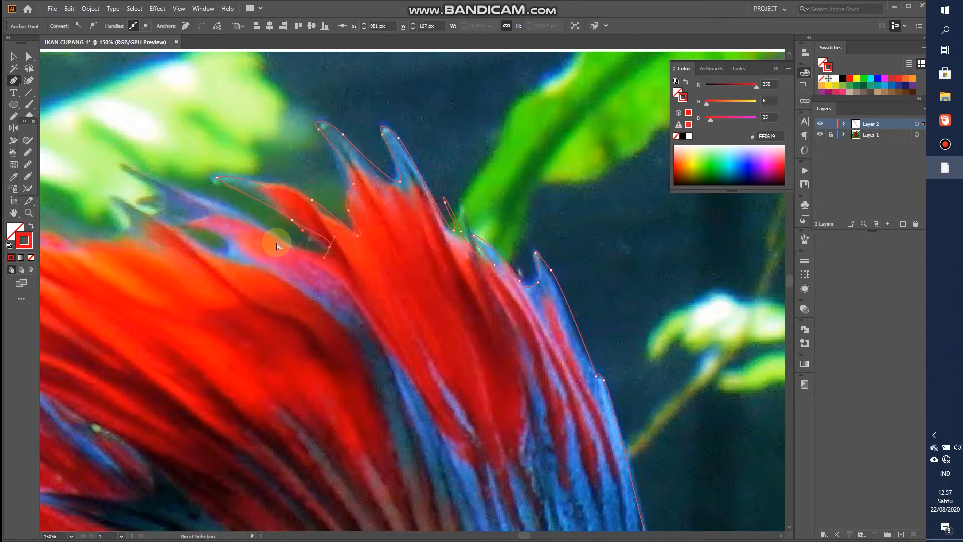
{"action": "key", "text": "ctrl+z"}
Step: Trace the notch and the long pointed spike behind it on the dorsal fin, plus the small forked spike below
{"action": "left_click_drag", "start_coordinate": [326, 249], "coordinate": [260, 231]}
{"action": "left_click_drag", "start_coordinate": [170, 181], "coordinate": [157, 180]}
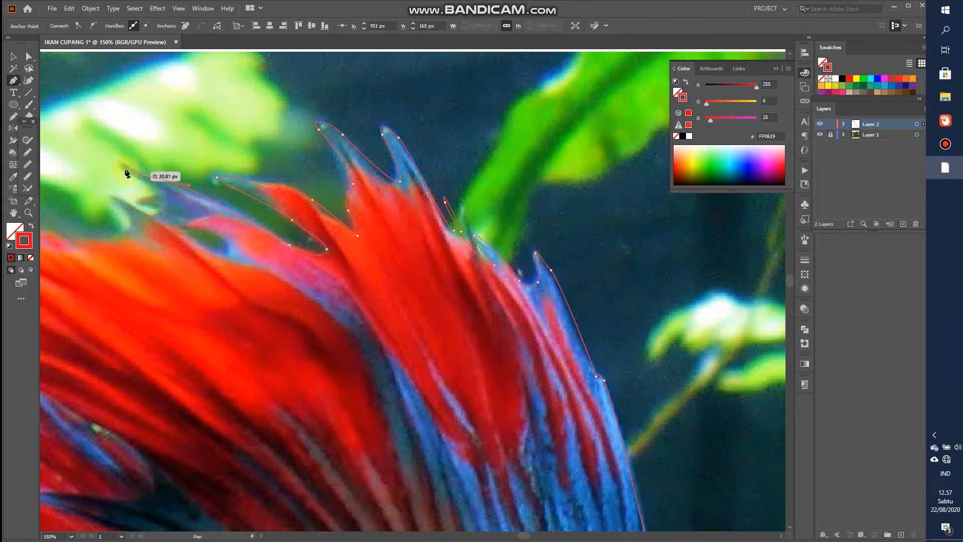
{"action": "left_click_drag", "start_coordinate": [115, 157], "coordinate": [114, 164]}
{"action": "left_click_drag", "start_coordinate": [163, 191], "coordinate": [383, 215]}
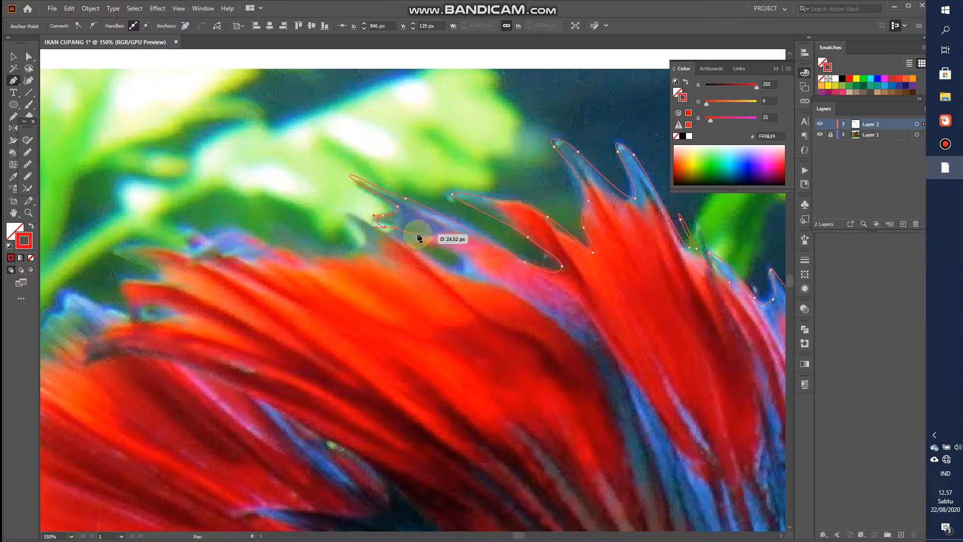
{"action": "left_click_drag", "start_coordinate": [418, 236], "coordinate": [354, 252]}
{"action": "left_click", "coordinate": [347, 213]}
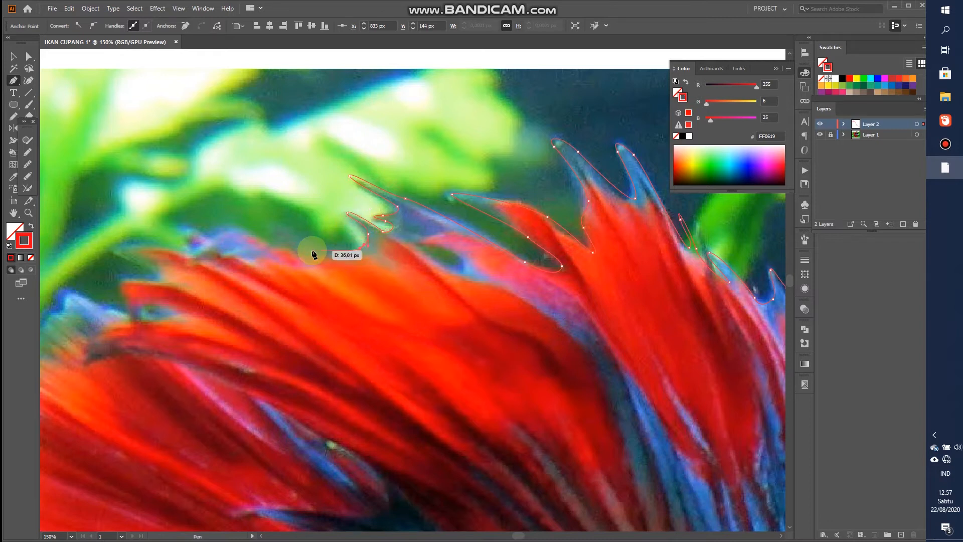
Step: Continue the outline over the next low spikes and blue-tipped bump along the upper fin edge to the upper rear corner
{"action": "left_click_drag", "start_coordinate": [287, 224], "coordinate": [259, 216]}
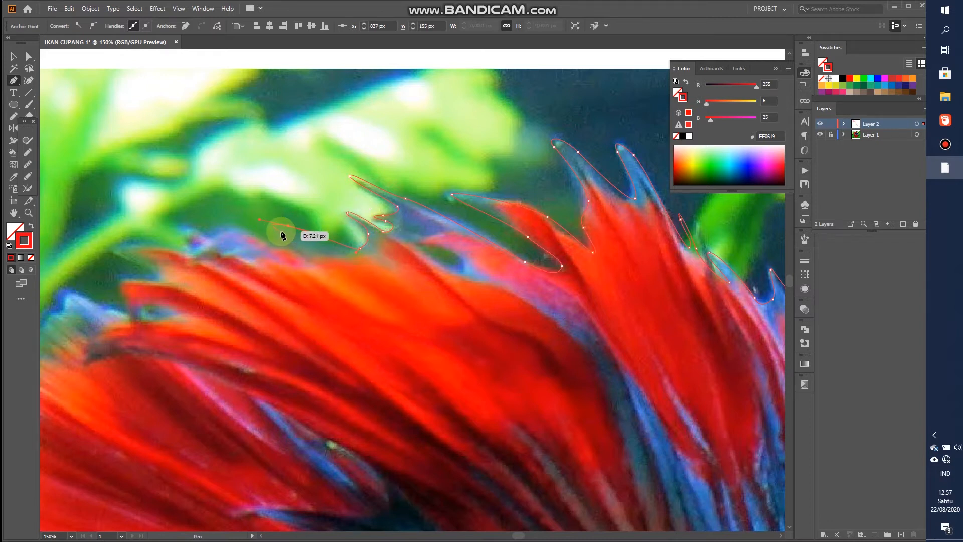
{"action": "left_click", "coordinate": [310, 262]}
{"action": "left_click_drag", "start_coordinate": [227, 226], "coordinate": [205, 245]}
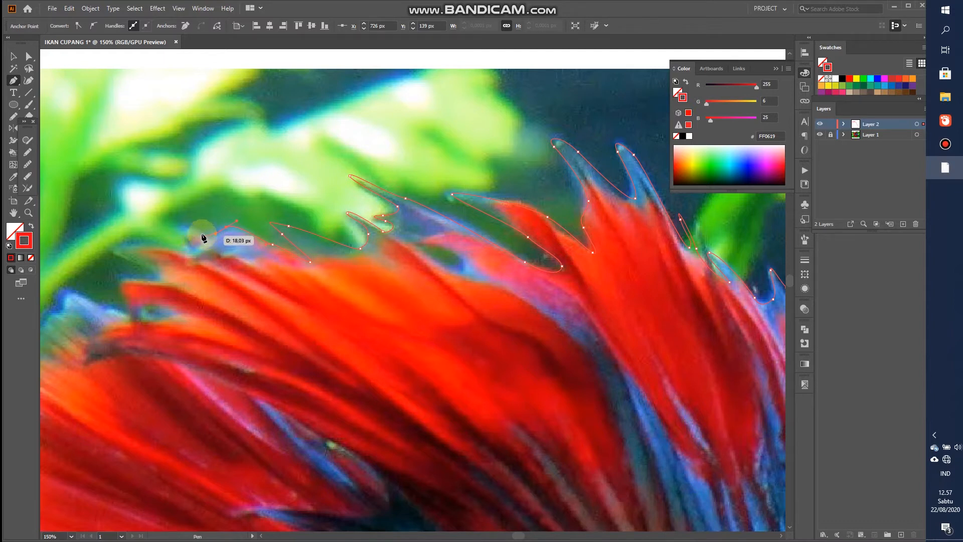
{"action": "left_click_drag", "start_coordinate": [197, 230], "coordinate": [191, 254]}
{"action": "left_click_drag", "start_coordinate": [125, 243], "coordinate": [149, 279]}
{"action": "left_click_drag", "start_coordinate": [121, 280], "coordinate": [334, 164]}
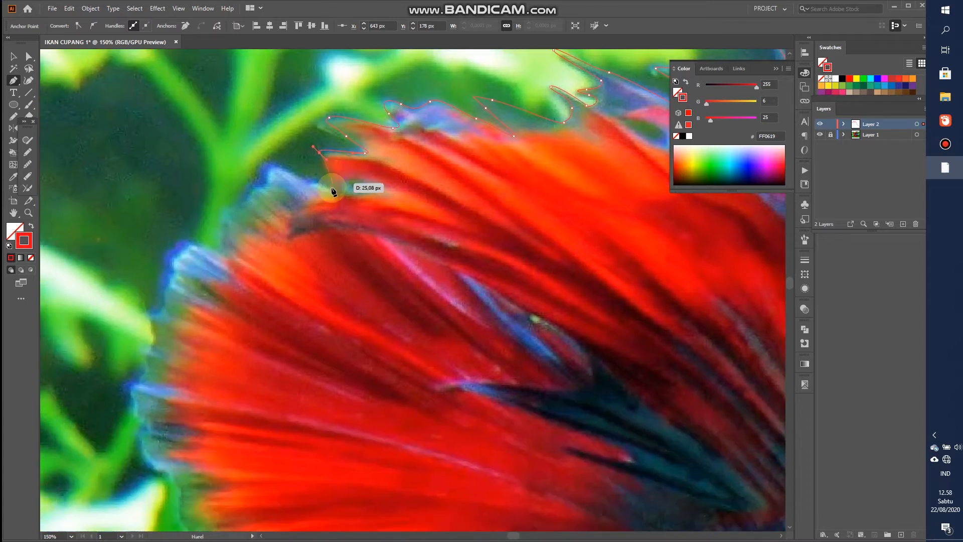
Step: Trace the upper rear edge of the tail fin around its blue rounded lobes down to the outermost blue tip
{"action": "left_click_drag", "start_coordinate": [334, 198], "coordinate": [335, 201]}
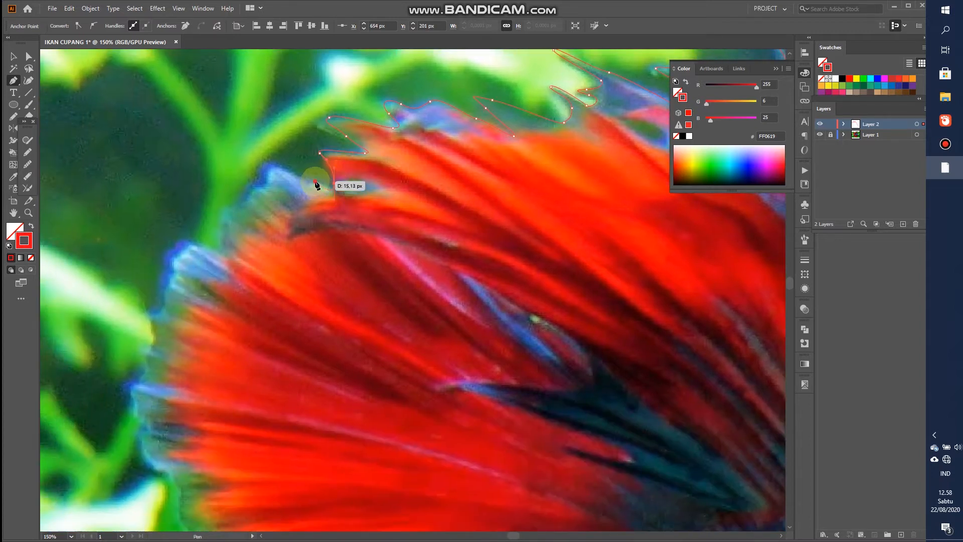
{"action": "left_click_drag", "start_coordinate": [282, 167], "coordinate": [248, 190]}
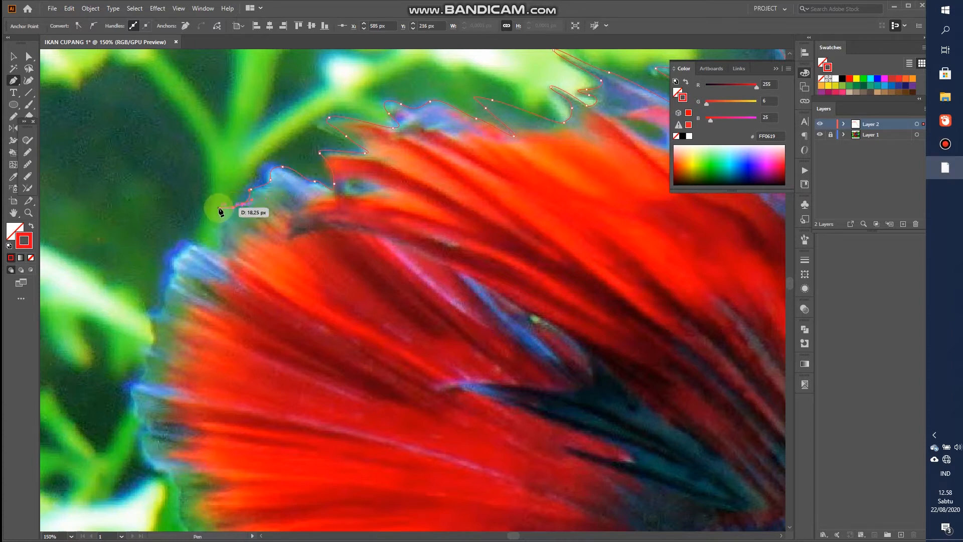
{"action": "left_click_drag", "start_coordinate": [217, 222], "coordinate": [167, 305]}
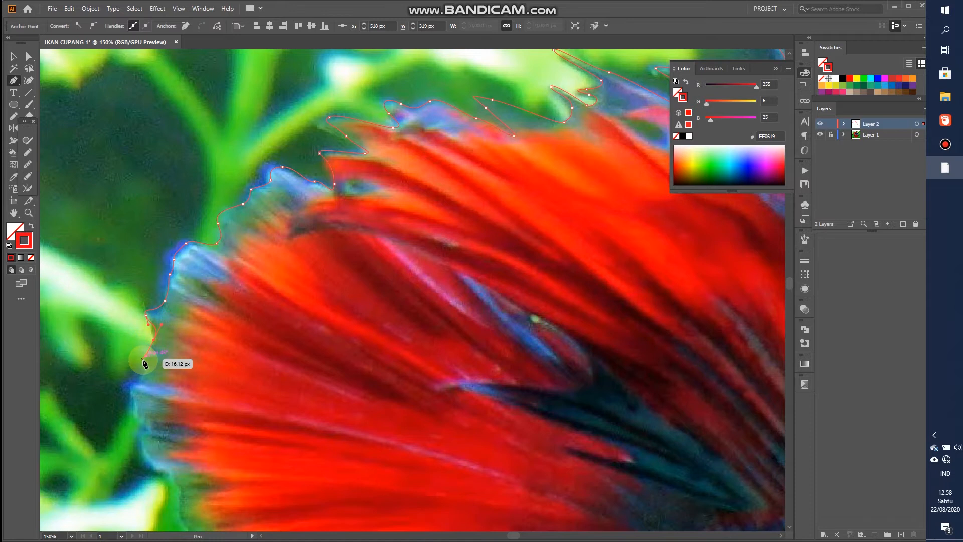
{"action": "left_click", "coordinate": [151, 325]}
{"action": "left_click_drag", "start_coordinate": [151, 354], "coordinate": [136, 403]}
Step: Extend the outline down the wavy rear edge of the tail, past its middle indentation to the lower blue lobe
{"action": "left_click_drag", "start_coordinate": [135, 419], "coordinate": [195, 115]}
{"action": "left_click_drag", "start_coordinate": [197, 117], "coordinate": [258, 282]}
{"action": "left_click", "coordinate": [269, 273]}
{"action": "left_click_drag", "start_coordinate": [275, 279], "coordinate": [265, 324]}
{"action": "left_click", "coordinate": [267, 337]}
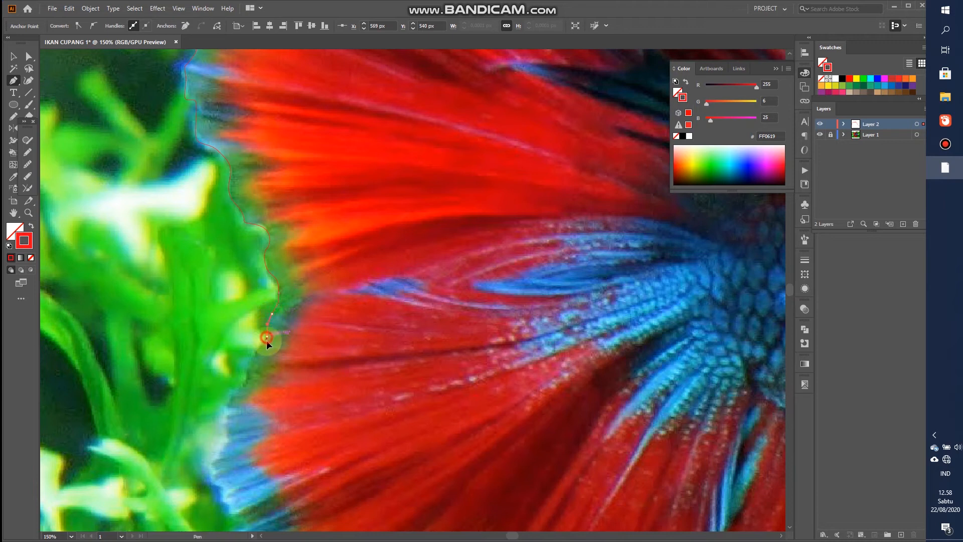
{"action": "left_click_drag", "start_coordinate": [237, 395], "coordinate": [230, 402]}
Step: Trace the lower rear edge of the tail, undoing the misplaced curve and resuming from the path's last anchor
{"action": "left_click_drag", "start_coordinate": [232, 509], "coordinate": [208, 234]}
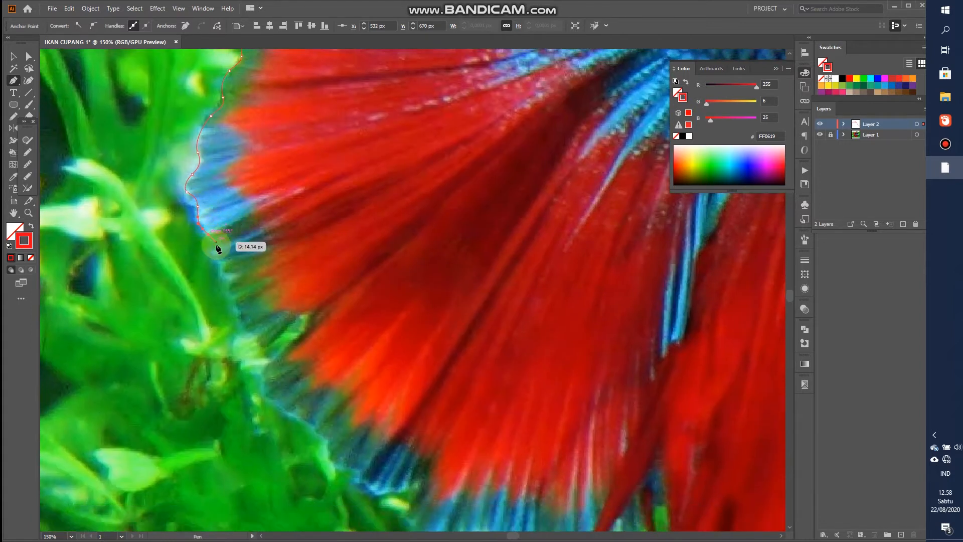
{"action": "left_click_drag", "start_coordinate": [215, 260], "coordinate": [220, 272]}
{"action": "left_click_drag", "start_coordinate": [241, 308], "coordinate": [305, 430]}
{"action": "key", "text": "ctrl+z"}
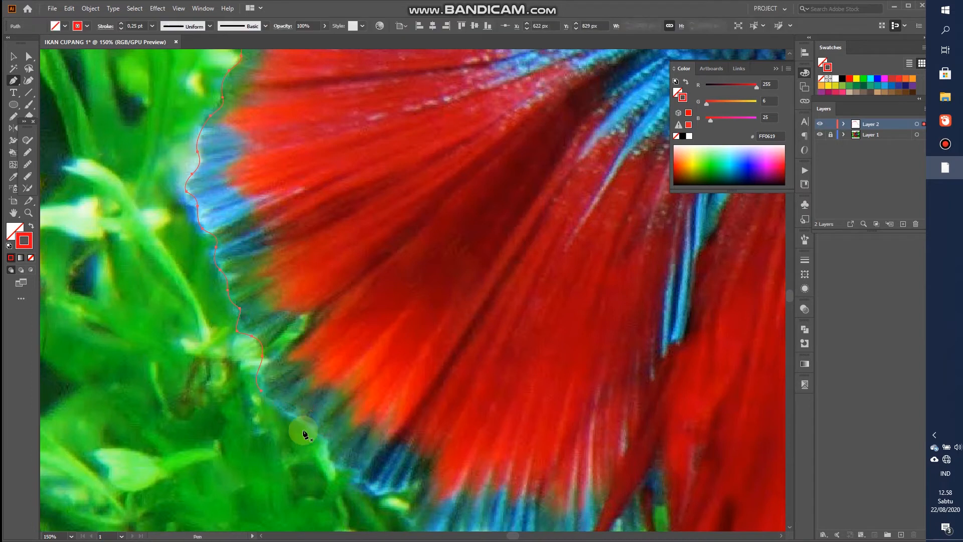
{"action": "left_click", "coordinate": [262, 390]}
{"action": "left_click_drag", "start_coordinate": [287, 411], "coordinate": [322, 437]}
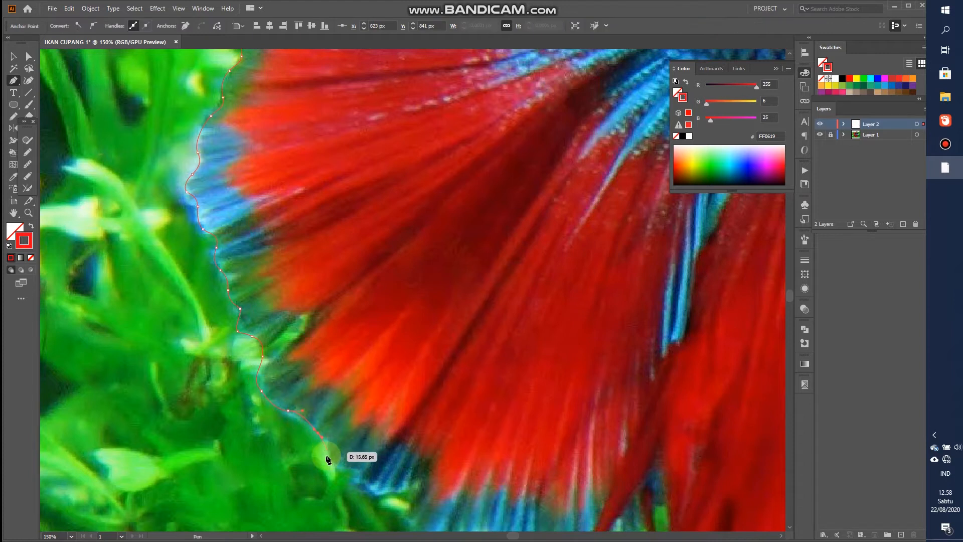
Step: Trace the scalloped bottom edge of the tail to the green gap beside the anal fin, undoing one misplaced anchor
{"action": "left_click_drag", "start_coordinate": [347, 469], "coordinate": [309, 243]}
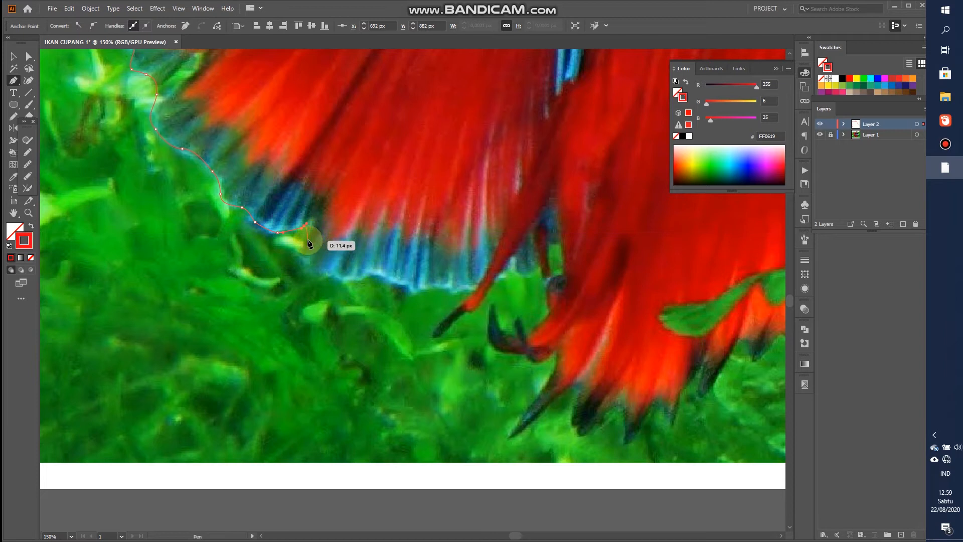
{"action": "key", "text": "ctrl+z"}
{"action": "left_click", "coordinate": [297, 234]}
{"action": "left_click_drag", "start_coordinate": [300, 256], "coordinate": [559, 246]}
{"action": "left_click", "coordinate": [524, 278]}
Step: Carry the outline around the green gap between tail and anal fin and up to the tip of the dark hook
{"action": "scroll", "coordinate": [535, 251], "scroll_direction": "down", "scroll_amount": 4}
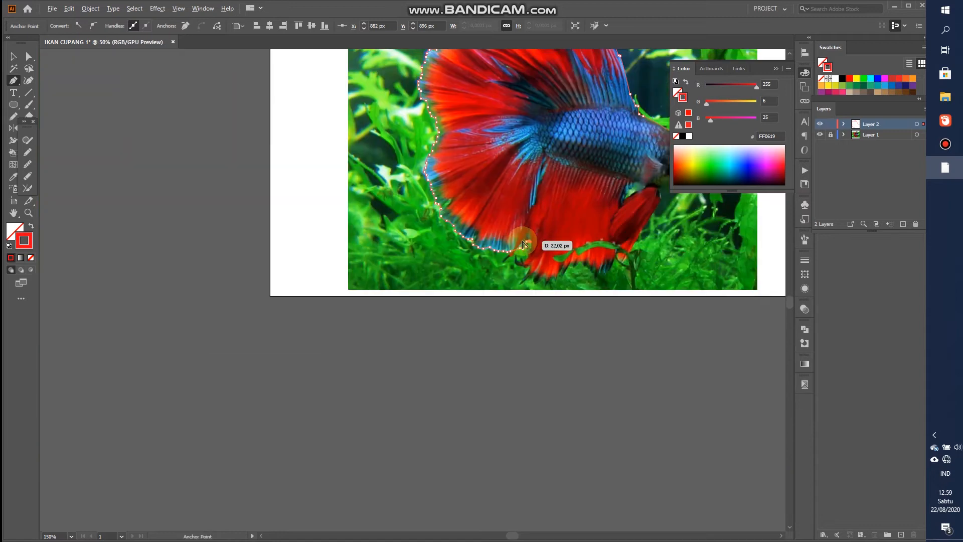
{"action": "scroll", "coordinate": [531, 245], "scroll_direction": "up", "scroll_amount": 3}
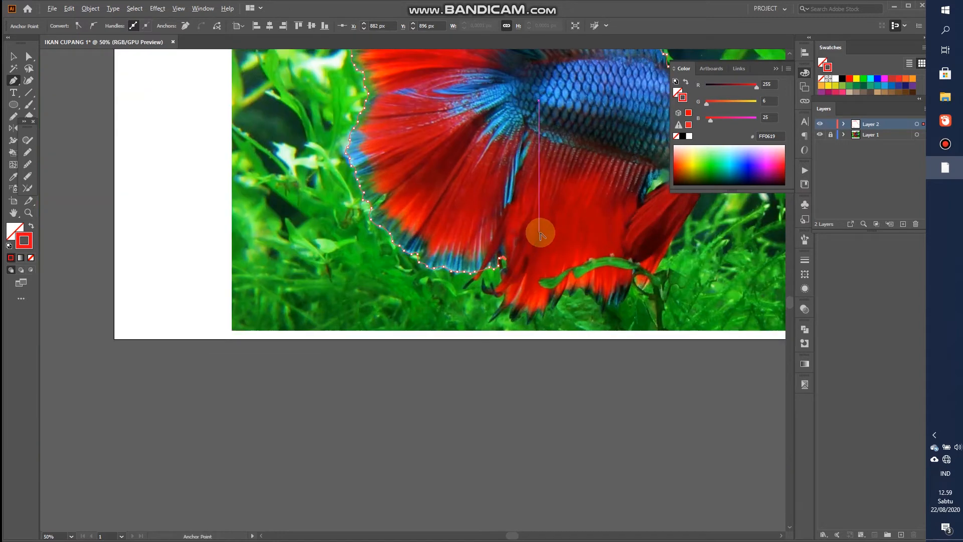
{"action": "scroll", "coordinate": [540, 251], "scroll_direction": "up", "scroll_amount": 1}
{"action": "scroll", "coordinate": [407, 218], "scroll_direction": "down", "scroll_amount": 2}
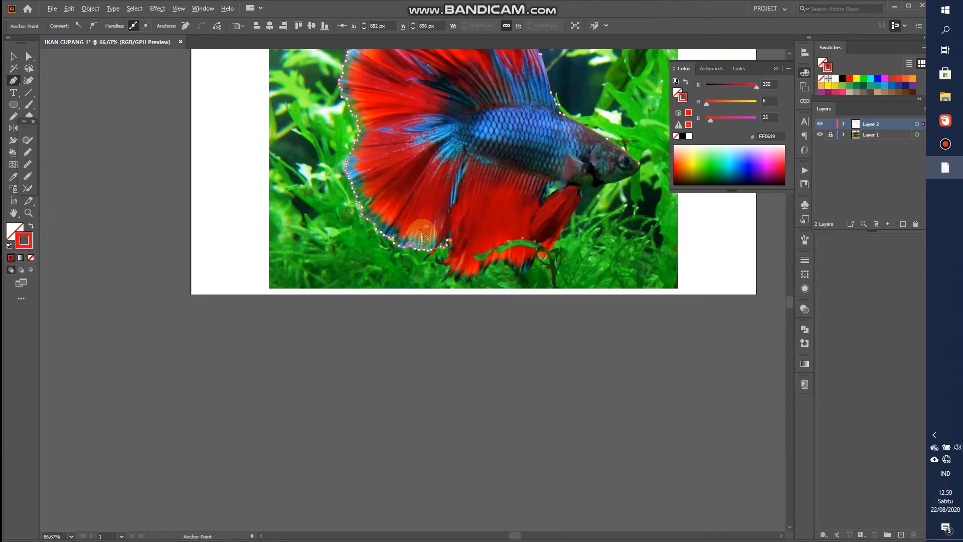
{"action": "scroll", "coordinate": [421, 228], "scroll_direction": "up", "scroll_amount": 2}
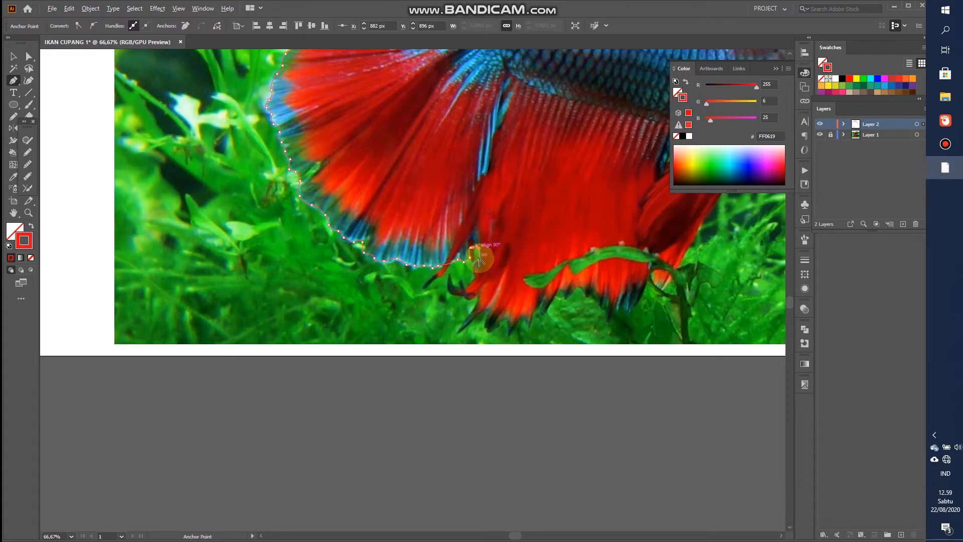
{"action": "scroll", "coordinate": [479, 246], "scroll_direction": "up", "scroll_amount": 3}
{"action": "left_click_drag", "start_coordinate": [479, 241], "coordinate": [480, 264]}
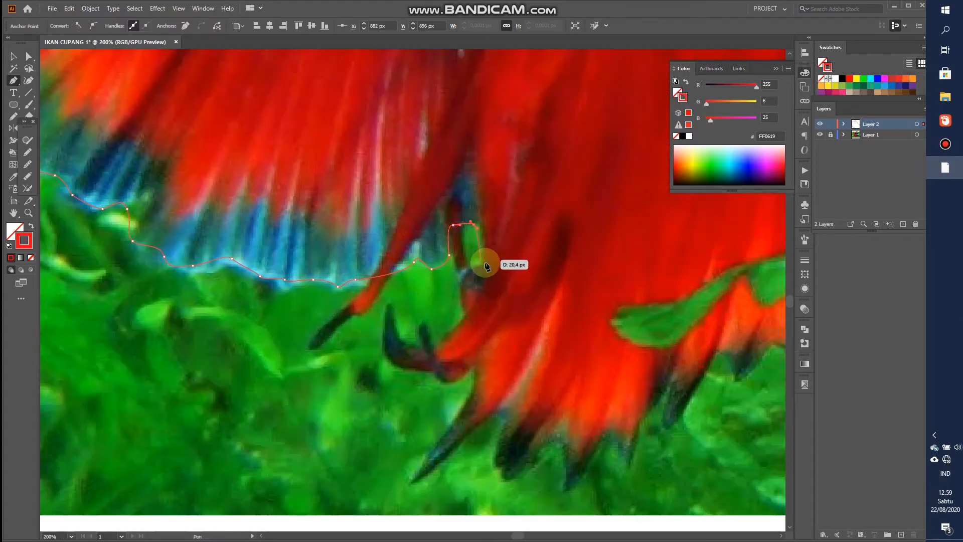
{"action": "left_click_drag", "start_coordinate": [474, 307], "coordinate": [449, 346]}
{"action": "left_click", "coordinate": [394, 322]}
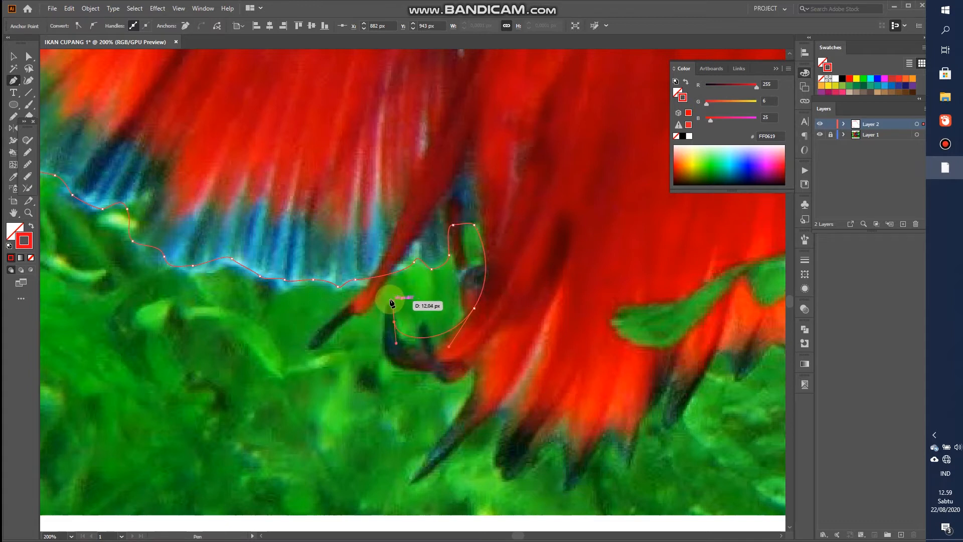
{"action": "left_click_drag", "start_coordinate": [384, 309], "coordinate": [384, 324]}
Step: Outline the underside of the hook and the first dark pointed spikes along the anal fin's lower edge
{"action": "left_click_drag", "start_coordinate": [430, 378], "coordinate": [475, 391]}
{"action": "left_click_drag", "start_coordinate": [398, 483], "coordinate": [433, 470]}
{"action": "left_click_drag", "start_coordinate": [495, 411], "coordinate": [561, 453]}
{"action": "left_click_drag", "start_coordinate": [566, 490], "coordinate": [575, 490]}
{"action": "left_click_drag", "start_coordinate": [608, 438], "coordinate": [632, 459]}
{"action": "left_click_drag", "start_coordinate": [642, 423], "coordinate": [649, 415]}
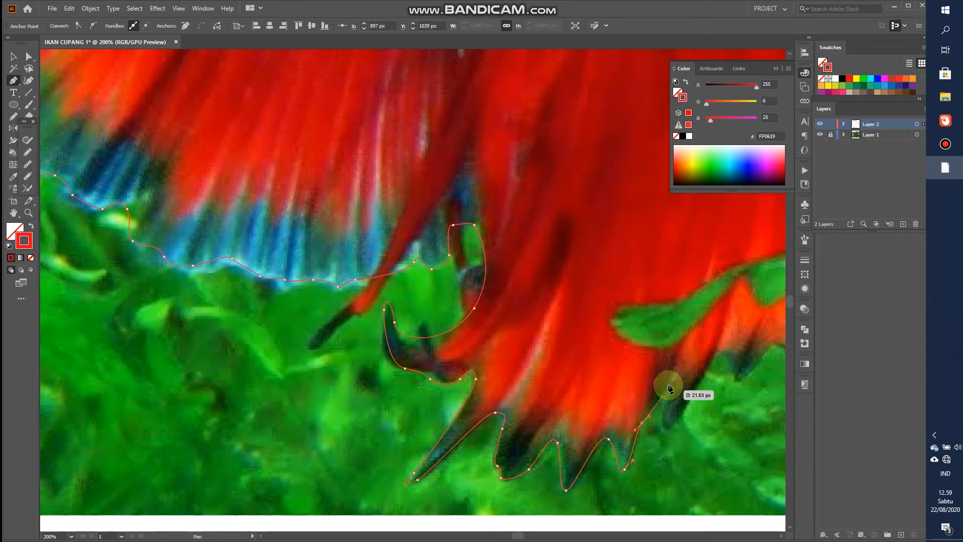
Step: Trace the next dark spike of the anal fin, undoing and replacing the misplaced anchor at its tip
{"action": "left_click_drag", "start_coordinate": [670, 379], "coordinate": [670, 391]}
{"action": "left_click_drag", "start_coordinate": [666, 429], "coordinate": [671, 419]}
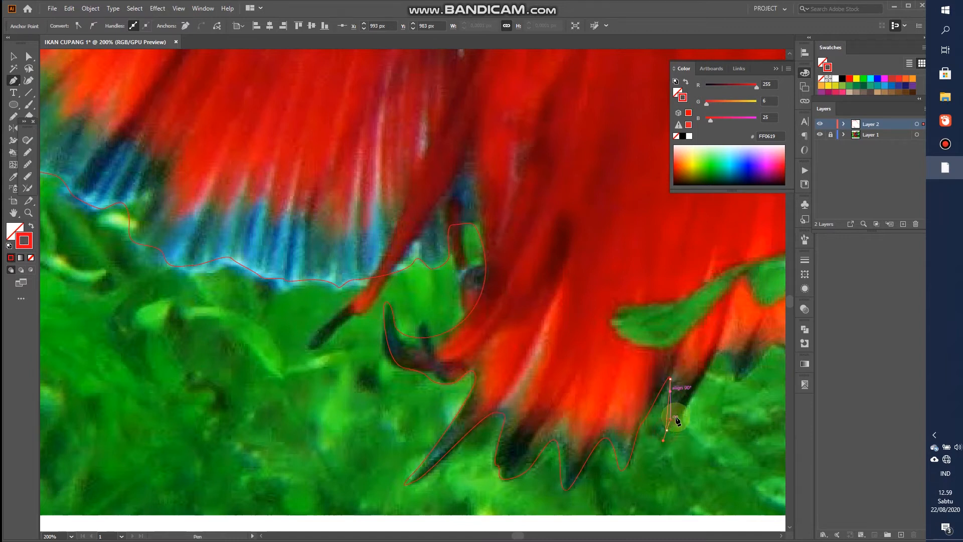
{"action": "key", "text": "ctrl+z"}
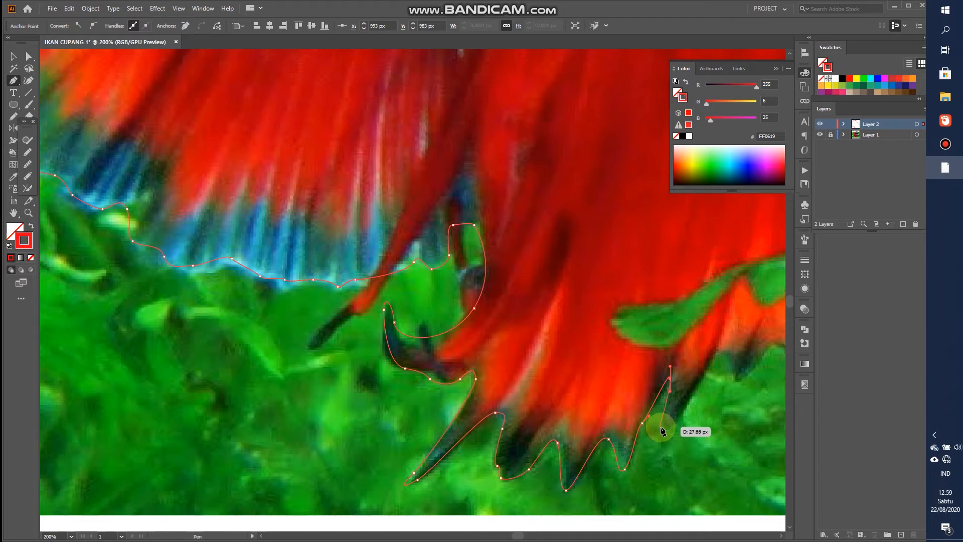
{"action": "left_click_drag", "start_coordinate": [663, 424], "coordinate": [676, 423]}
{"action": "left_click_drag", "start_coordinate": [703, 375], "coordinate": [441, 357]}
Step: Outline the remaining jagged spikes along the anal fin's lower edge up to the curved plant leaf
{"action": "left_click_drag", "start_coordinate": [459, 317], "coordinate": [465, 326]}
{"action": "left_click_drag", "start_coordinate": [460, 386], "coordinate": [476, 390]}
{"action": "mouse_move", "coordinate": [490, 345]}
{"action": "left_mouse_down"}
{"action": "mouse_move", "coordinate": [505, 317]}
{"action": "mouse_move", "coordinate": [498, 359]}
{"action": "left_mouse_up"}
{"action": "left_click_drag", "start_coordinate": [525, 297], "coordinate": [530, 310]}
{"action": "left_click_drag", "start_coordinate": [518, 355], "coordinate": [573, 307]}
{"action": "left_click_drag", "start_coordinate": [590, 233], "coordinate": [590, 220]}
{"action": "left_click_drag", "start_coordinate": [546, 280], "coordinate": [362, 461]}
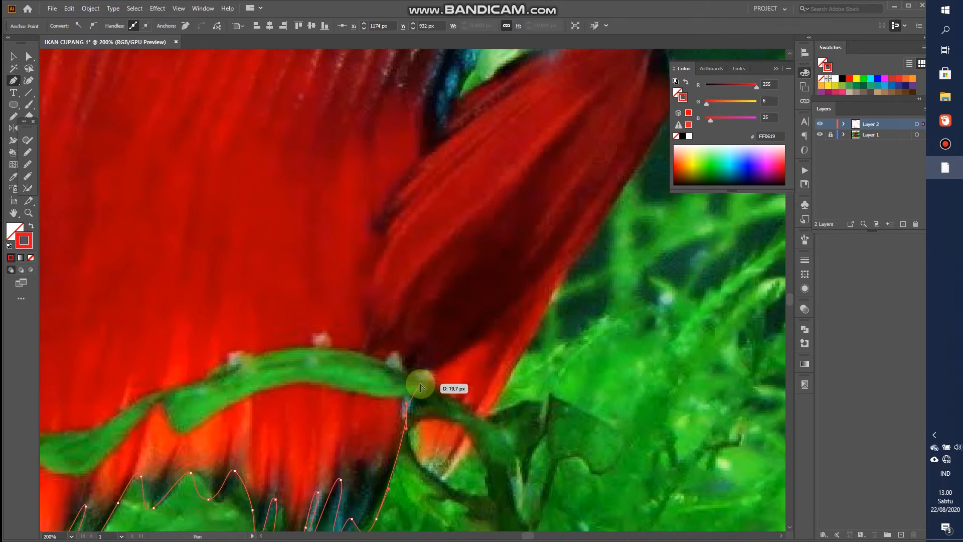
Step: Extend the outline across the curved leaf and around the lower tip of the red ventral fin
{"action": "scroll", "coordinate": [420, 387], "scroll_direction": "down", "scroll_amount": 4}
{"action": "scroll", "coordinate": [416, 398], "scroll_direction": "up", "scroll_amount": 1}
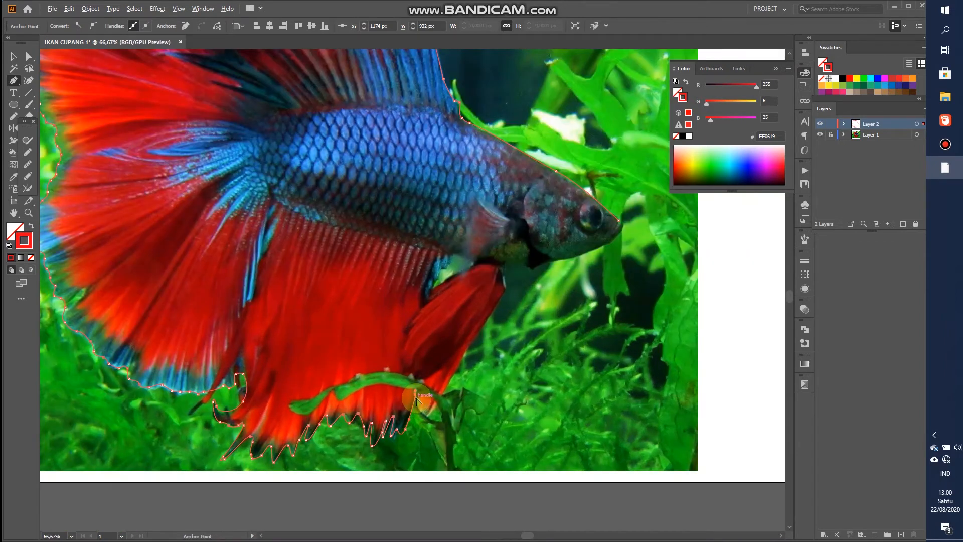
{"action": "scroll", "coordinate": [417, 398], "scroll_direction": "up", "scroll_amount": 1}
{"action": "scroll", "coordinate": [418, 401], "scroll_direction": "up", "scroll_amount": 2}
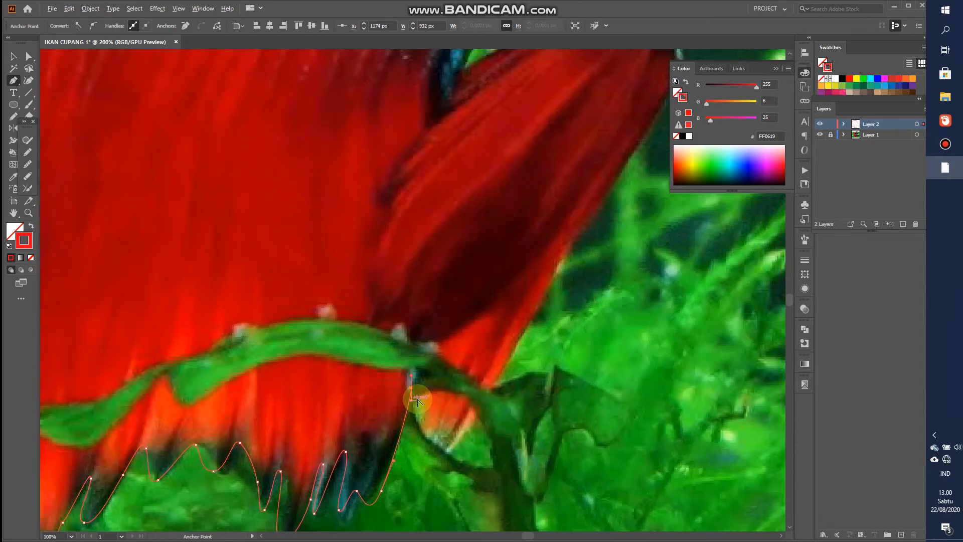
{"action": "left_click_drag", "start_coordinate": [417, 398], "coordinate": [410, 357]}
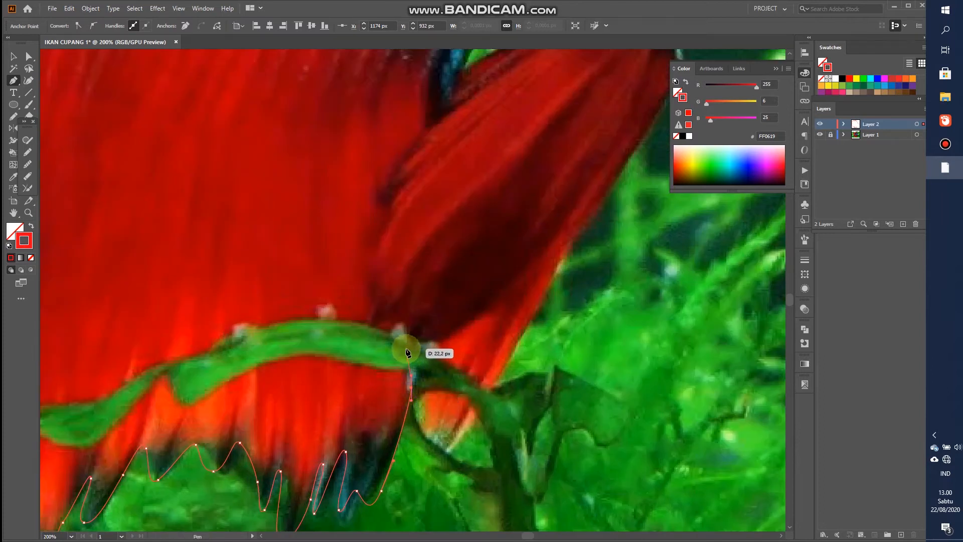
{"action": "left_click_drag", "start_coordinate": [404, 354], "coordinate": [435, 356]}
{"action": "left_click_drag", "start_coordinate": [418, 388], "coordinate": [455, 451]}
Step: Trace the front edge of the ventral fin from the plant stem up to the fish's belly
{"action": "left_click_drag", "start_coordinate": [486, 412], "coordinate": [491, 412]}
{"action": "mouse_move", "coordinate": [518, 342]}
{"action": "left_mouse_down"}
{"action": "mouse_move", "coordinate": [522, 316]}
{"action": "mouse_move", "coordinate": [549, 299]}
{"action": "left_mouse_up"}
{"action": "left_click_drag", "start_coordinate": [564, 257], "coordinate": [368, 456]}
{"action": "key", "text": "space"}
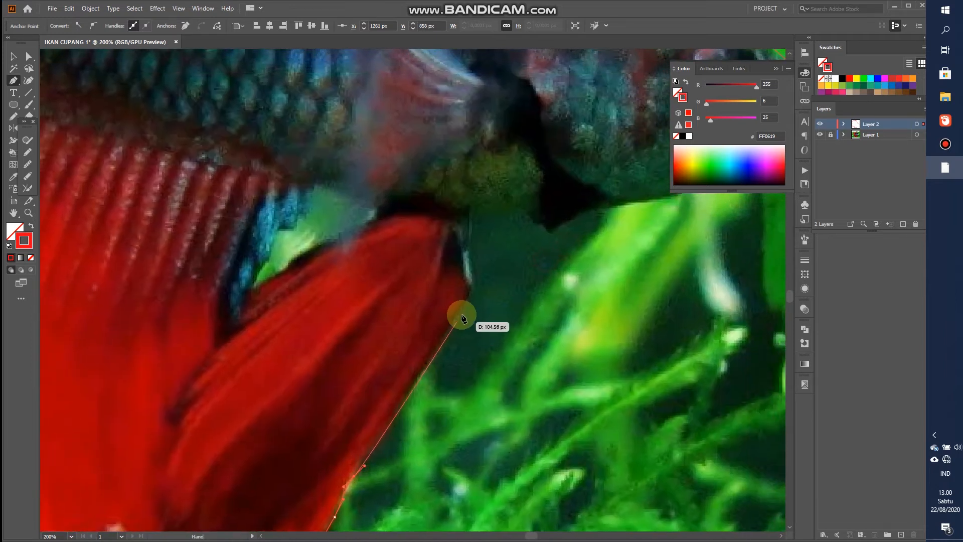
{"action": "left_click_drag", "start_coordinate": [462, 311], "coordinate": [318, 344]}
{"action": "key", "text": "space"}
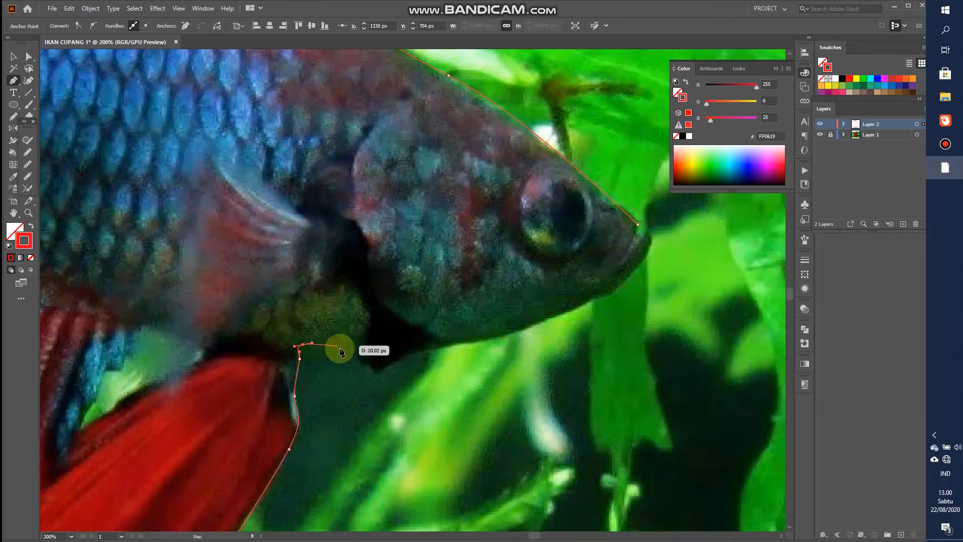
Step: Undo the last belly anchors and retrace the belly line around the dark gill point to the throat
{"action": "key", "text": "ctrl+z"}
{"action": "key", "text": "ctrl+z"}
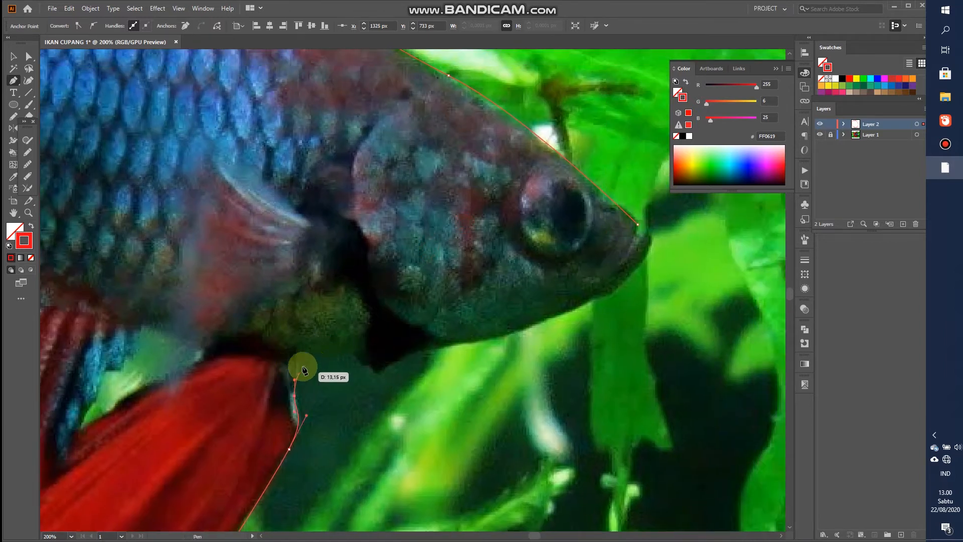
{"action": "left_click_drag", "start_coordinate": [299, 371], "coordinate": [391, 364]}
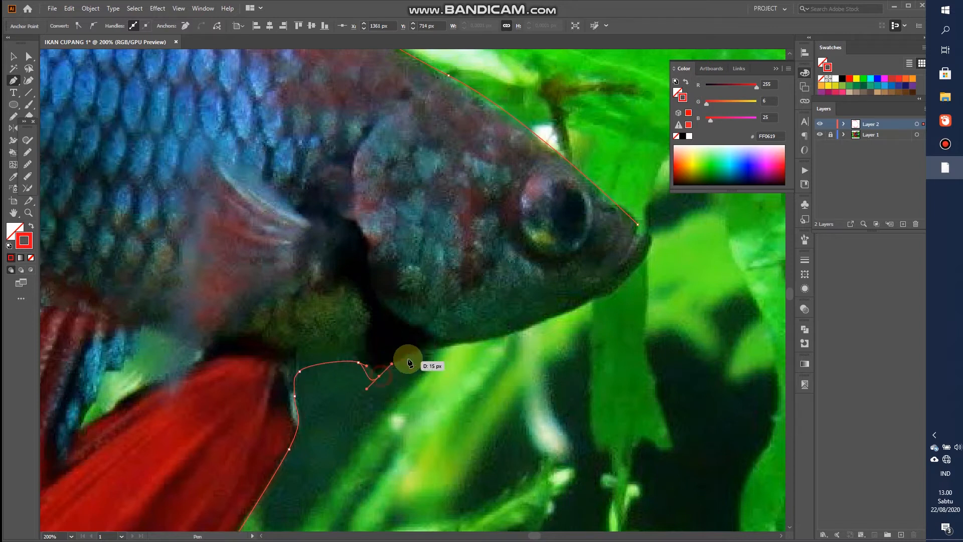
{"action": "left_click_drag", "start_coordinate": [366, 365], "coordinate": [377, 377]}
{"action": "left_click_drag", "start_coordinate": [437, 348], "coordinate": [447, 345]}
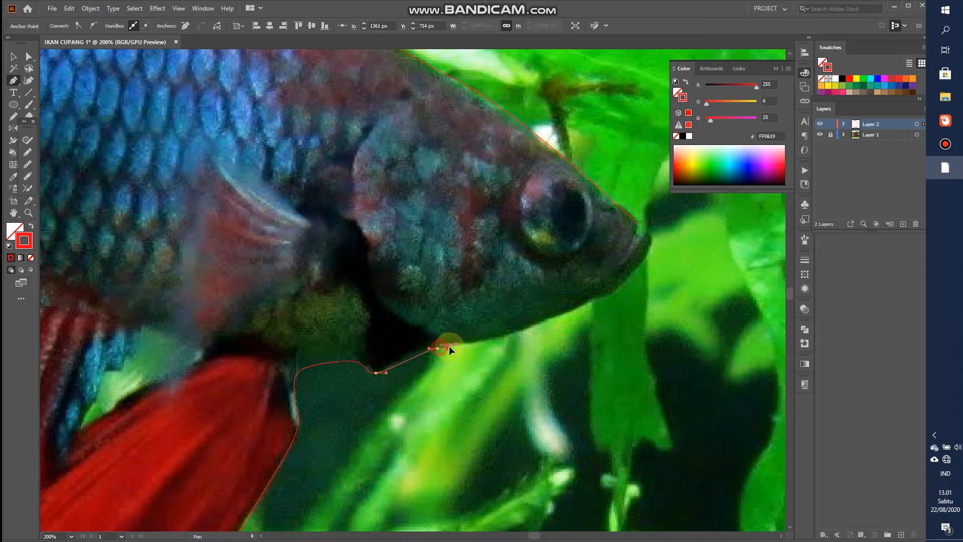
Step: Trace the lower jaw and mouth and close the fish outline at its starting anchor on the snout
{"action": "left_click_drag", "start_coordinate": [566, 312], "coordinate": [624, 261]}
{"action": "left_click_drag", "start_coordinate": [637, 229], "coordinate": [633, 218]}
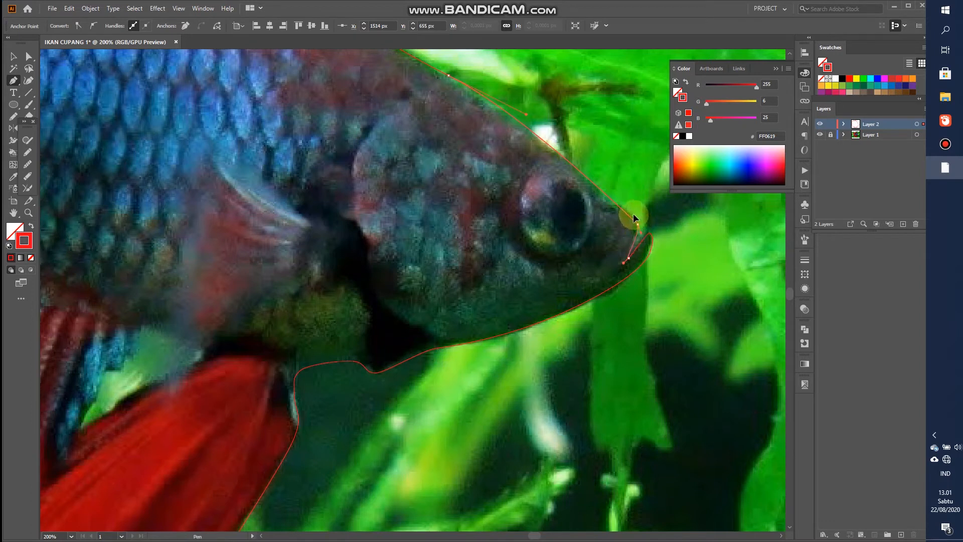
{"action": "scroll", "coordinate": [497, 331], "scroll_direction": "down", "scroll_amount": 4}
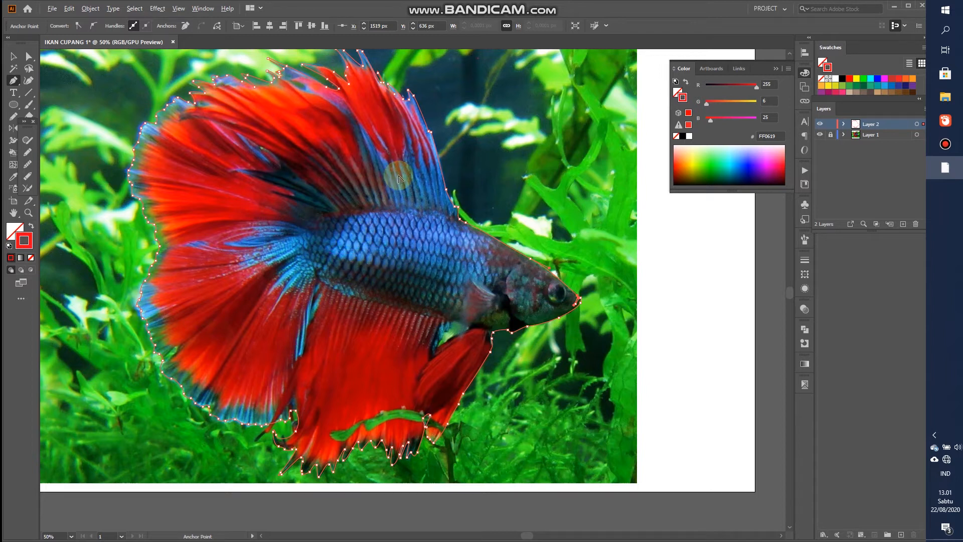
{"action": "scroll", "coordinate": [404, 256], "scroll_direction": "down", "scroll_amount": 1}
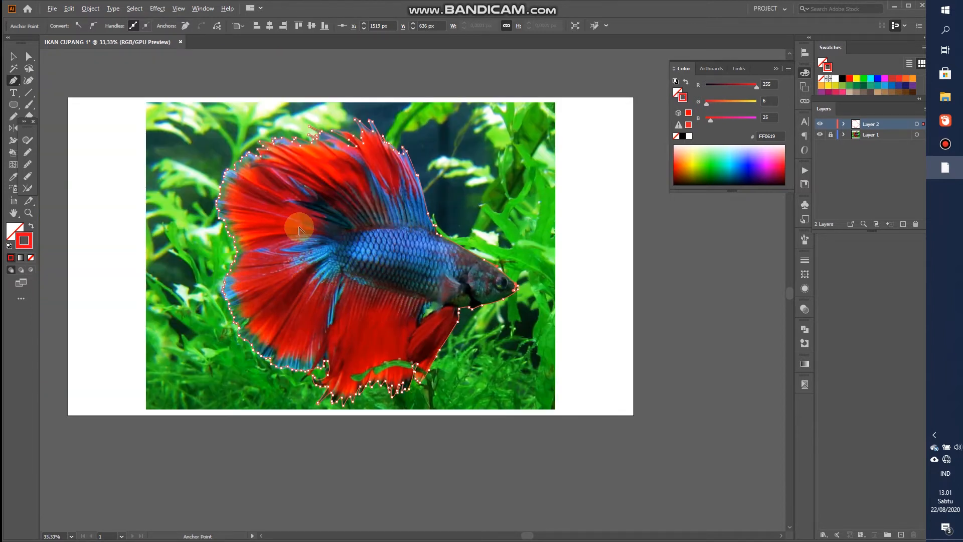
Step: Start a new path on the back at the front end of the dorsal fin base and trace its first curve above the scales
{"action": "scroll", "coordinate": [299, 230], "scroll_direction": "up", "scroll_amount": 4}
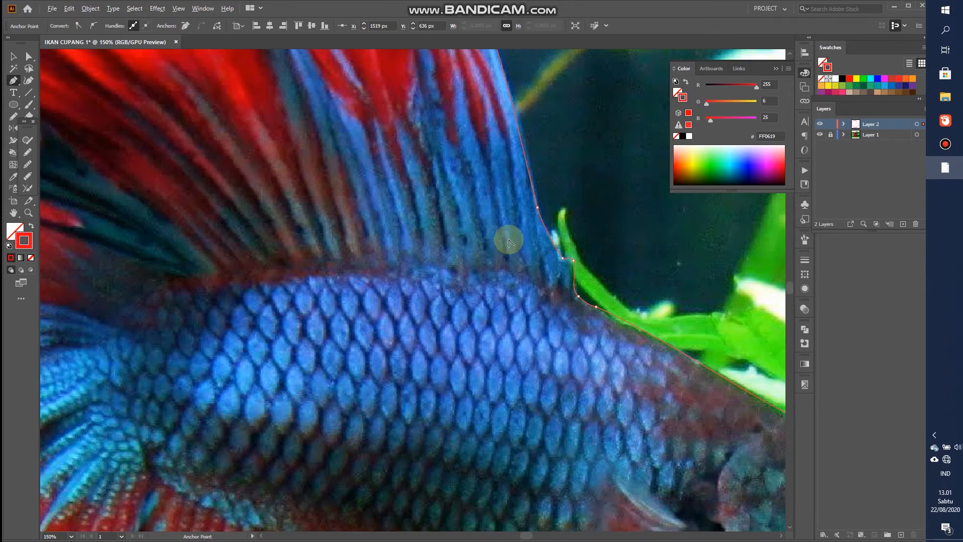
{"action": "scroll", "coordinate": [519, 251], "scroll_direction": "down", "scroll_amount": 3}
{"action": "scroll", "coordinate": [409, 252], "scroll_direction": "up", "scroll_amount": 2}
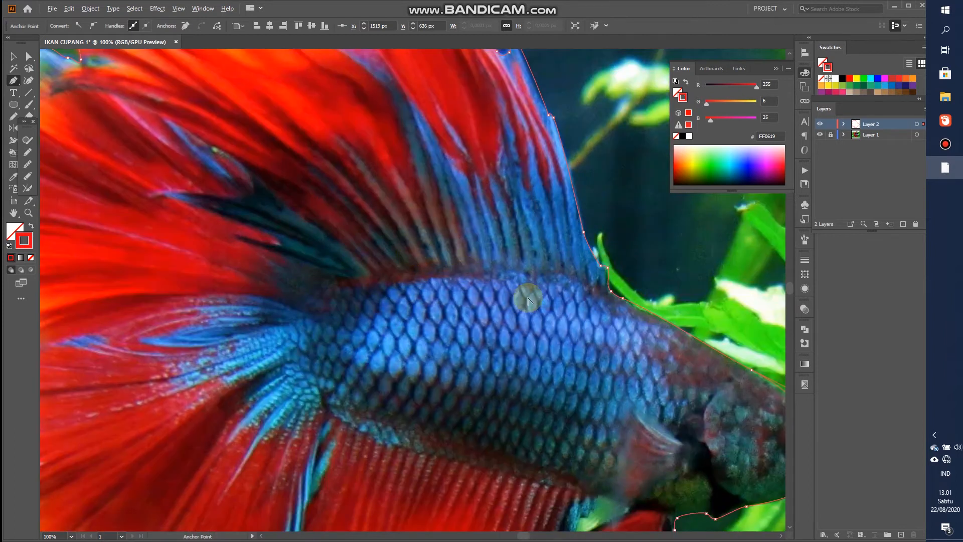
{"action": "scroll", "coordinate": [609, 271], "scroll_direction": "up", "scroll_amount": 2}
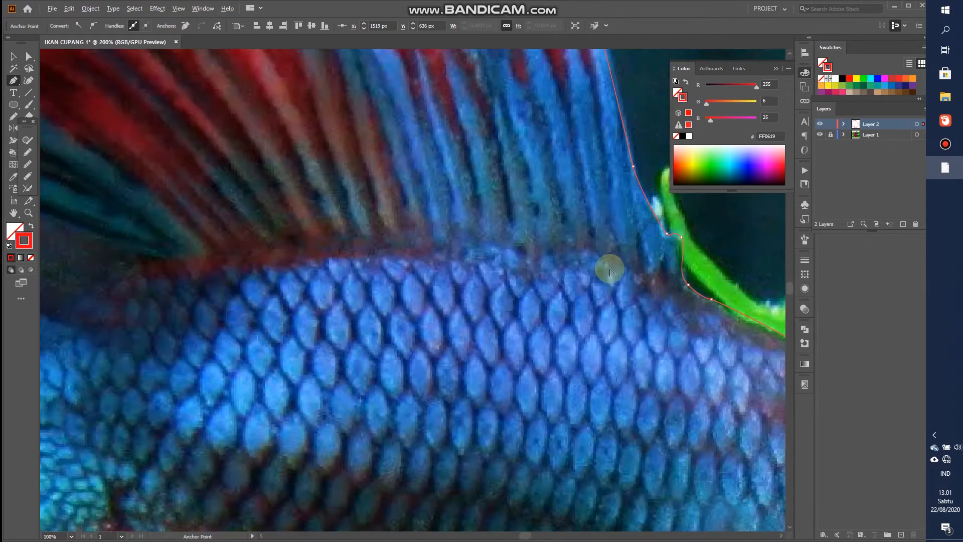
{"action": "left_click", "coordinate": [691, 288]}
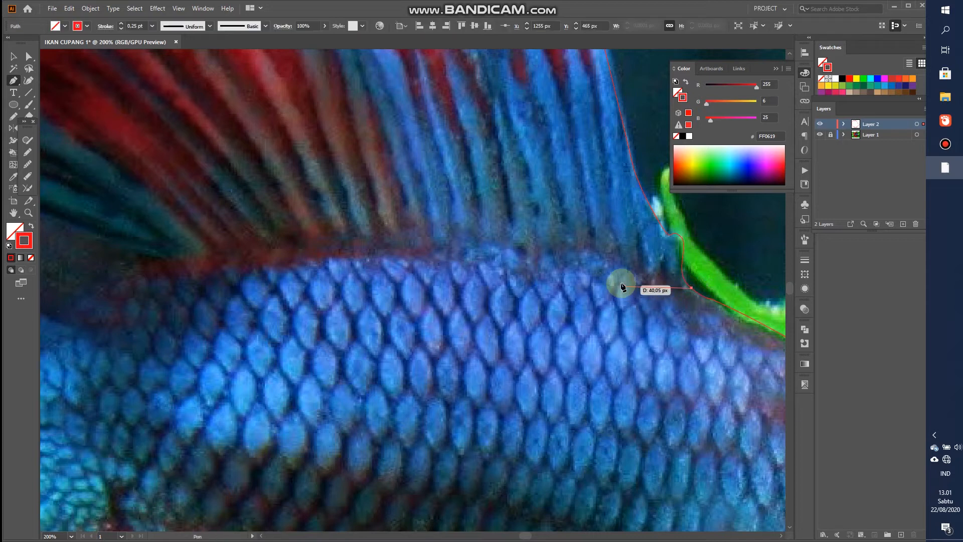
{"action": "left_click", "coordinate": [640, 279]}
{"action": "left_click", "coordinate": [628, 266]}
{"action": "left_click", "coordinate": [616, 255]}
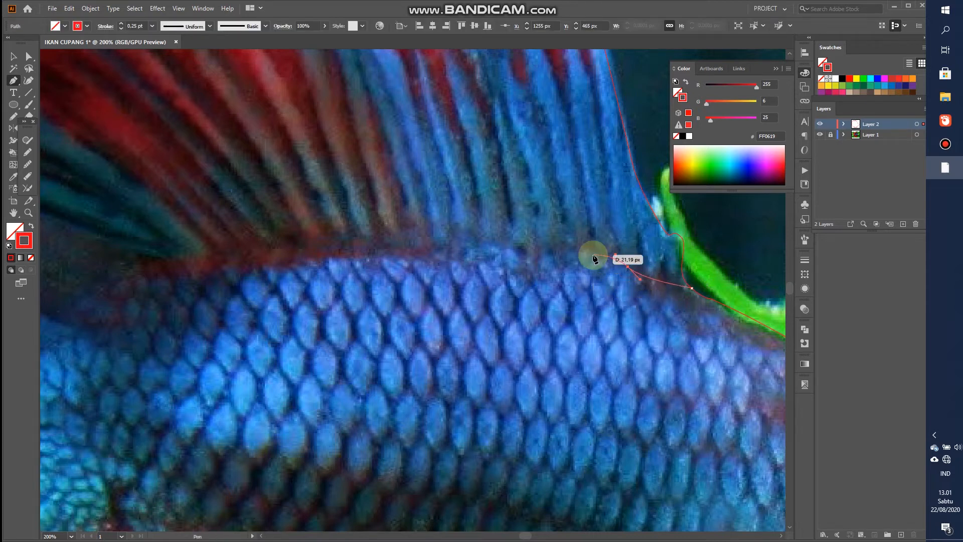
Step: Continue the path along the dorsal fin's base above the blue scales towards the tail
{"action": "left_click", "coordinate": [527, 254]}
{"action": "left_click", "coordinate": [479, 241]}
{"action": "left_click", "coordinate": [459, 250]}
{"action": "left_click", "coordinate": [449, 254]}
{"action": "left_click", "coordinate": [438, 257]}
{"action": "left_click", "coordinate": [388, 254]}
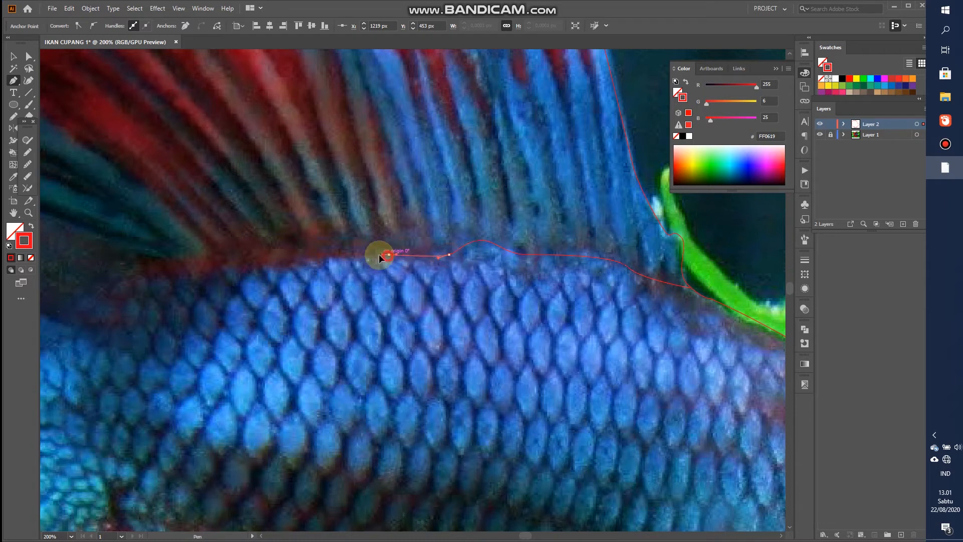
{"action": "left_click", "coordinate": [349, 258]}
{"action": "left_click_drag", "start_coordinate": [289, 269], "coordinate": [538, 273]}
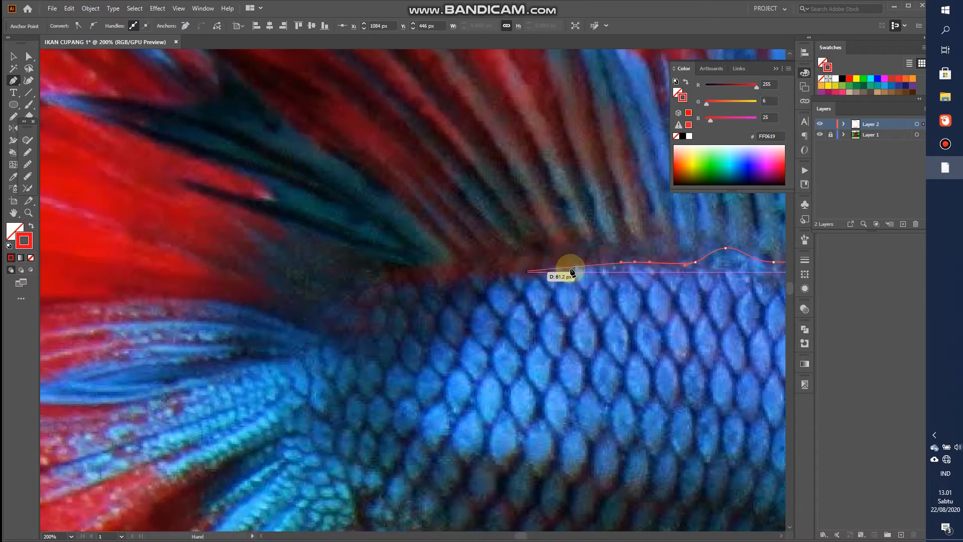
{"action": "left_click", "coordinate": [534, 274]}
{"action": "left_click", "coordinate": [495, 278]}
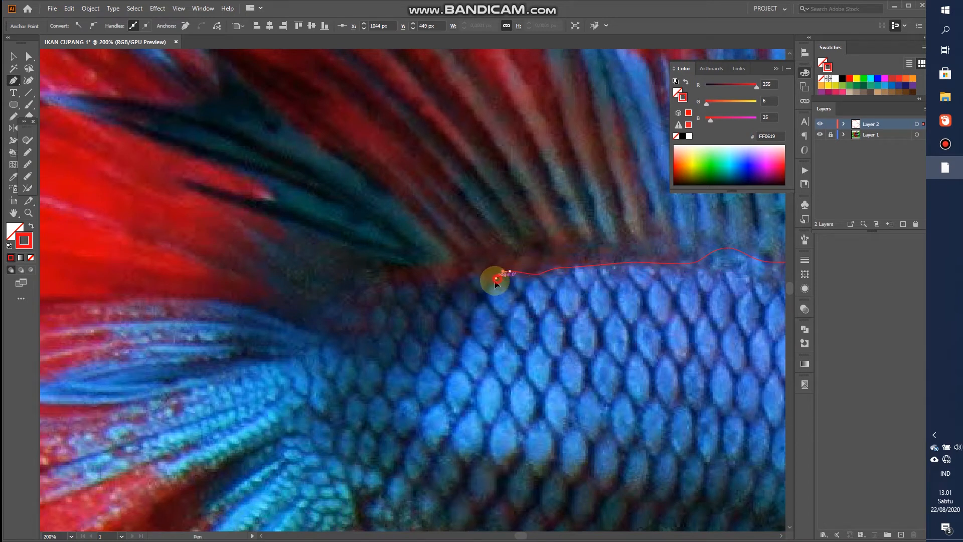
{"action": "left_click_drag", "start_coordinate": [454, 271], "coordinate": [399, 284]}
{"action": "key", "text": "ctrl+z"}
{"action": "key", "text": "ctrl+z"}
{"action": "key", "text": "ctrl+z"}
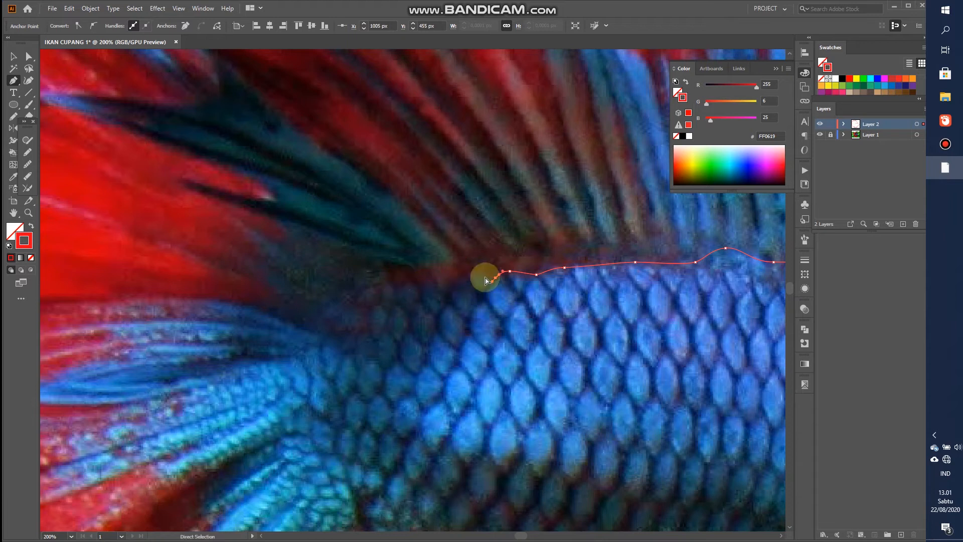
Step: Trace the rear end of the back line down to the point where the body meets the tail fin
{"action": "left_click_drag", "start_coordinate": [487, 277], "coordinate": [389, 277]}
{"action": "left_click_drag", "start_coordinate": [324, 310], "coordinate": [320, 318]}
{"action": "left_click_drag", "start_coordinate": [297, 330], "coordinate": [299, 333]}
{"action": "scroll", "coordinate": [321, 333], "scroll_direction": "down", "scroll_amount": 4}
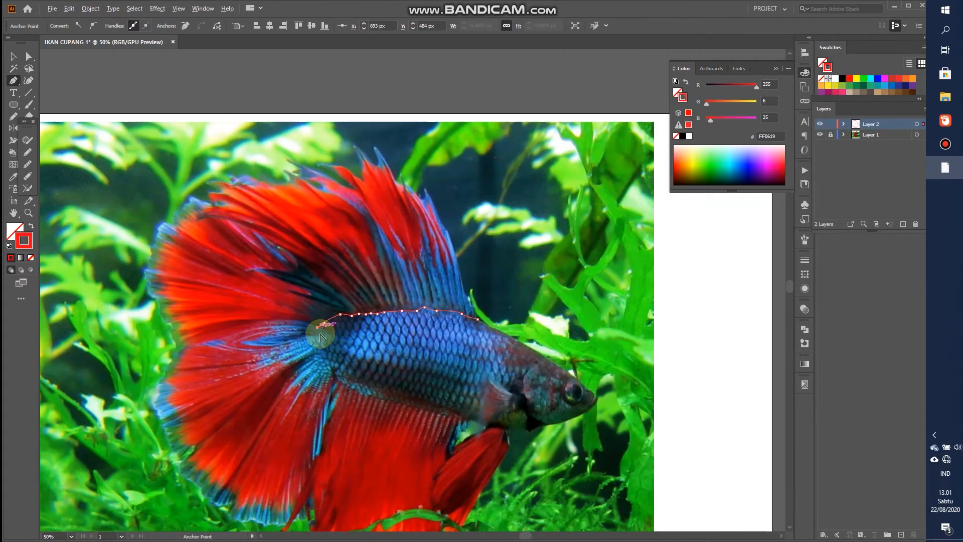
{"action": "scroll", "coordinate": [305, 345], "scroll_direction": "up", "scroll_amount": 3}
{"action": "scroll", "coordinate": [356, 316], "scroll_direction": "up", "scroll_amount": 1}
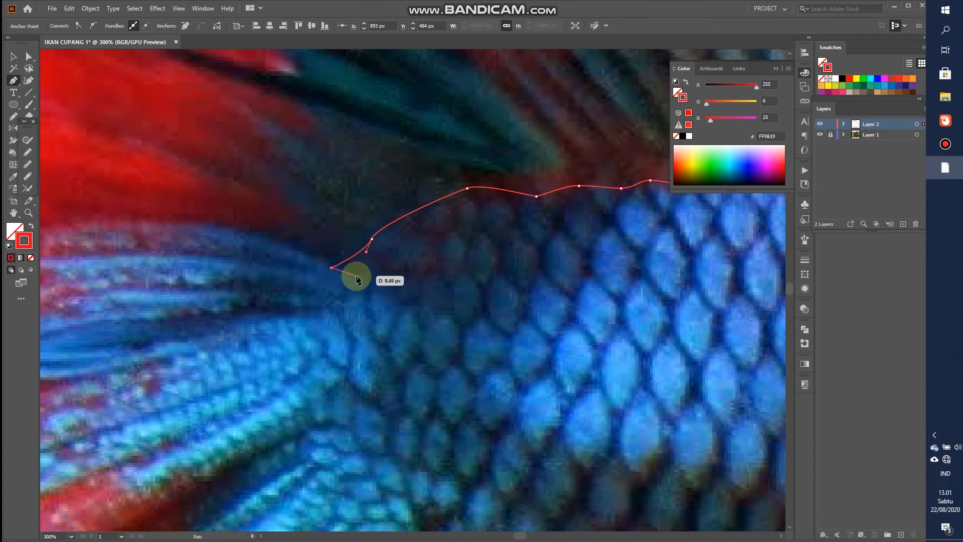
Step: Trace the wavy edge between the body scales and the tail fin down to the start of the anal fin
{"action": "left_click_drag", "start_coordinate": [361, 276], "coordinate": [368, 281]}
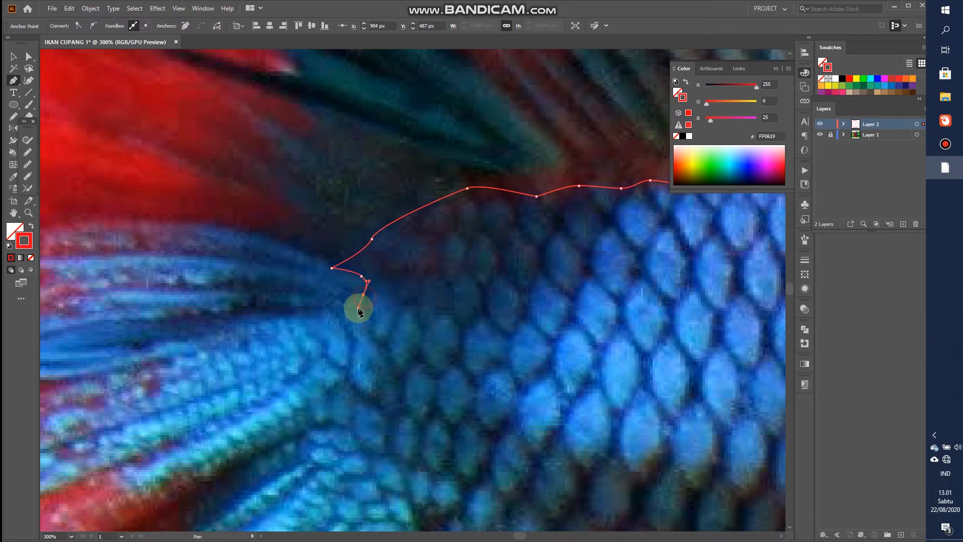
{"action": "left_click_drag", "start_coordinate": [350, 321], "coordinate": [372, 206]}
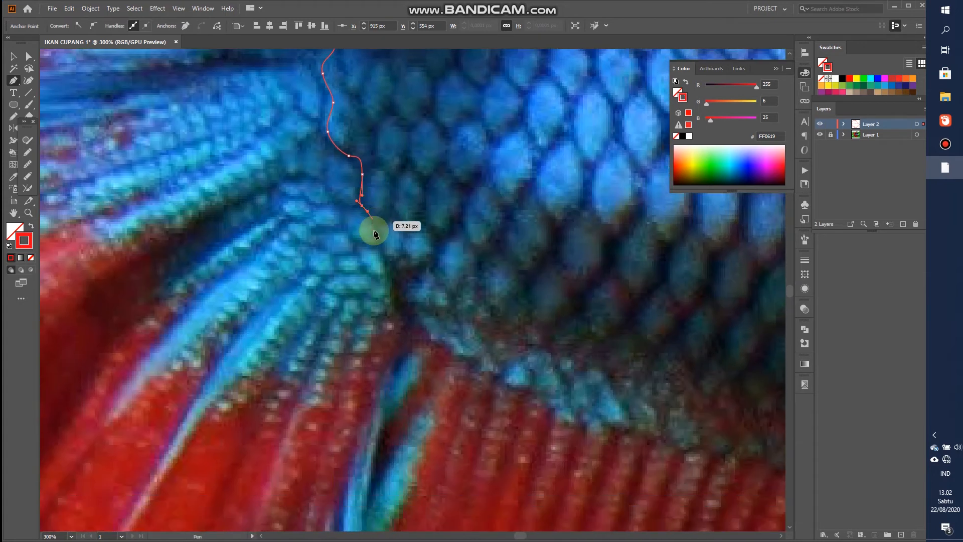
{"action": "left_click", "coordinate": [386, 265]}
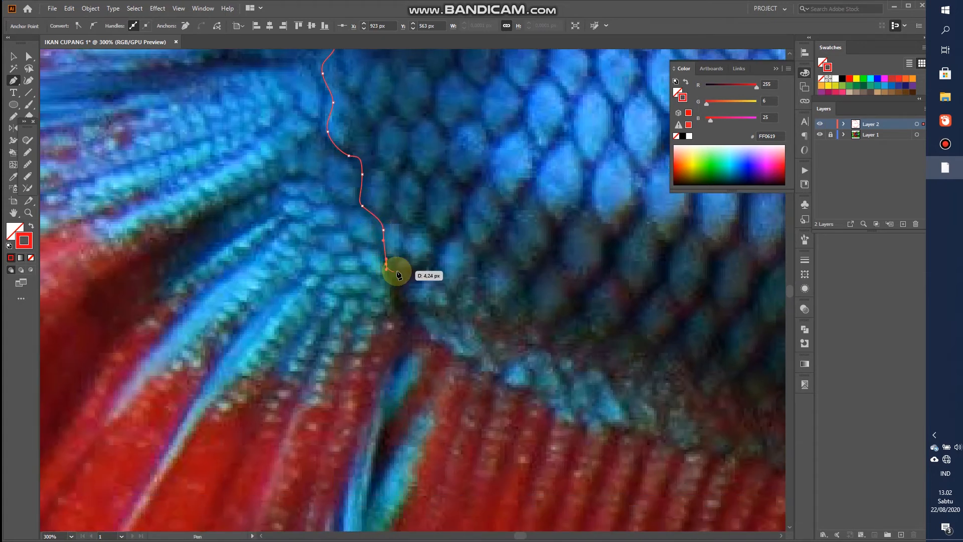
{"action": "left_click_drag", "start_coordinate": [409, 279], "coordinate": [410, 312]}
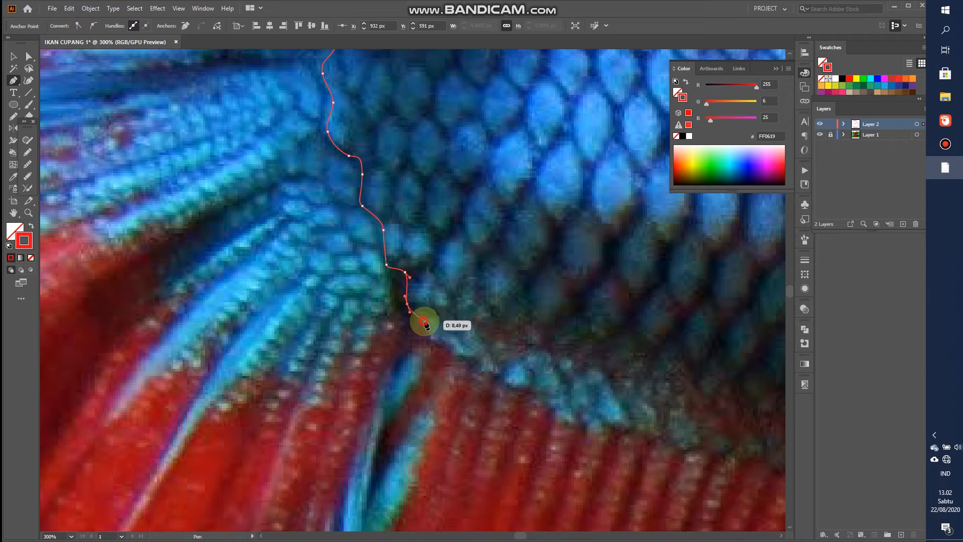
{"action": "left_click", "coordinate": [422, 319]}
Step: Extend the body line beneath the light blue scales along the rear of the anal fin base, undoing the last misplaced anchors
{"action": "left_click", "coordinate": [433, 340]}
{"action": "left_click", "coordinate": [443, 346]}
{"action": "left_click_drag", "start_coordinate": [467, 360], "coordinate": [270, 243]}
{"action": "left_click", "coordinate": [283, 240]}
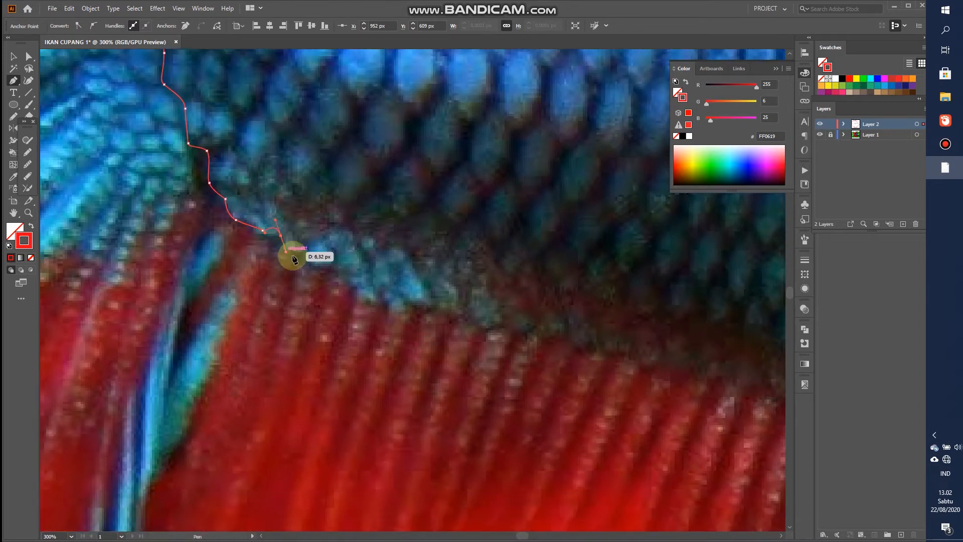
{"action": "left_click_drag", "start_coordinate": [306, 252], "coordinate": [308, 253]}
{"action": "left_click_drag", "start_coordinate": [310, 262], "coordinate": [274, 252]}
{"action": "left_click", "coordinate": [366, 276]}
{"action": "left_click", "coordinate": [257, 235]}
{"action": "key", "text": "ctrl+z"}
{"action": "key", "text": "ctrl+z"}
{"action": "key", "text": "ctrl+z"}
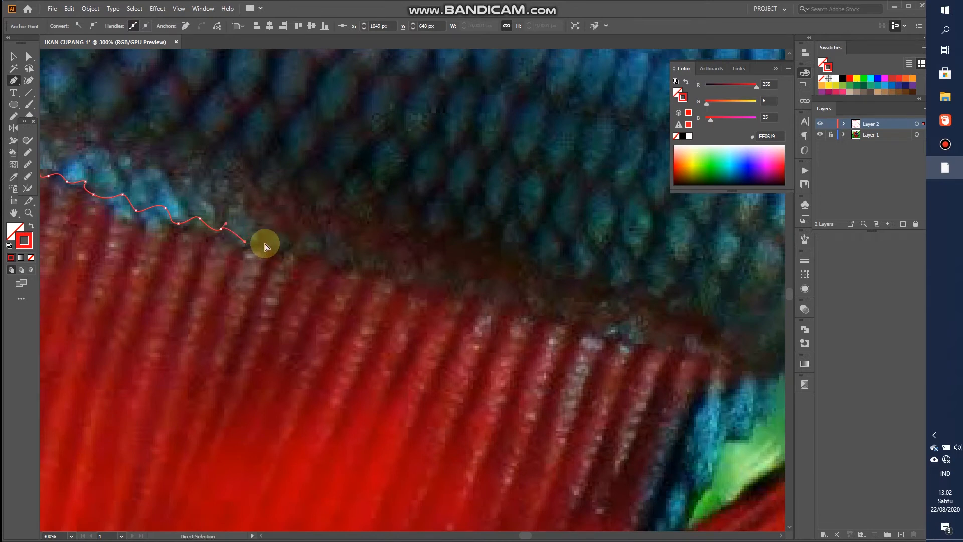
Step: Trace the remaining belly line above the anal and ventral fins and end it on the fish outline near the throat
{"action": "left_click", "coordinate": [245, 246]}
{"action": "left_click_drag", "start_coordinate": [248, 245], "coordinate": [319, 263]}
{"action": "left_click", "coordinate": [300, 247]}
{"action": "left_click", "coordinate": [319, 249]}
{"action": "left_click_drag", "start_coordinate": [394, 264], "coordinate": [698, 346]}
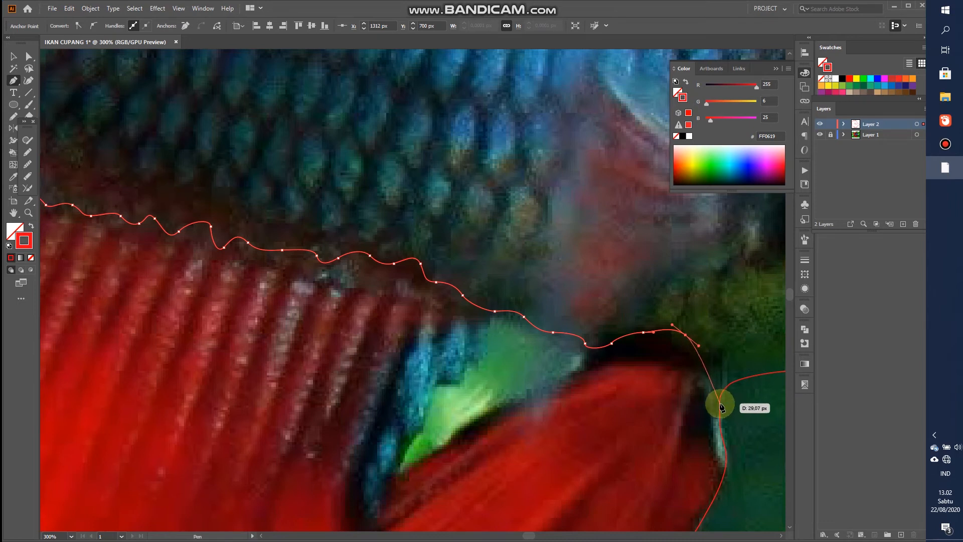
{"action": "left_click_drag", "start_coordinate": [720, 404], "coordinate": [624, 357]}
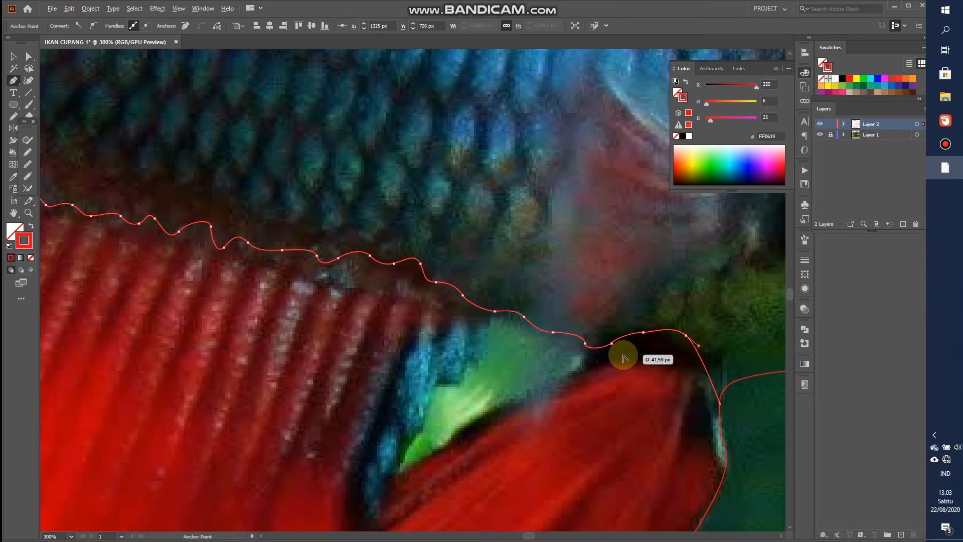
{"action": "scroll", "coordinate": [468, 211], "scroll_direction": "down", "scroll_amount": 6}
{"action": "scroll", "coordinate": [406, 112], "scroll_direction": "up", "scroll_amount": 1}
{"action": "scroll", "coordinate": [409, 111], "scroll_direction": "up", "scroll_amount": 1}
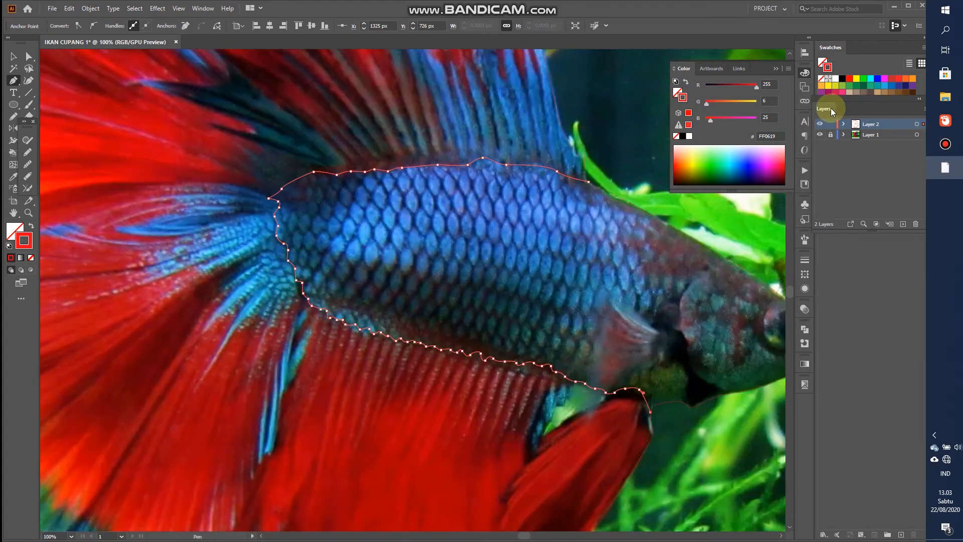
Step: Trace the pectoral fin's upper edge from the gill and its rear edge down to the lower tip, undoing the last curve
{"action": "scroll", "coordinate": [645, 321], "scroll_direction": "up", "scroll_amount": 2}
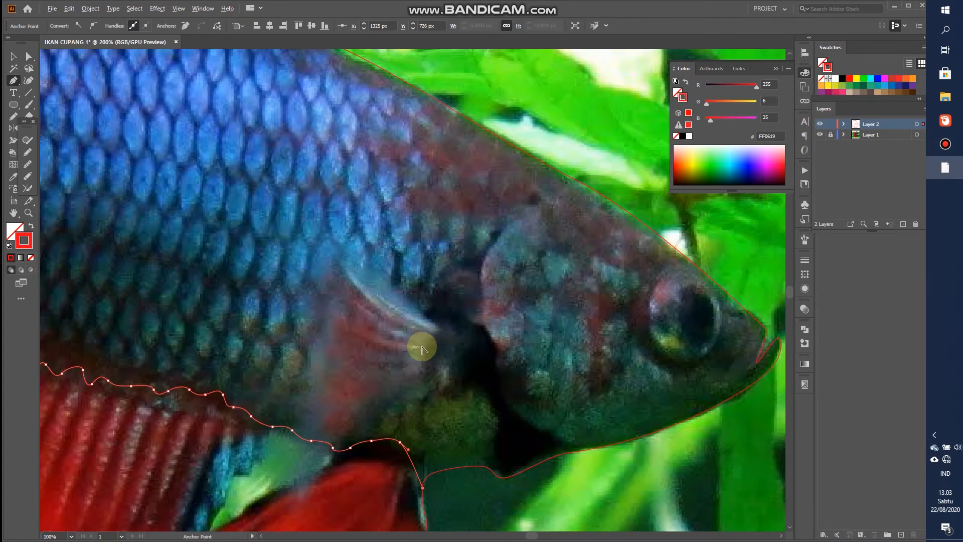
{"action": "scroll", "coordinate": [420, 346], "scroll_direction": "down", "scroll_amount": 1}
{"action": "scroll", "coordinate": [368, 374], "scroll_direction": "up", "scroll_amount": 1}
{"action": "left_click", "coordinate": [463, 316]}
{"action": "left_click_drag", "start_coordinate": [463, 316], "coordinate": [345, 232]}
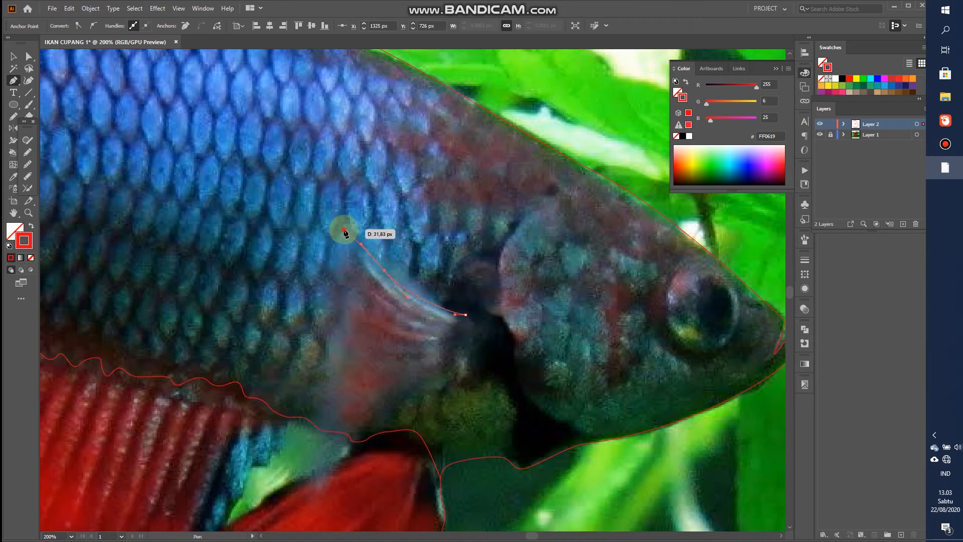
{"action": "left_click_drag", "start_coordinate": [348, 281], "coordinate": [312, 423]}
{"action": "left_click_drag", "start_coordinate": [310, 470], "coordinate": [371, 423]}
{"action": "key", "text": "ctrl+z"}
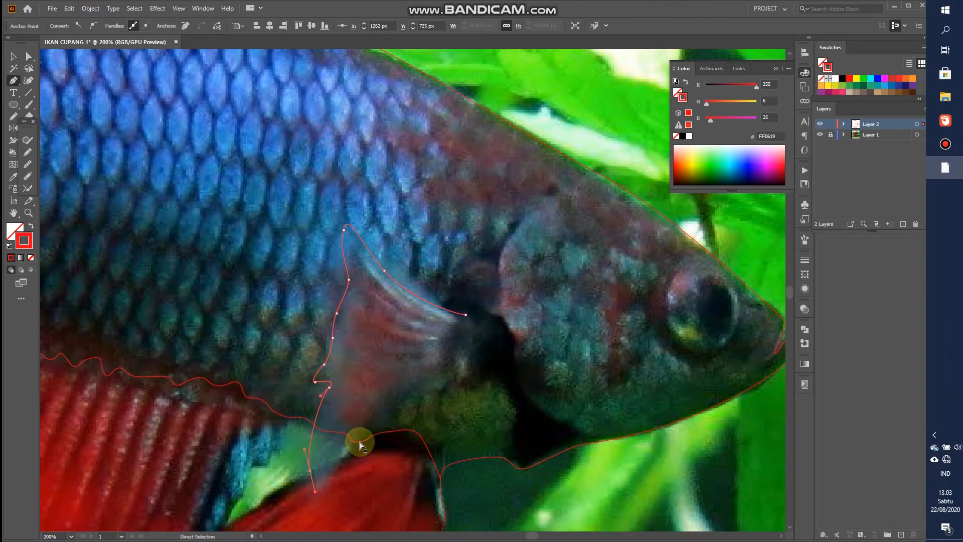
Step: Trace the pectoral fin's front edge from the lower tip and close the shape at its starting anchor by the gill
{"action": "left_click_drag", "start_coordinate": [317, 490], "coordinate": [397, 418]}
{"action": "left_click_drag", "start_coordinate": [431, 374], "coordinate": [454, 327]}
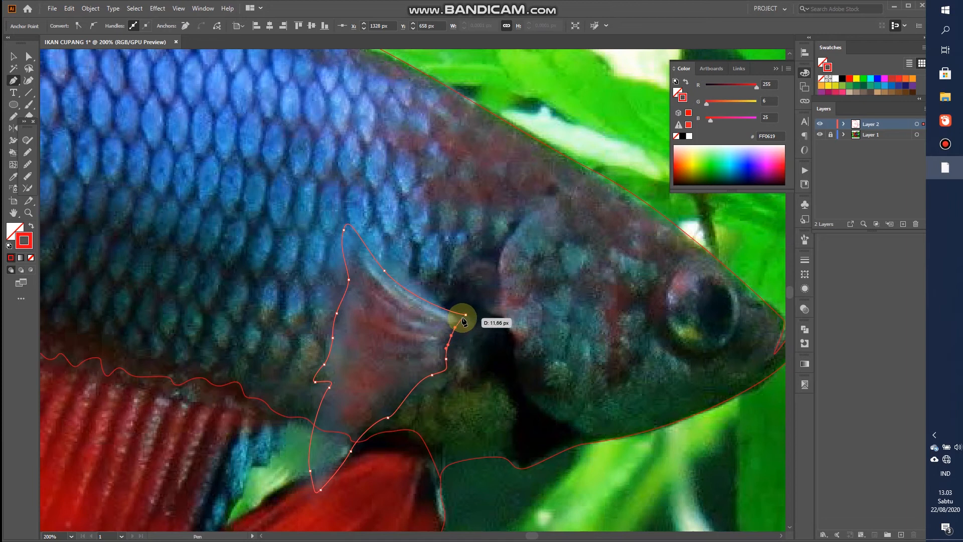
{"action": "left_click", "coordinate": [465, 316]}
{"action": "scroll", "coordinate": [326, 401], "scroll_direction": "down", "scroll_amount": 2}
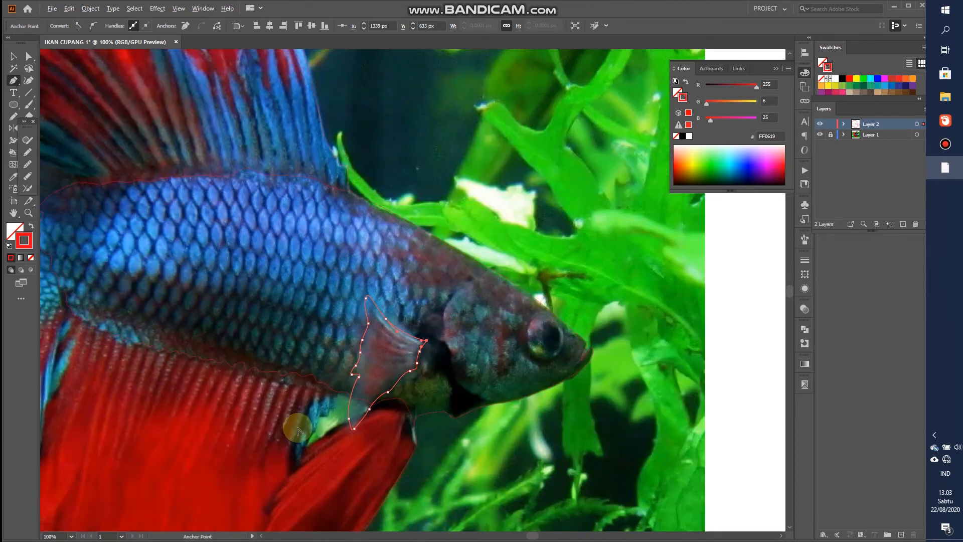
Step: Start a new path at the pectoral fin's lower edge and trace the upper rear edge of the red ventral fin
{"action": "scroll", "coordinate": [283, 435], "scroll_direction": "up", "scroll_amount": 3}
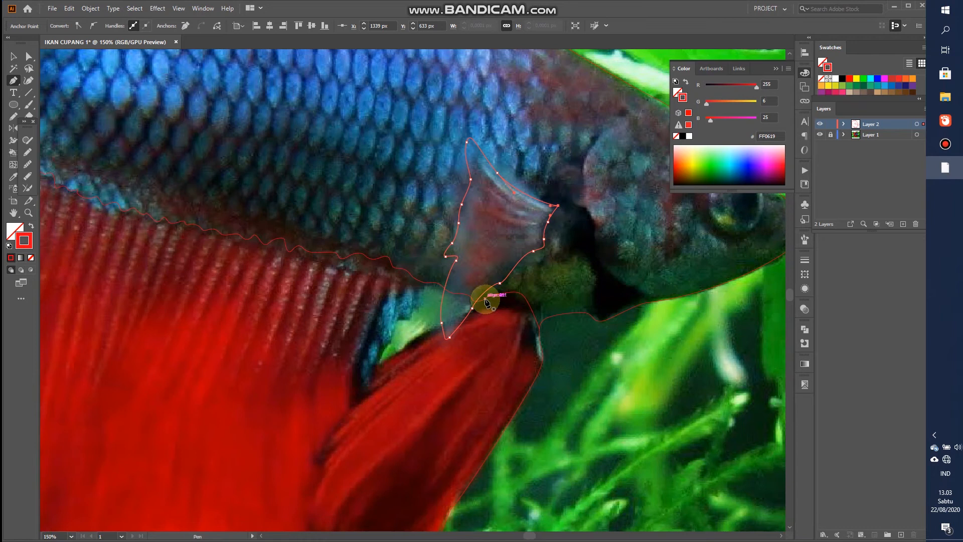
{"action": "left_click", "coordinate": [440, 325]}
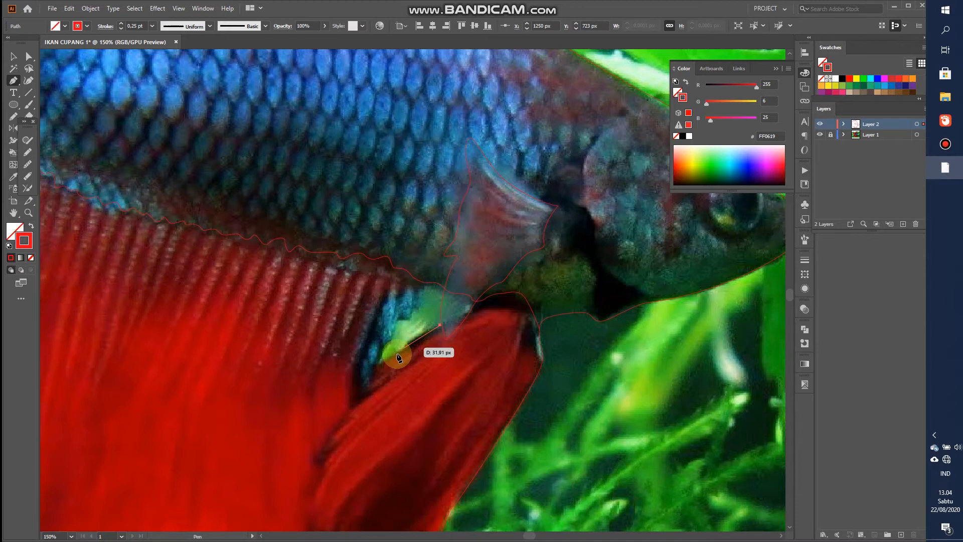
{"action": "left_click_drag", "start_coordinate": [374, 367], "coordinate": [357, 403]}
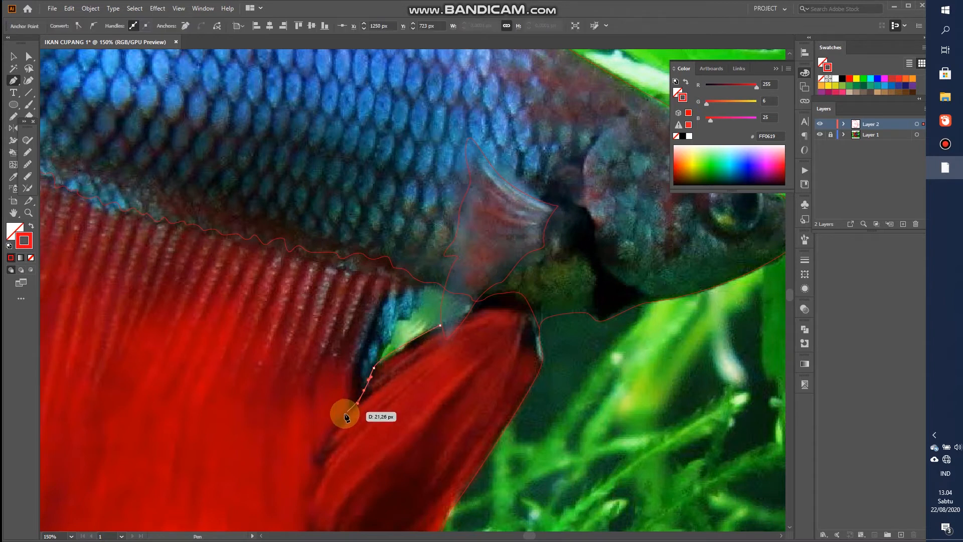
{"action": "left_click_drag", "start_coordinate": [318, 447], "coordinate": [377, 236]}
{"action": "key", "text": "space"}
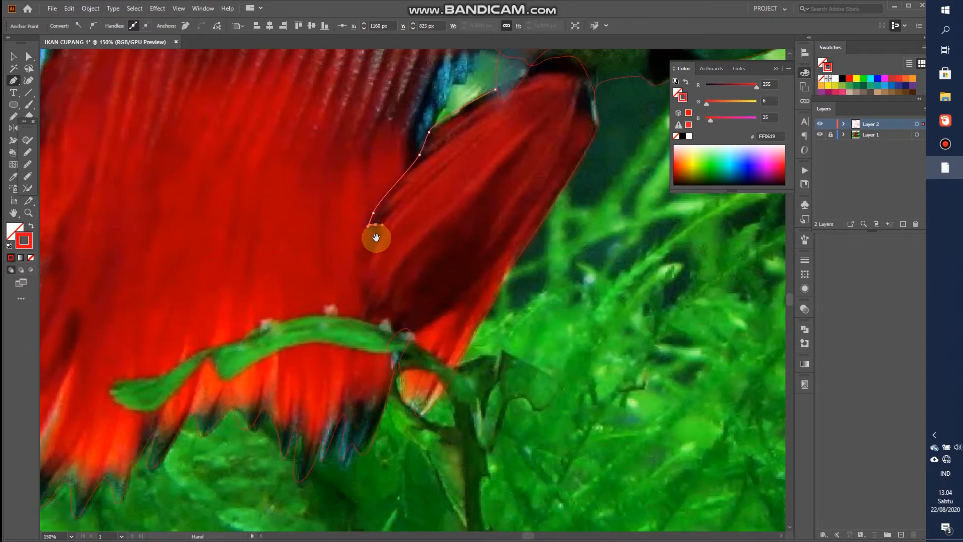
Step: Trace the lower rear edge of the ventral fin to the curved leaf and join it to the fish outline
{"action": "left_click", "coordinate": [361, 298]}
{"action": "left_click_drag", "start_coordinate": [359, 327], "coordinate": [390, 323]}
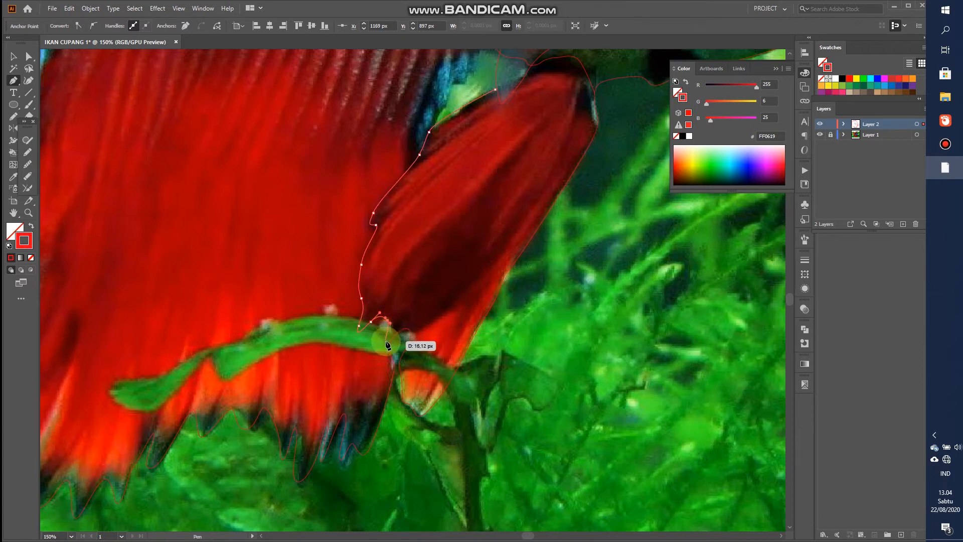
{"action": "left_click_drag", "start_coordinate": [387, 344], "coordinate": [387, 347]}
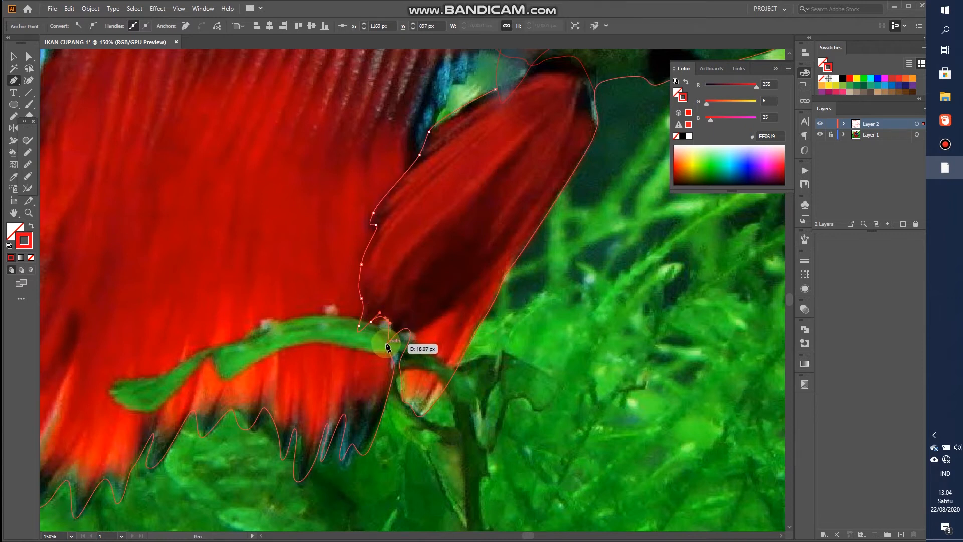
{"action": "left_click_drag", "start_coordinate": [388, 346], "coordinate": [385, 342]}
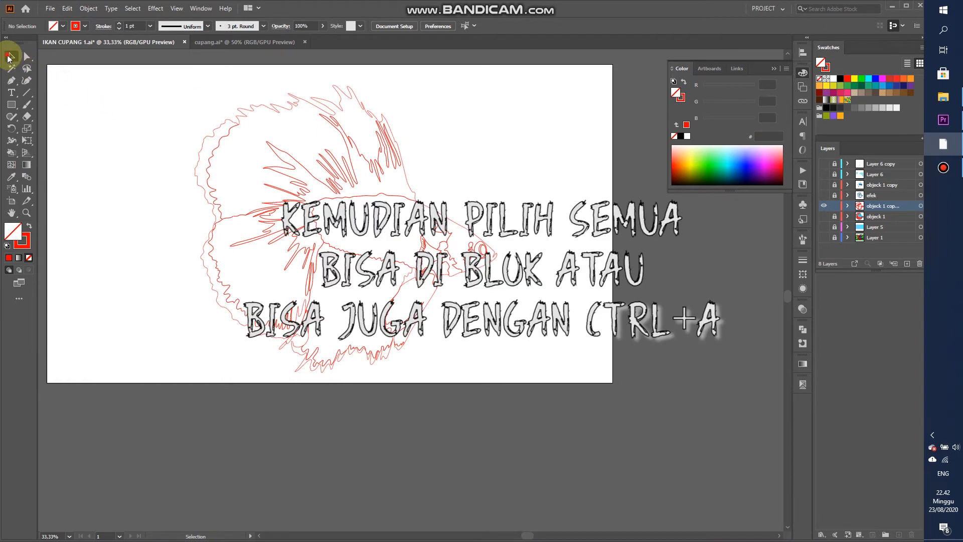
Step: Select all of the fish line art and convert it into a Live Paint group
{"action": "left_click_drag", "start_coordinate": [304, 162], "coordinate": [510, 378]}
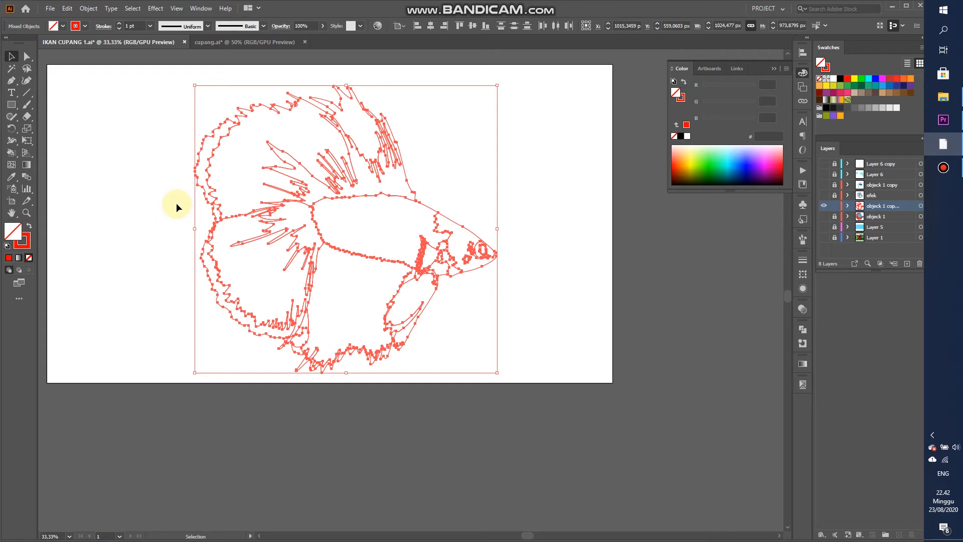
{"action": "left_click", "coordinate": [10, 157]}
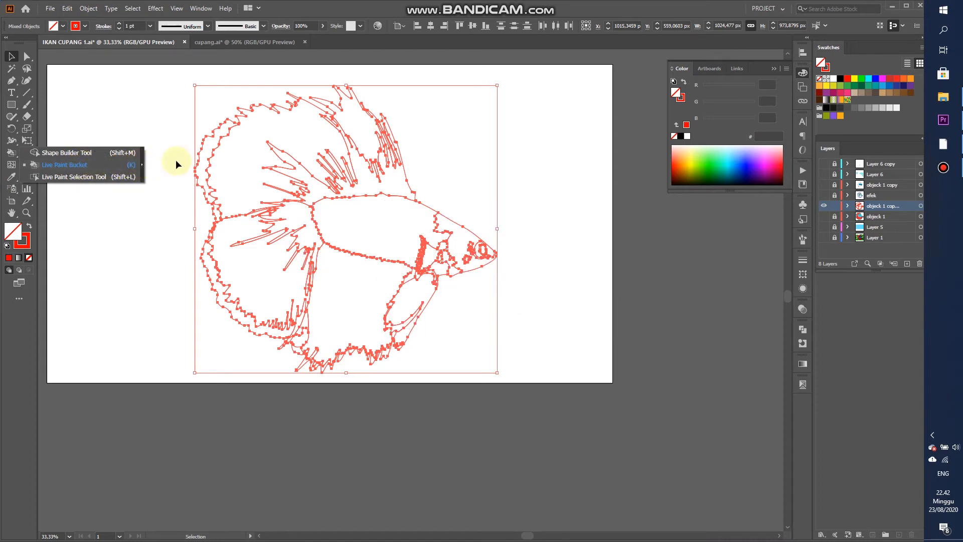
{"action": "left_click", "coordinate": [347, 212]}
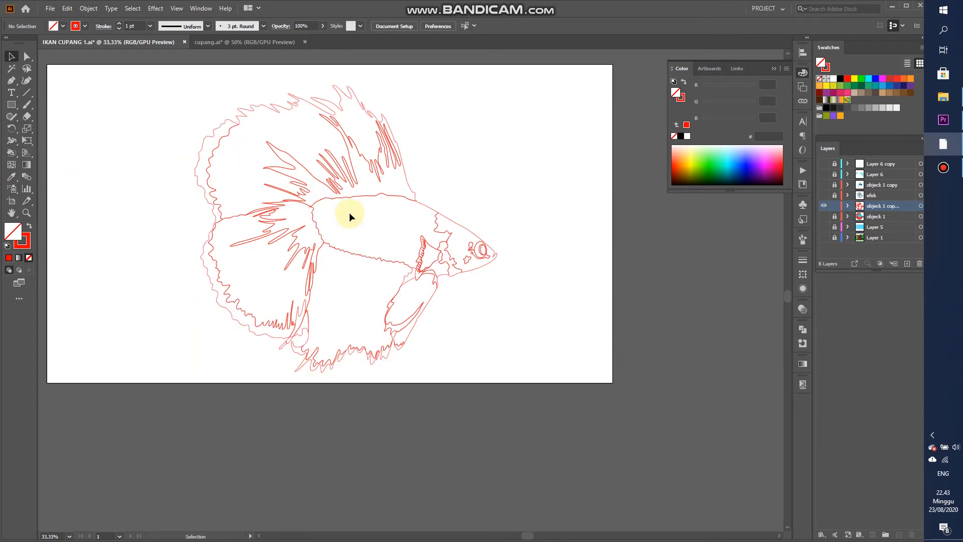
{"action": "left_click", "coordinate": [294, 203]}
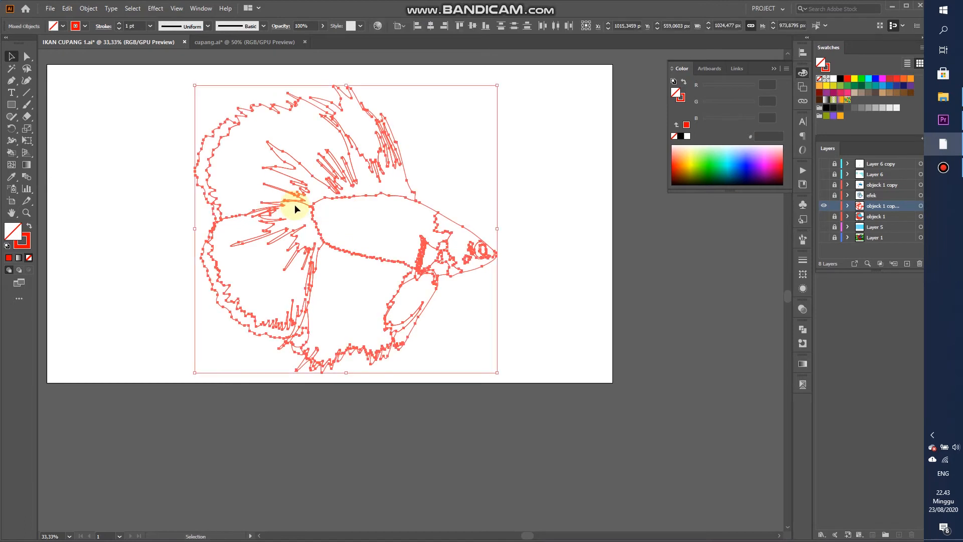
{"action": "key", "text": "k"}
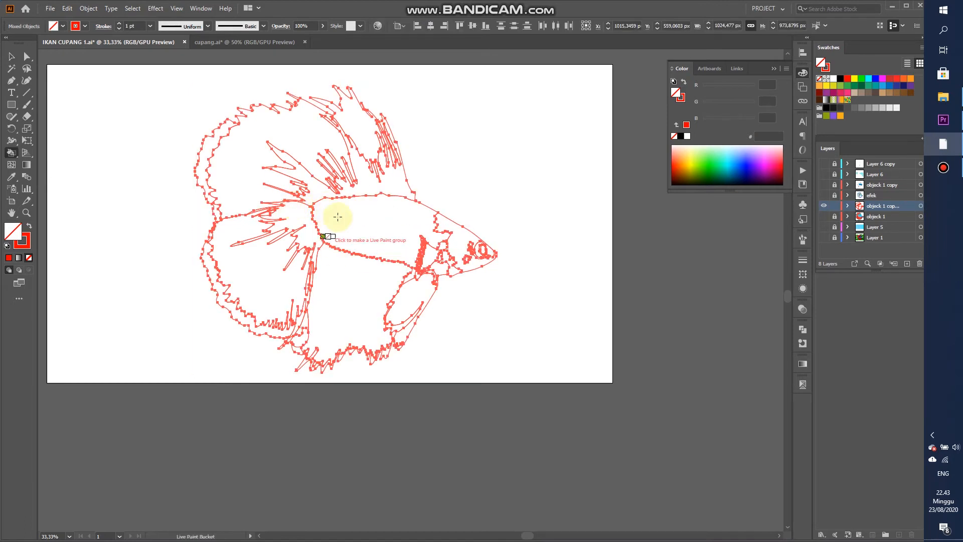
{"action": "left_click", "coordinate": [359, 218]}
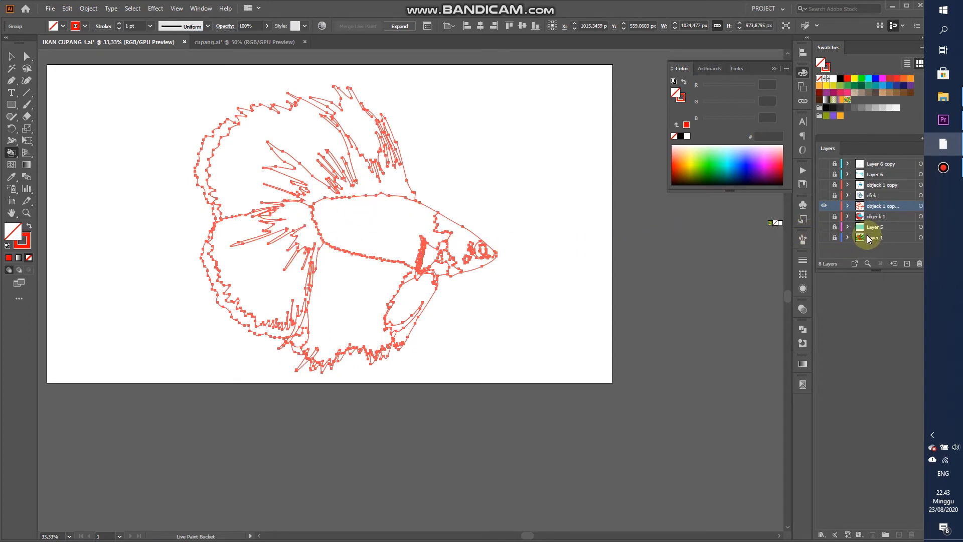
Step: Show the Layer 1 reference photo and fill the fish's body with blue #7795C5 sampled from its scales
{"action": "left_click", "coordinate": [823, 237]}
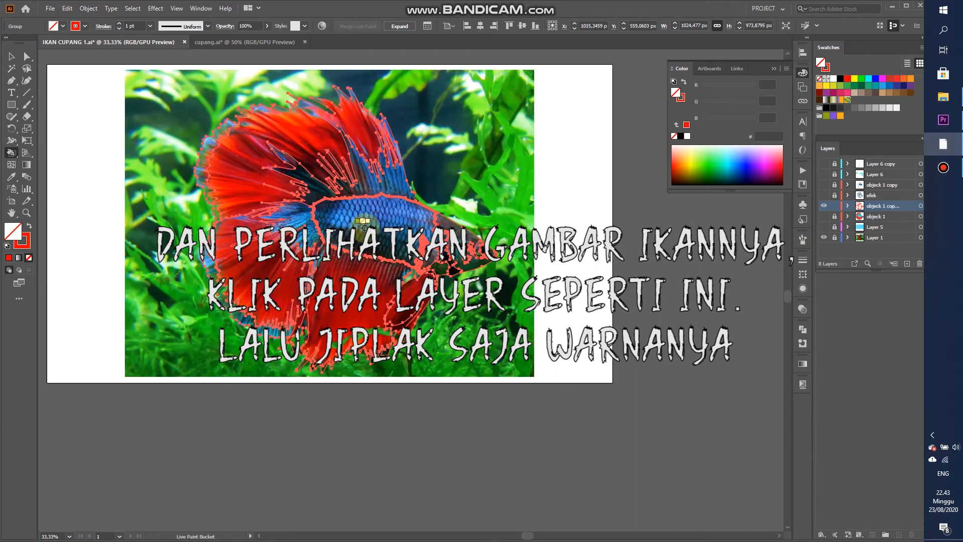
{"action": "scroll", "coordinate": [364, 228], "scroll_direction": "up", "scroll_amount": 3}
{"action": "scroll", "coordinate": [434, 216], "scroll_direction": "down", "scroll_amount": 2}
{"action": "scroll", "coordinate": [486, 224], "scroll_direction": "up", "scroll_amount": 2}
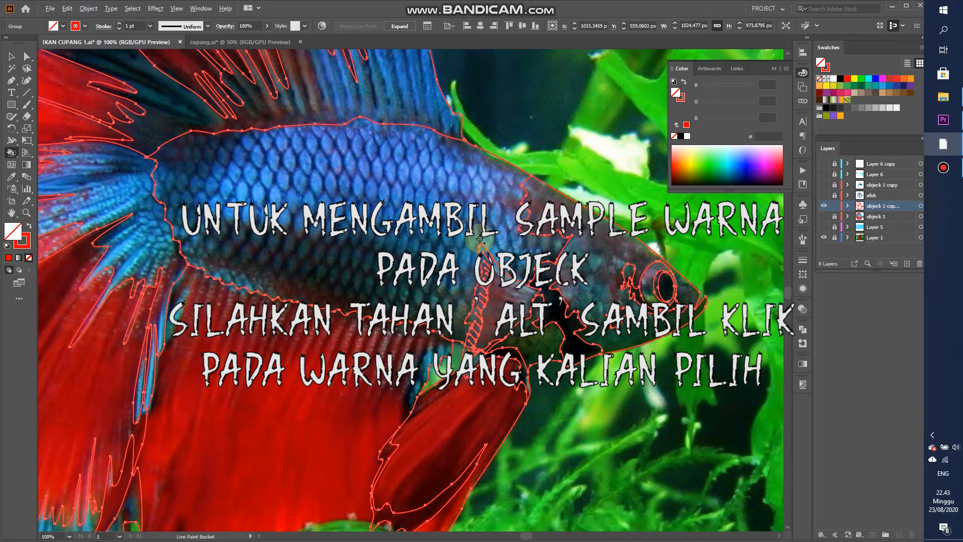
{"action": "left_click", "coordinate": [477, 190], "text": "alt"}
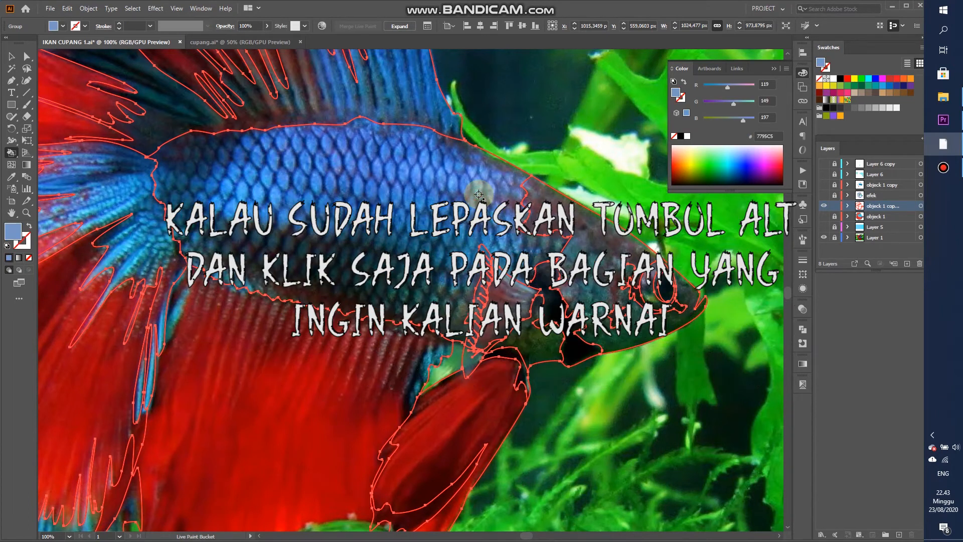
{"action": "left_click", "coordinate": [477, 190]}
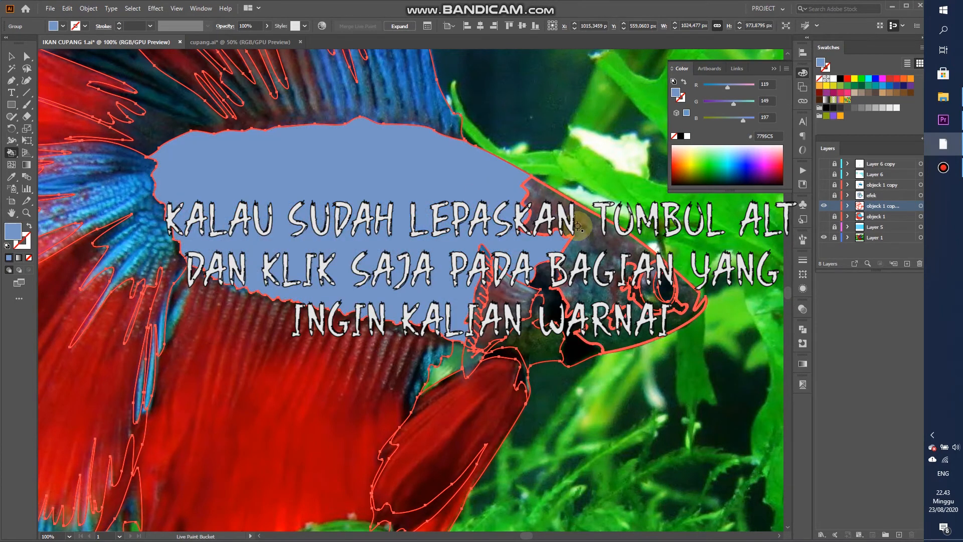
Step: Fill the head with sampled dark grey #42433D and colour the eye with near-black #020F0E and grey #595158 from the photo
{"action": "left_click", "coordinate": [592, 233], "text": "alt"}
{"action": "left_click", "coordinate": [593, 236]}
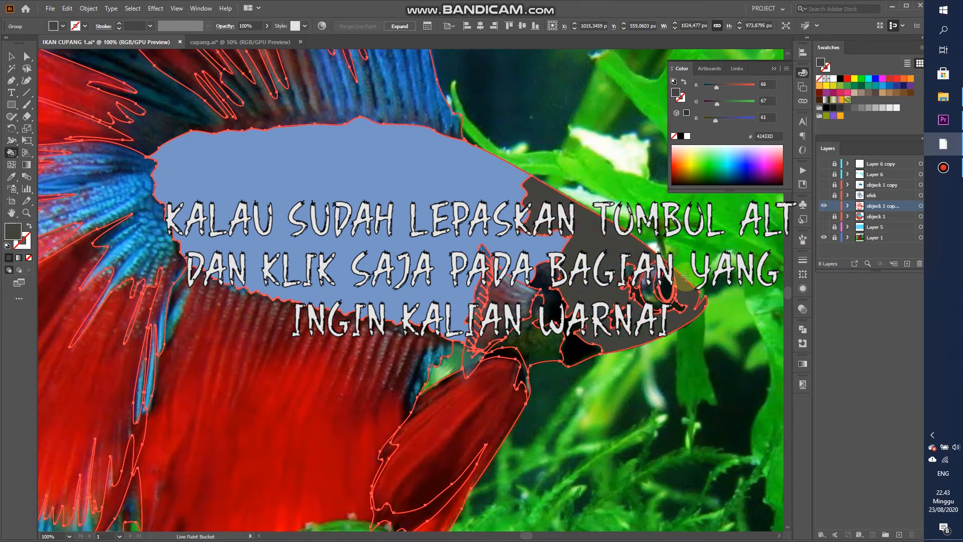
{"action": "left_click", "coordinate": [665, 286], "text": "alt"}
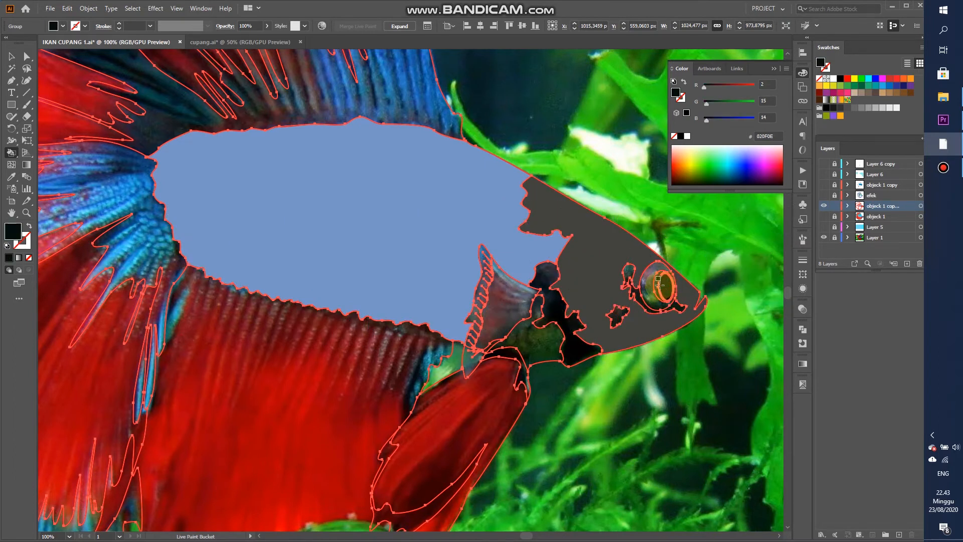
{"action": "left_click", "coordinate": [646, 280], "text": "alt"}
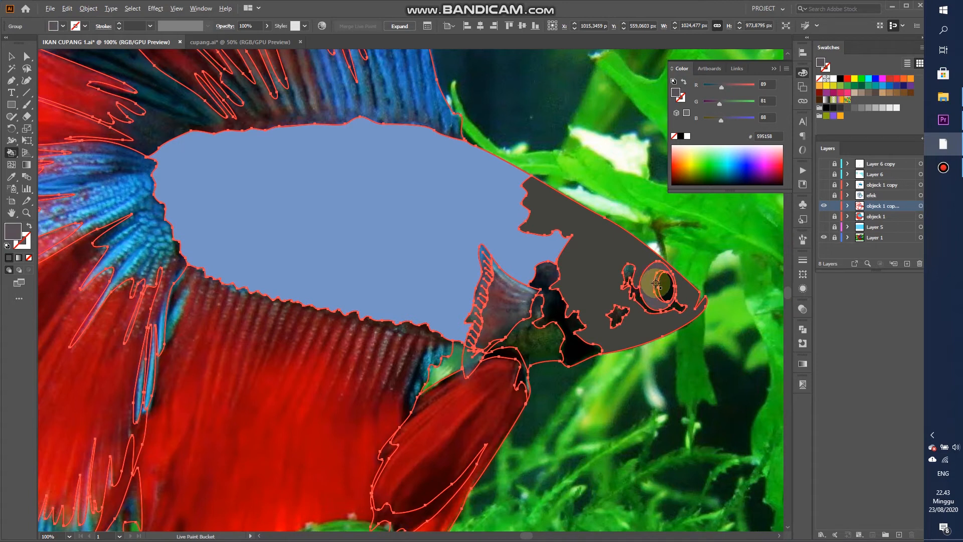
{"action": "left_click", "coordinate": [660, 287], "text": "alt"}
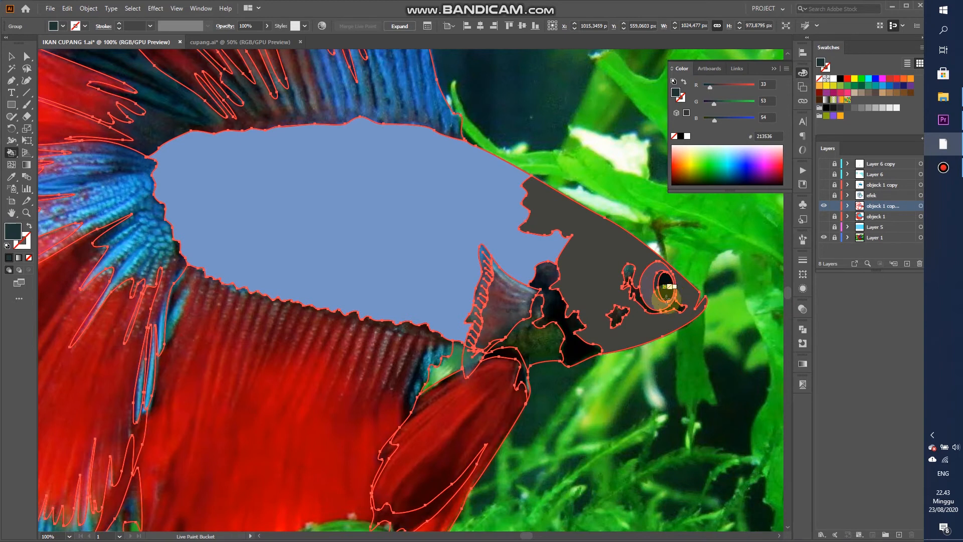
Step: Fill the markings around the eye and on the cheek with dark green #285546 and the gill patch with sampled #0D1D1F
{"action": "scroll", "coordinate": [666, 296], "scroll_direction": "up", "scroll_amount": 4}
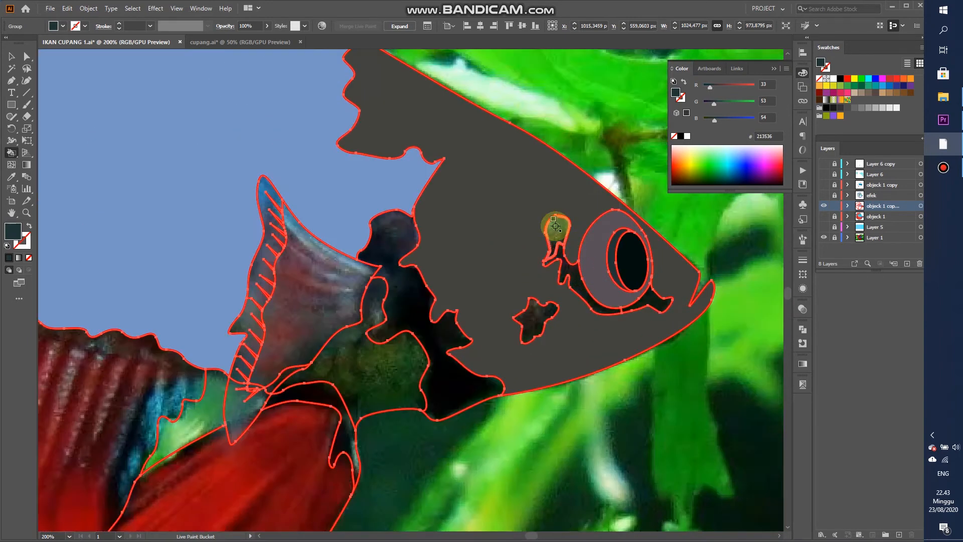
{"action": "left_click", "coordinate": [557, 225]}
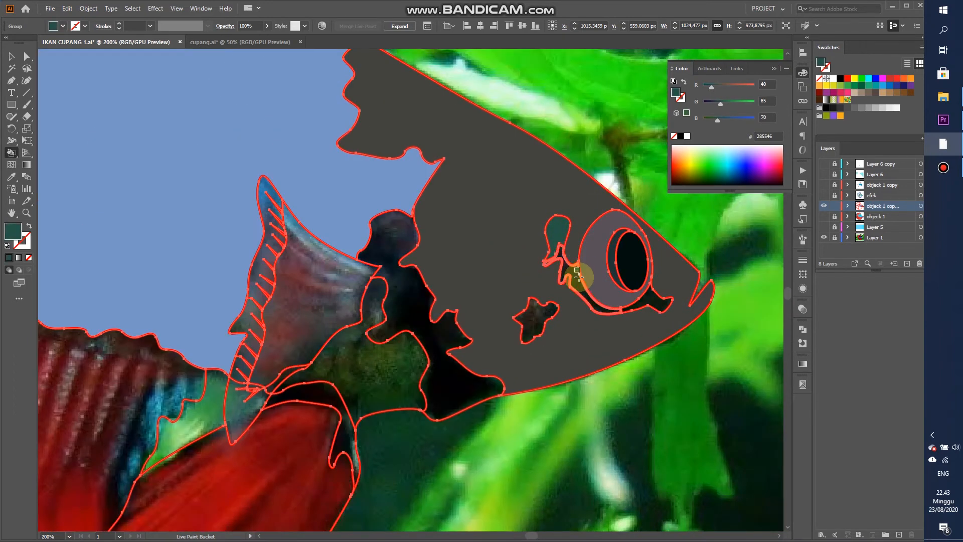
{"action": "left_click", "coordinate": [577, 278]}
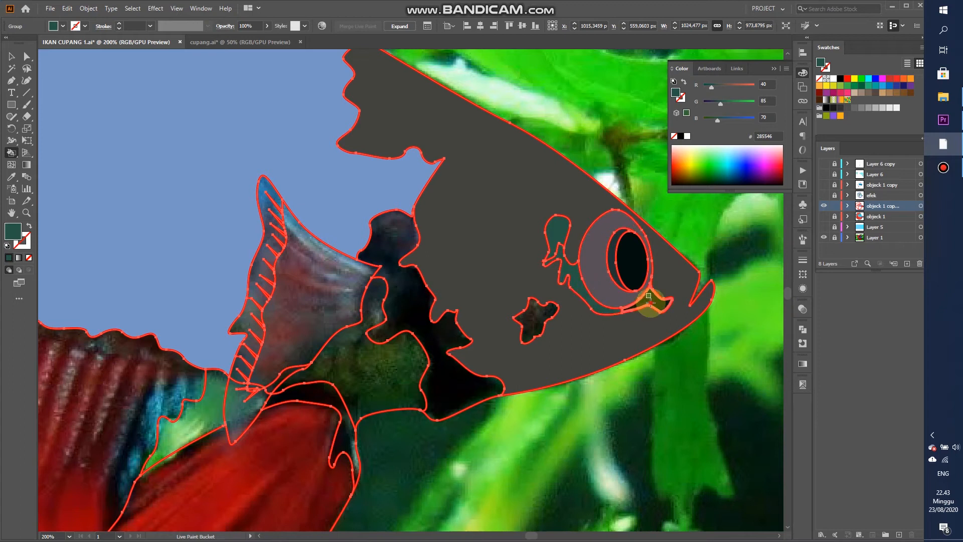
{"action": "left_click", "coordinate": [537, 313]}
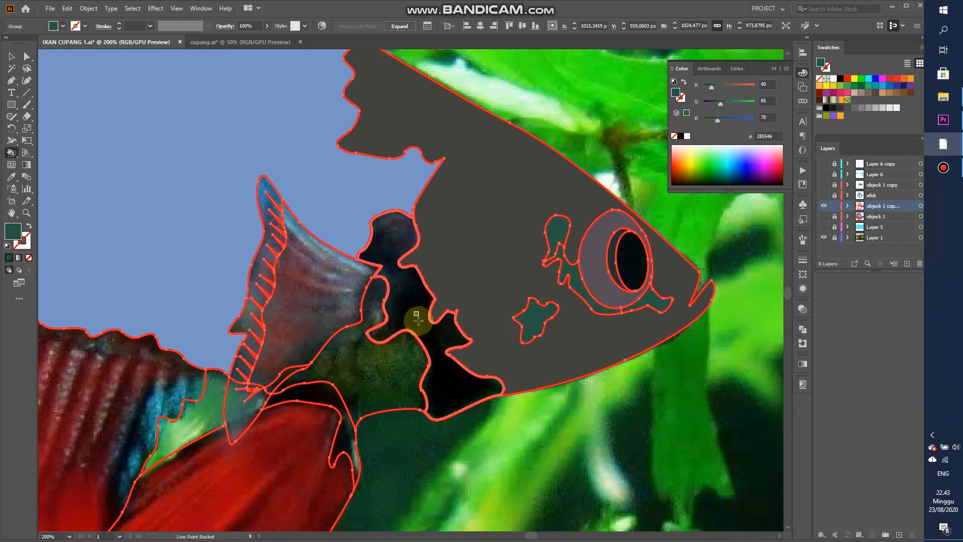
{"action": "left_click", "coordinate": [401, 293], "text": "alt"}
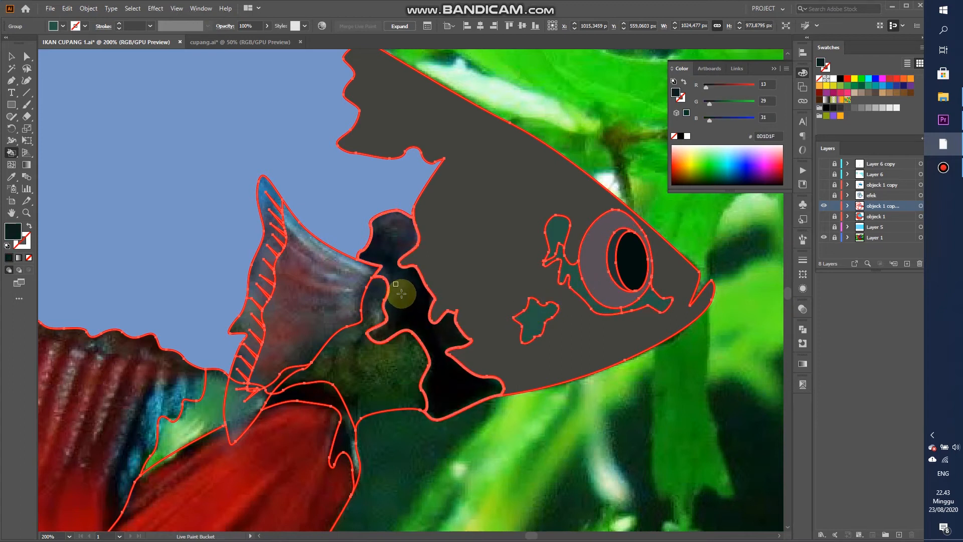
{"action": "left_click", "coordinate": [401, 293]}
Step: Fill the pectoral fin with sampled maroon #632C2F and its striped rear edge and lower tip with grey-blue #464D59
{"action": "scroll", "coordinate": [401, 294], "scroll_direction": "down", "scroll_amount": 3}
{"action": "scroll", "coordinate": [390, 275], "scroll_direction": "up", "scroll_amount": 2}
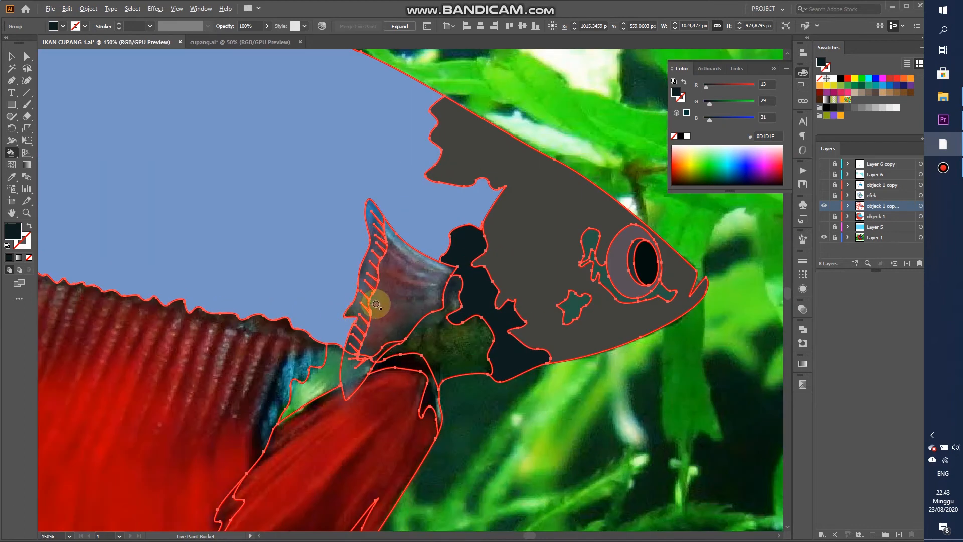
{"action": "left_click", "coordinate": [391, 275], "text": "alt"}
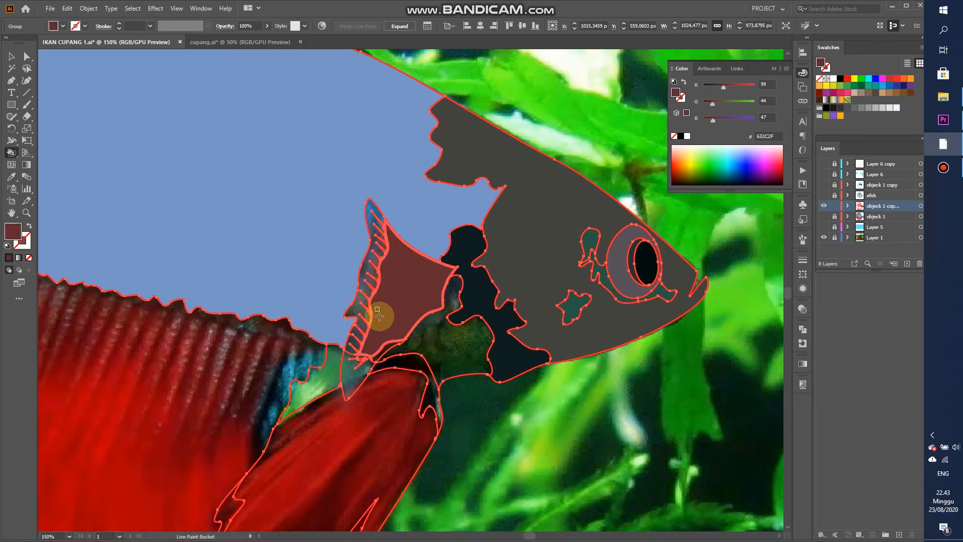
{"action": "left_click", "coordinate": [366, 282]}
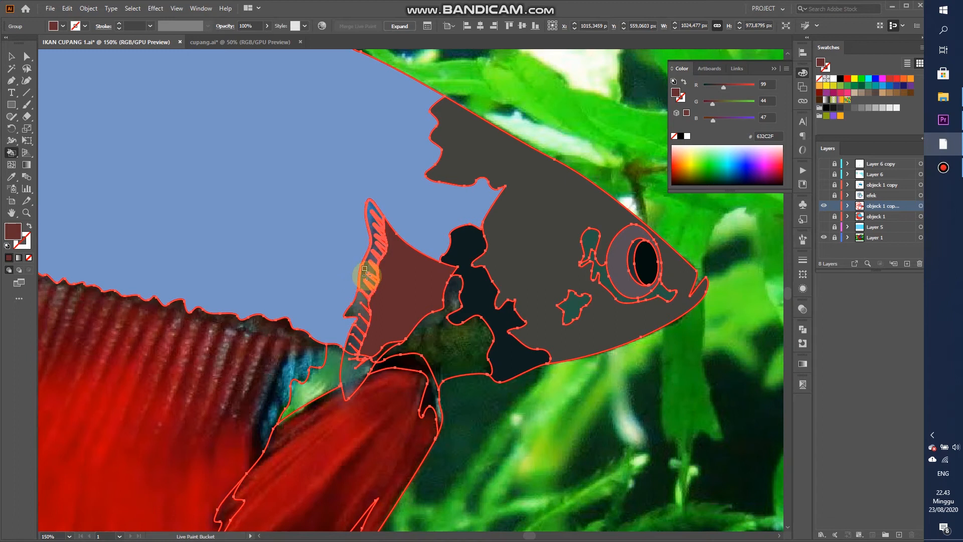
{"action": "left_click", "coordinate": [366, 269], "text": "alt"}
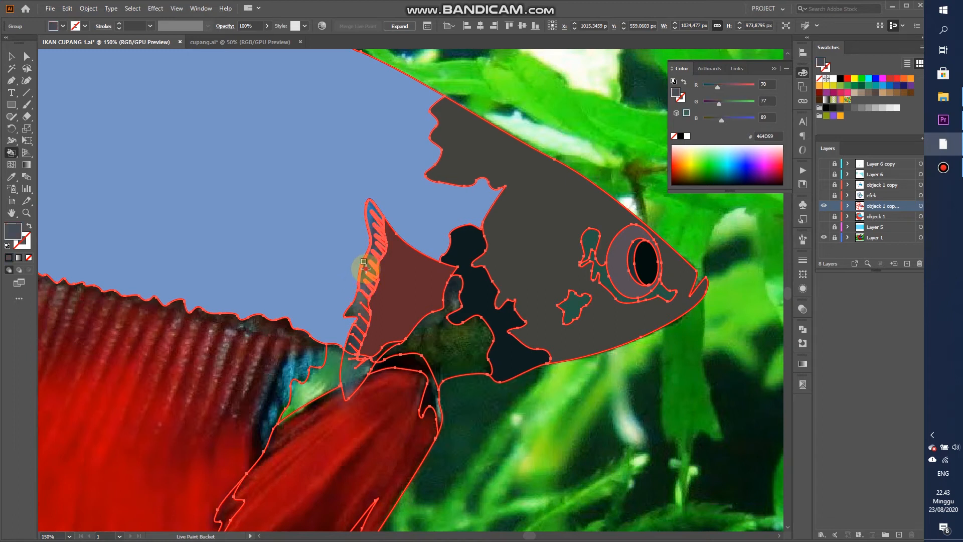
{"action": "left_click", "coordinate": [354, 306]}
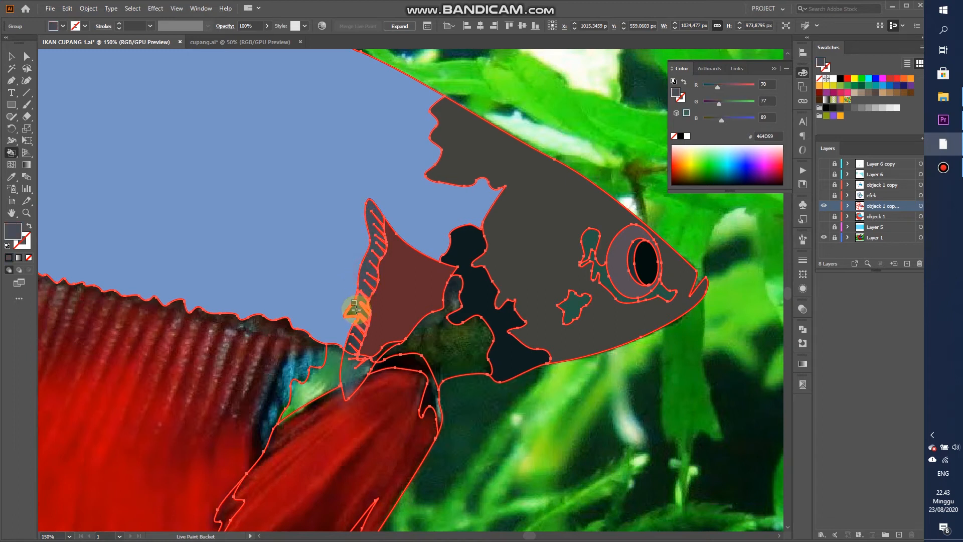
{"action": "left_click", "coordinate": [346, 371]}
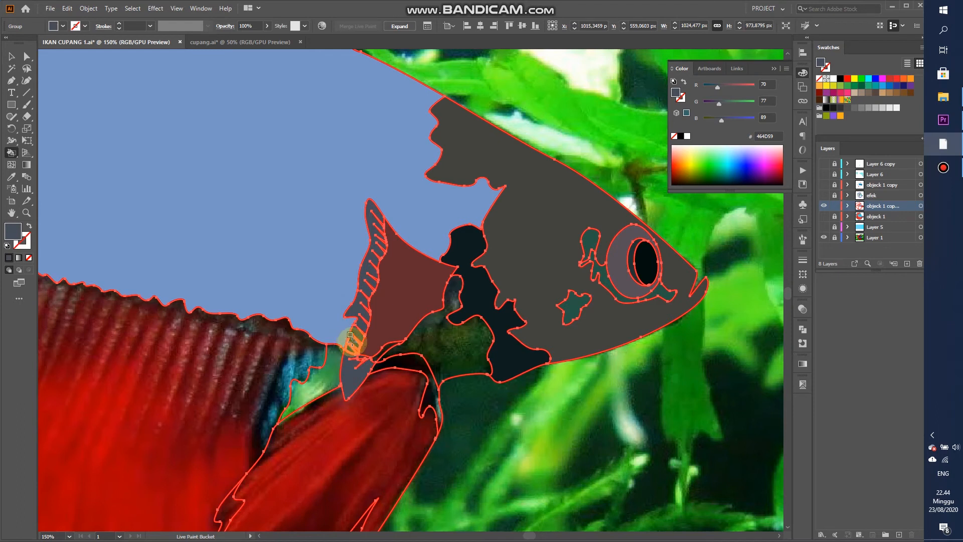
Step: Fill the remaining small gaps at the pectoral fin's base and along its lower edge with grey-blue #464D59
{"action": "scroll", "coordinate": [351, 341], "scroll_direction": "down", "scroll_amount": 2}
{"action": "scroll", "coordinate": [371, 320], "scroll_direction": "up", "scroll_amount": 6}
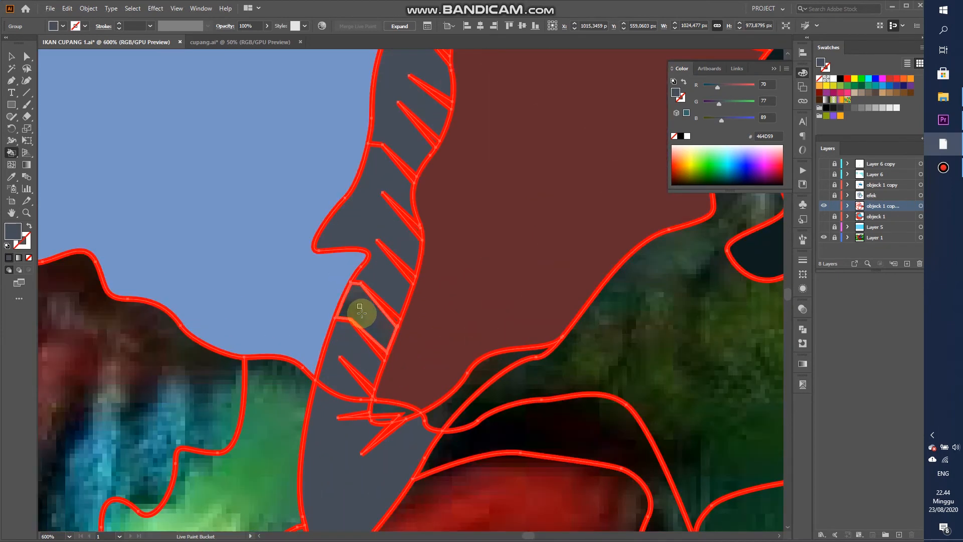
{"action": "scroll", "coordinate": [361, 312], "scroll_direction": "down", "scroll_amount": 4}
{"action": "scroll", "coordinate": [376, 333], "scroll_direction": "up", "scroll_amount": 2}
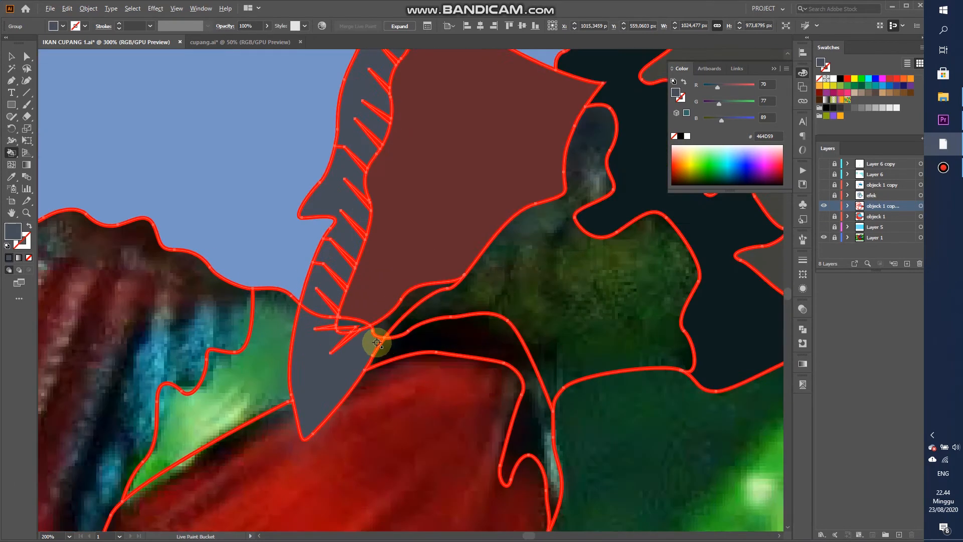
{"action": "scroll", "coordinate": [377, 343], "scroll_direction": "up", "scroll_amount": 5}
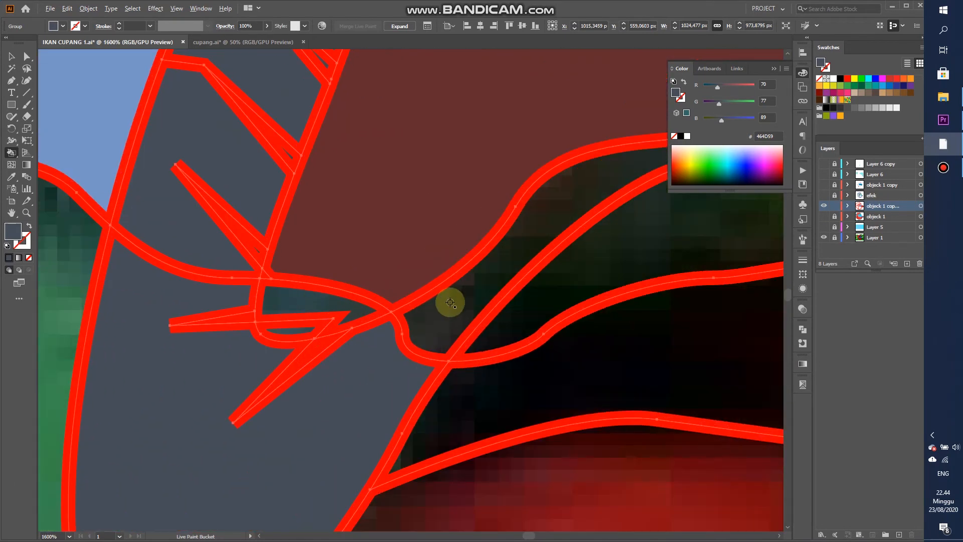
{"action": "left_click", "coordinate": [390, 314]}
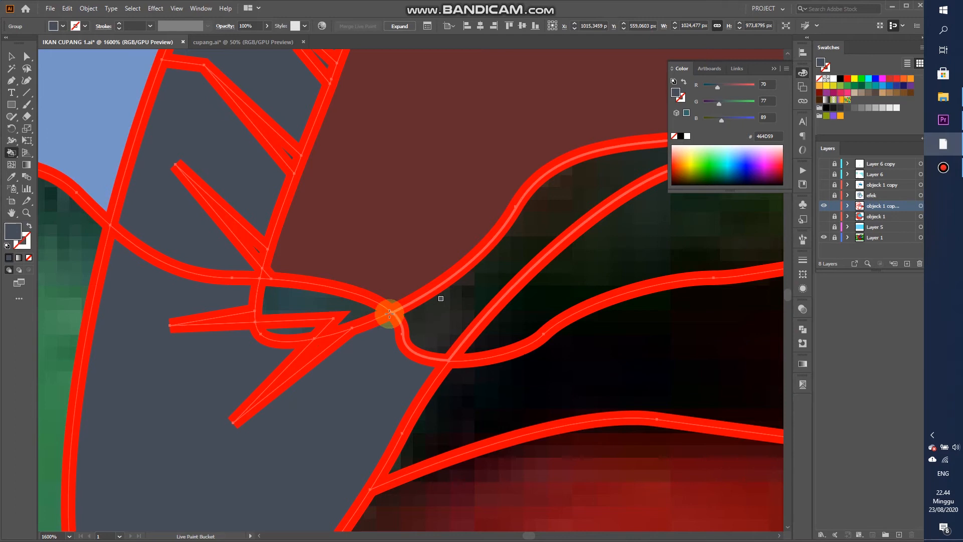
{"action": "left_click", "coordinate": [300, 300]}
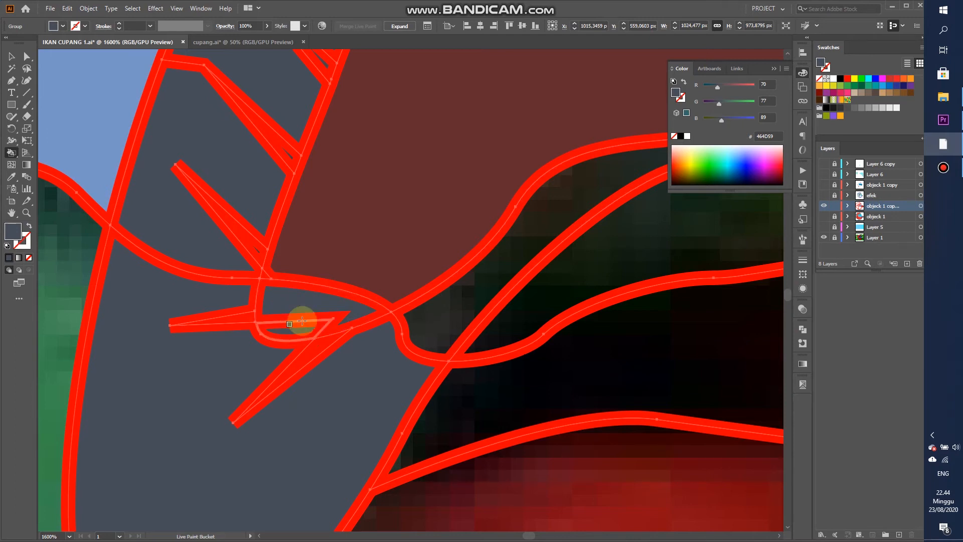
{"action": "left_click", "coordinate": [481, 285]}
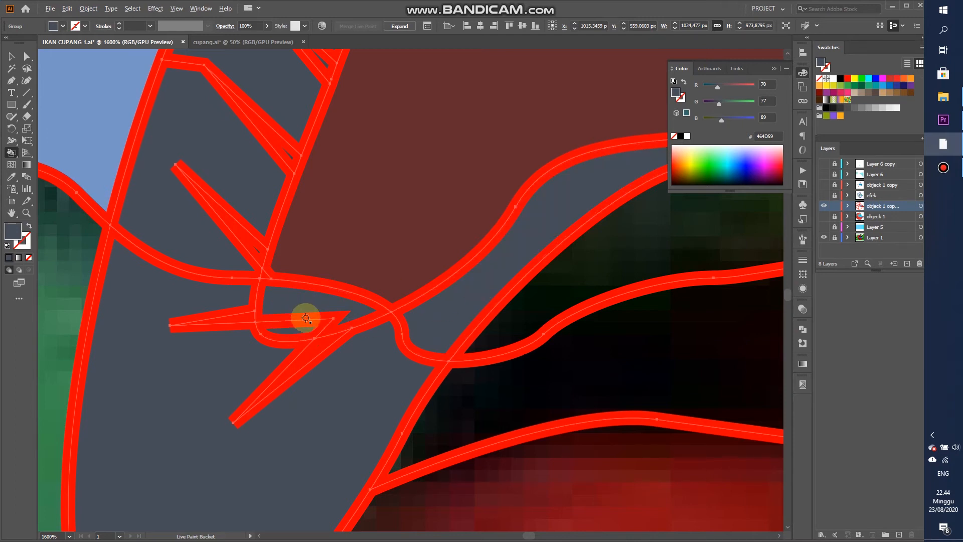
Step: Delete the stray sliver cutting across the bottom corner of the maroon pectoral fin with Live Paint Selection
{"action": "scroll", "coordinate": [305, 320], "scroll_direction": "up", "scroll_amount": 2}
{"action": "scroll", "coordinate": [303, 328], "scroll_direction": "down", "scroll_amount": 2}
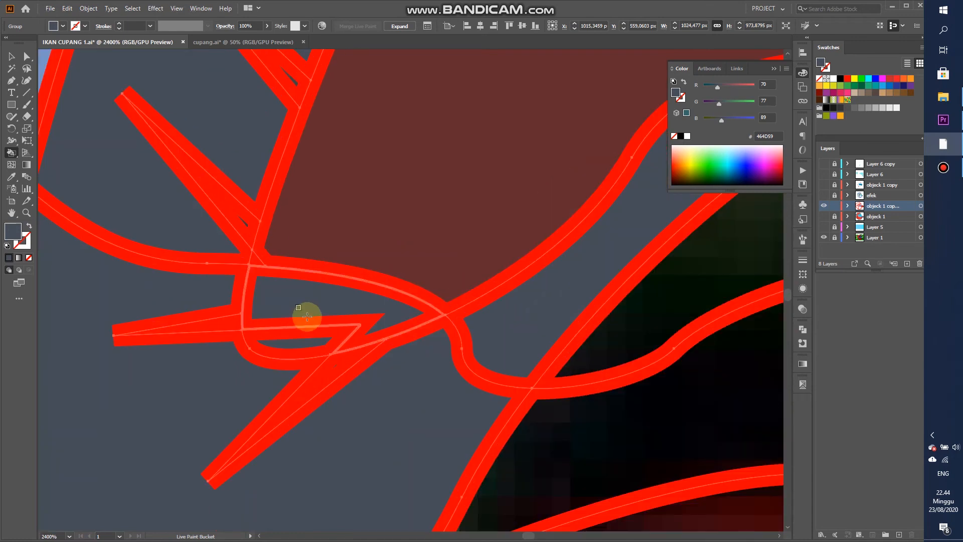
{"action": "scroll", "coordinate": [297, 331], "scroll_direction": "up", "scroll_amount": 2}
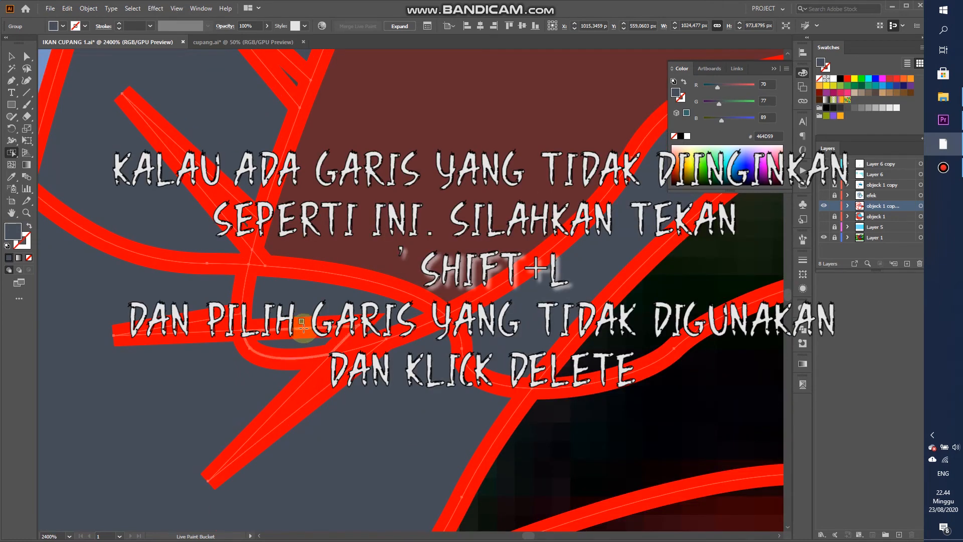
{"action": "key", "text": "shift+l"}
{"action": "left_click", "coordinate": [304, 326]}
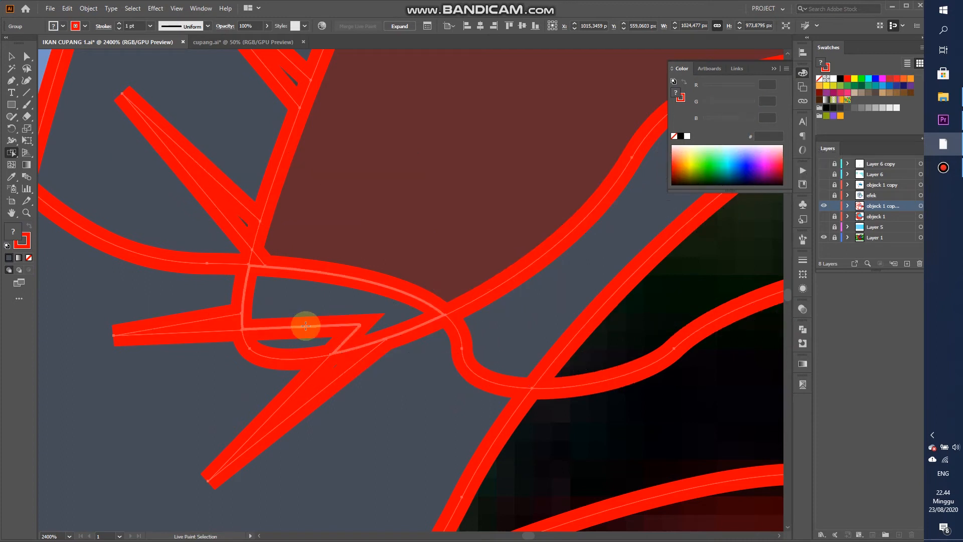
{"action": "left_click", "coordinate": [305, 326]}
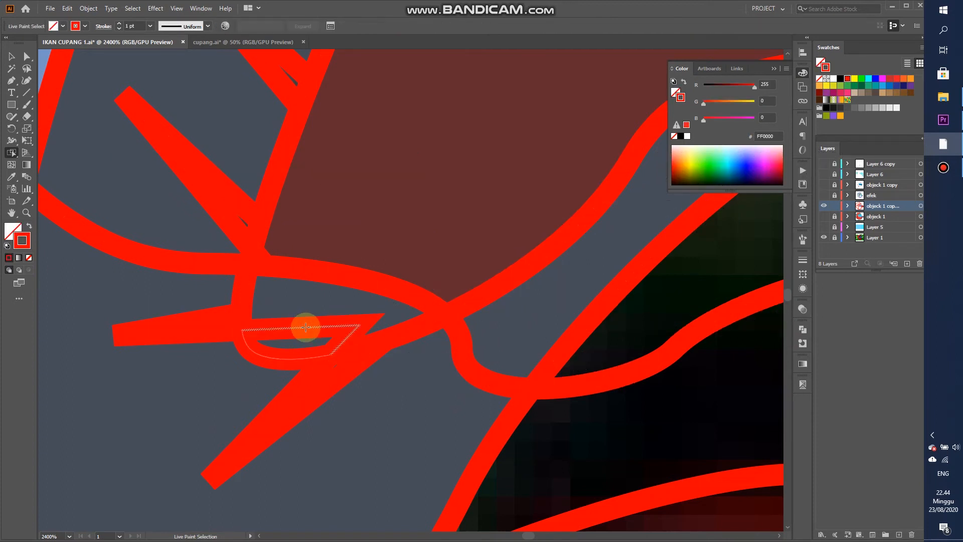
{"action": "key", "text": "Delete"}
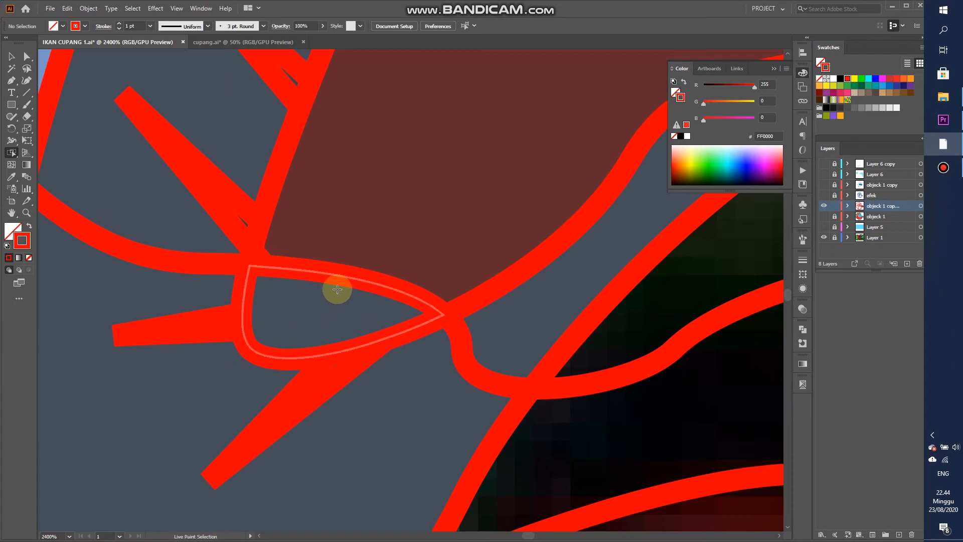
Step: Delete the curve separating the maroon fin's bottom corner from the rest and the small leftover stub beside it
{"action": "left_click", "coordinate": [350, 277]}
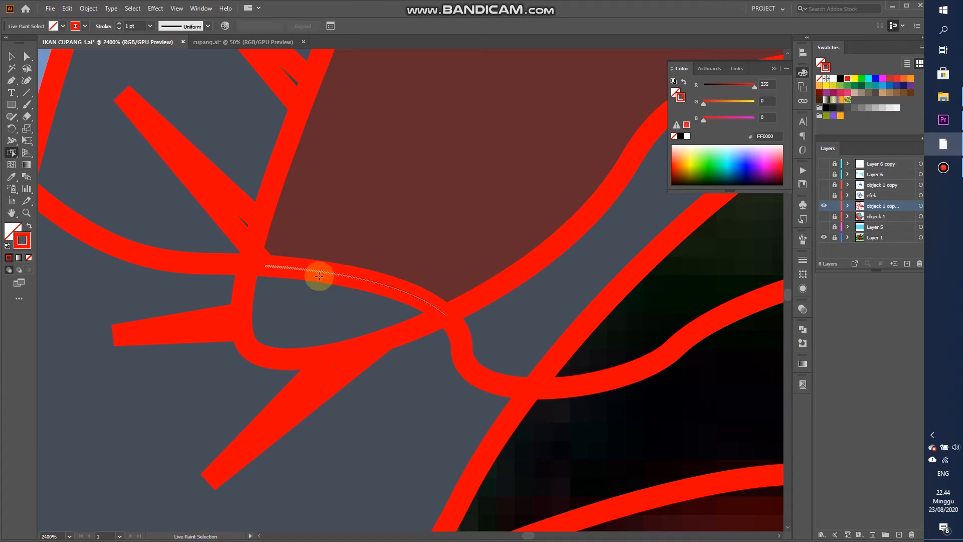
{"action": "key", "text": "Delete"}
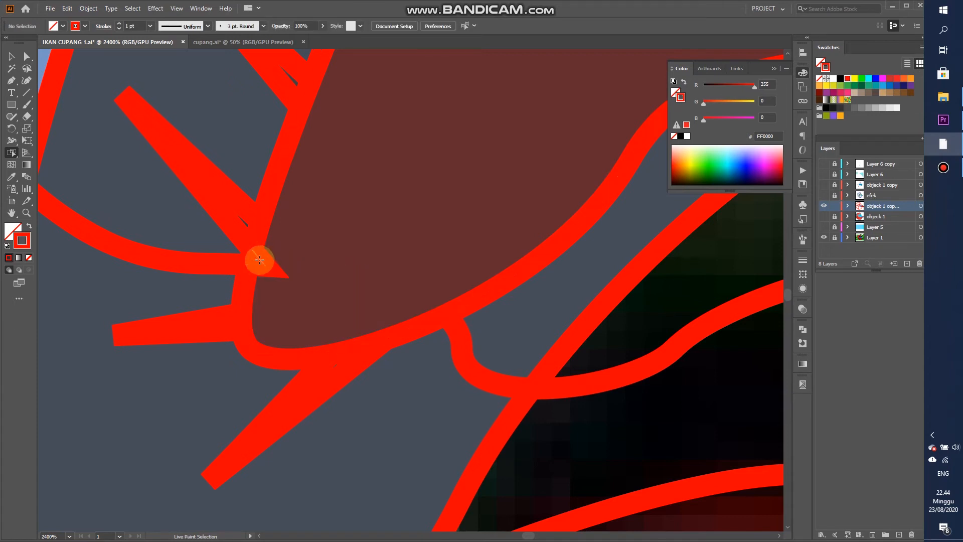
{"action": "left_click", "coordinate": [259, 260]}
{"action": "key", "text": "Delete"}
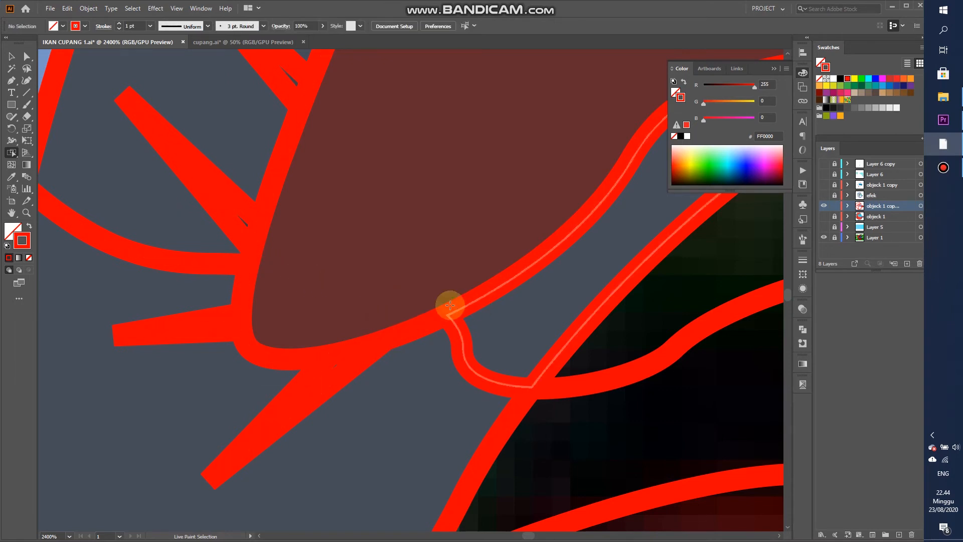
Step: Delete the short curved segment crossing the grey-blue strip between the maroon area and the pectoral fin's outer edge
{"action": "scroll", "coordinate": [314, 300], "scroll_direction": "down", "scroll_amount": 3}
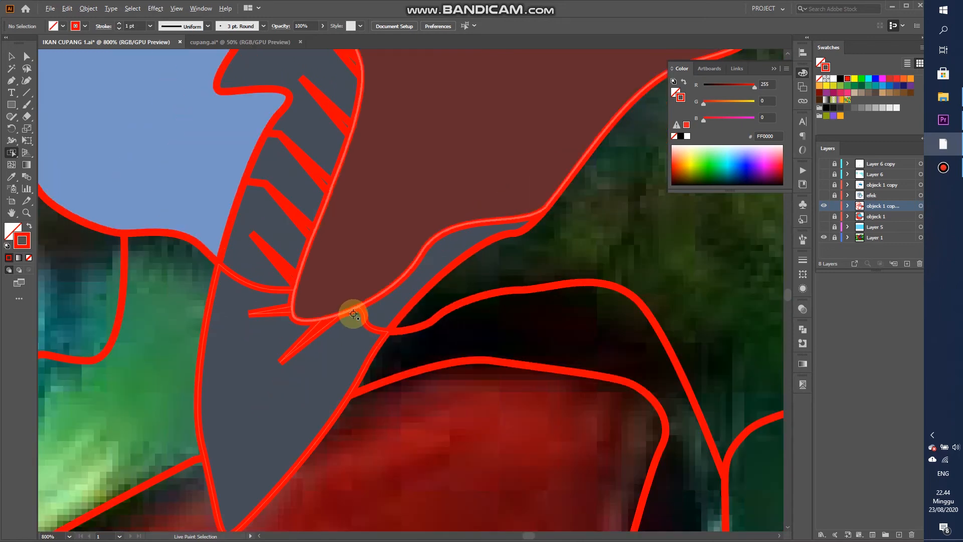
{"action": "scroll", "coordinate": [356, 314], "scroll_direction": "down", "scroll_amount": 2}
{"action": "scroll", "coordinate": [350, 308], "scroll_direction": "up", "scroll_amount": 4}
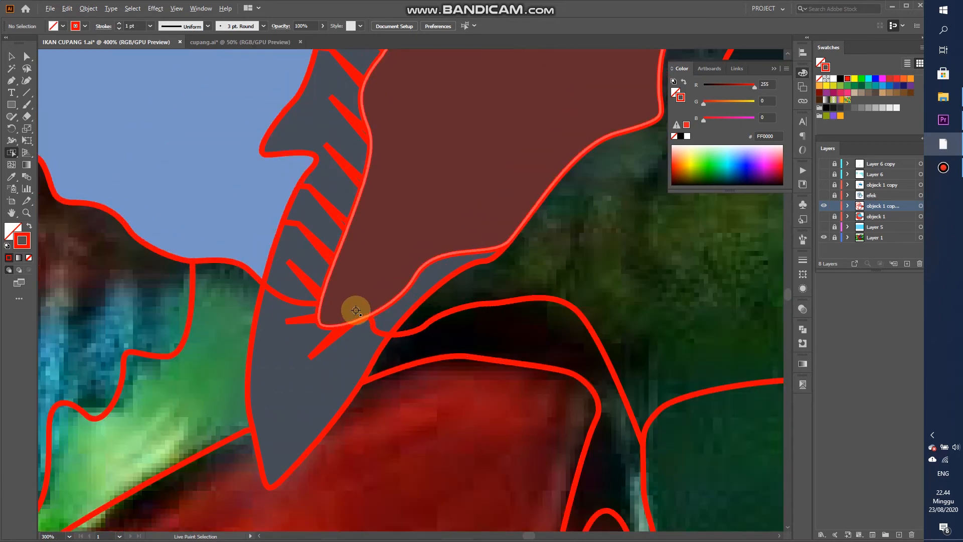
{"action": "left_click", "coordinate": [390, 335]}
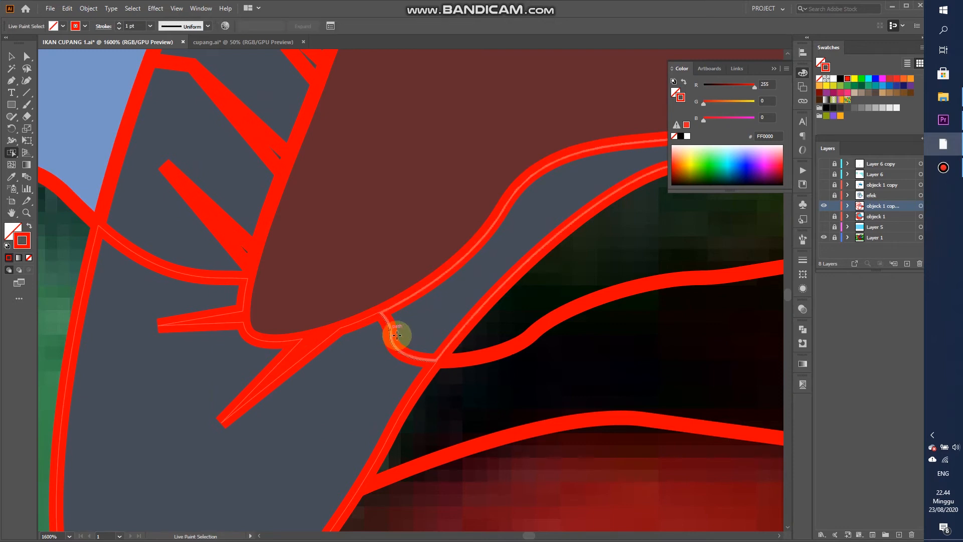
{"action": "key", "text": "Delete"}
{"action": "scroll", "coordinate": [273, 356], "scroll_direction": "down", "scroll_amount": 9}
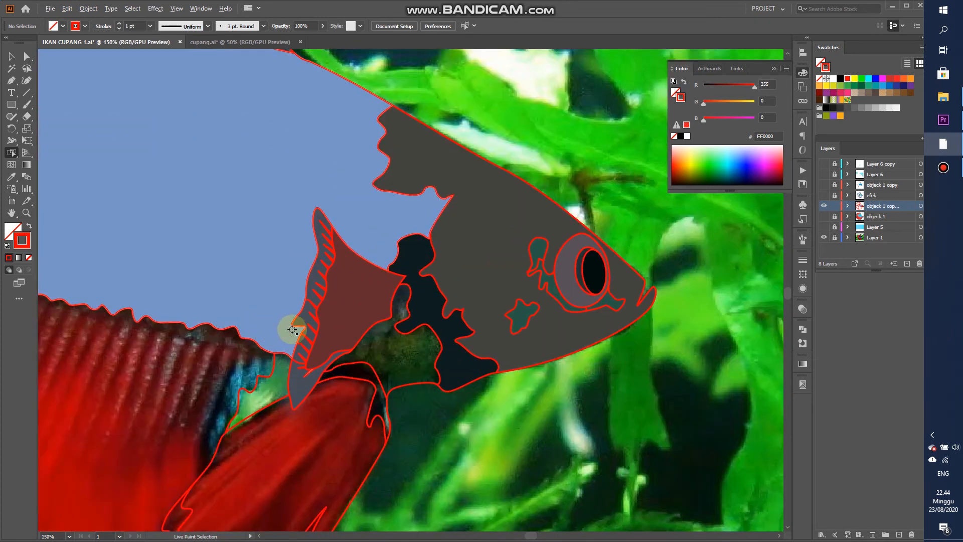
Step: With Live Paint Bucket, fill the area between pectoral fin and gill patch with sampled #243010 and the dark strip beneath with #100003
{"action": "scroll", "coordinate": [313, 323], "scroll_direction": "up", "scroll_amount": 1}
{"action": "scroll", "coordinate": [317, 321], "scroll_direction": "up", "scroll_amount": 1}
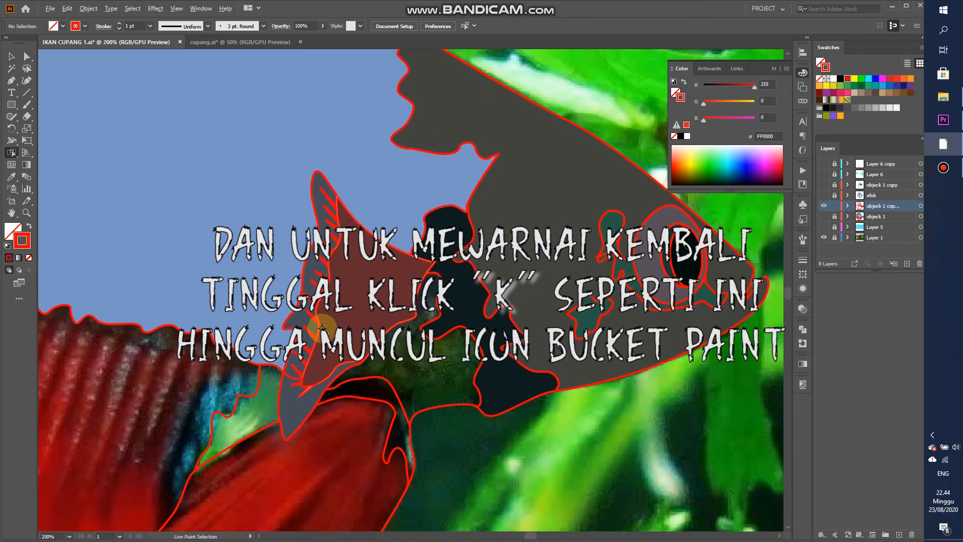
{"action": "scroll", "coordinate": [316, 321], "scroll_direction": "down", "scroll_amount": 1}
{"action": "scroll", "coordinate": [317, 343], "scroll_direction": "up", "scroll_amount": 3}
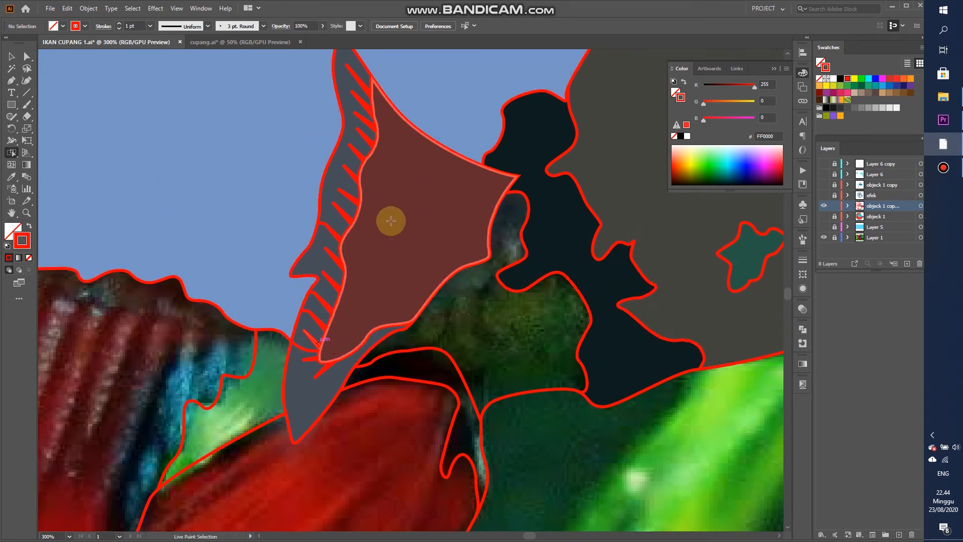
{"action": "key", "text": "k"}
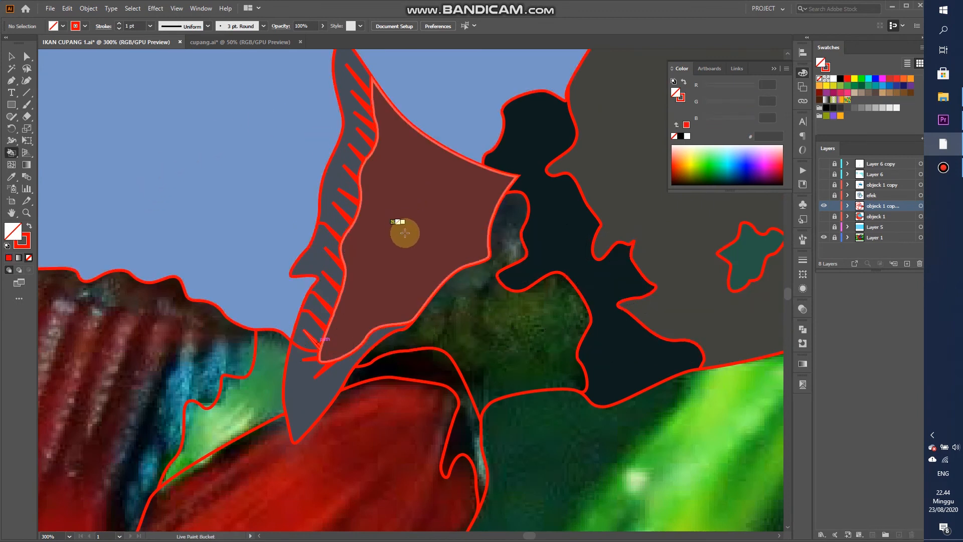
{"action": "left_click", "coordinate": [478, 319], "text": "alt"}
{"action": "left_click", "coordinate": [477, 319]}
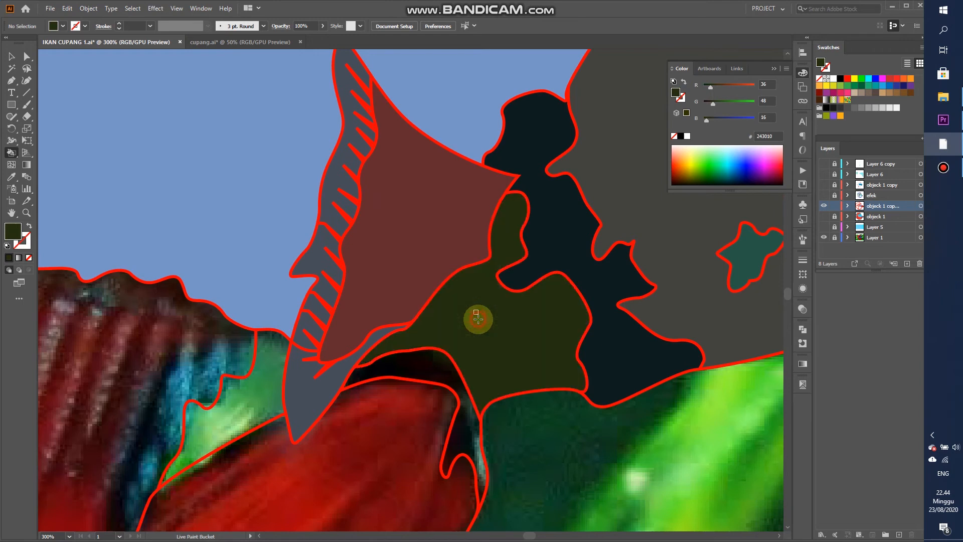
{"action": "left_click", "coordinate": [423, 371], "text": "alt"}
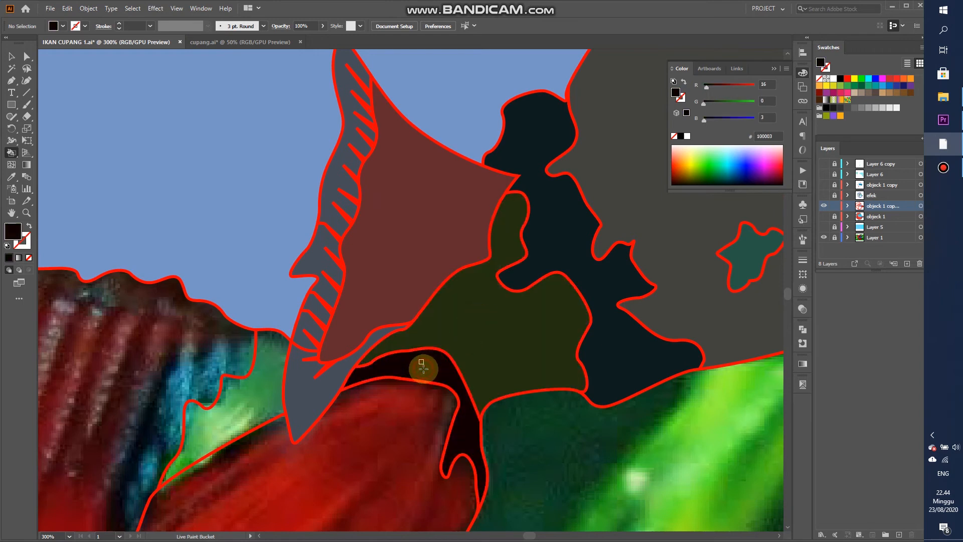
Step: Fill the long ventral fin below the pectoral fin with sampled red #9A0308
{"action": "scroll", "coordinate": [294, 415], "scroll_direction": "down", "scroll_amount": 5}
{"action": "scroll", "coordinate": [293, 415], "scroll_direction": "up", "scroll_amount": 3}
{"action": "left_click", "coordinate": [296, 415], "text": "alt"}
{"action": "left_click", "coordinate": [322, 400]}
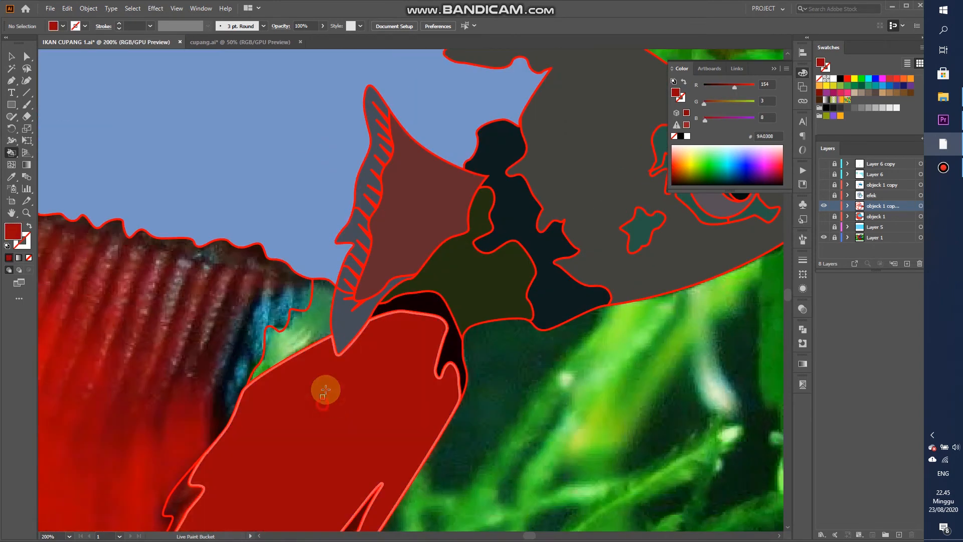
Step: Try to fill the blue patch at the front of the large anal fin with sampled teal #0B5760
{"action": "left_click", "coordinate": [305, 329], "text": "alt"}
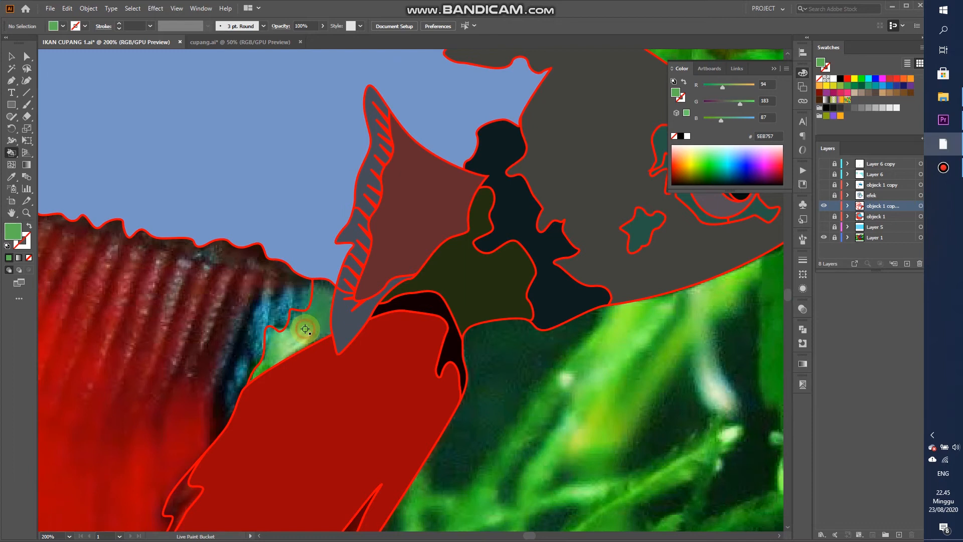
{"action": "left_click", "coordinate": [271, 309], "text": "alt"}
{"action": "left_click", "coordinate": [271, 308]}
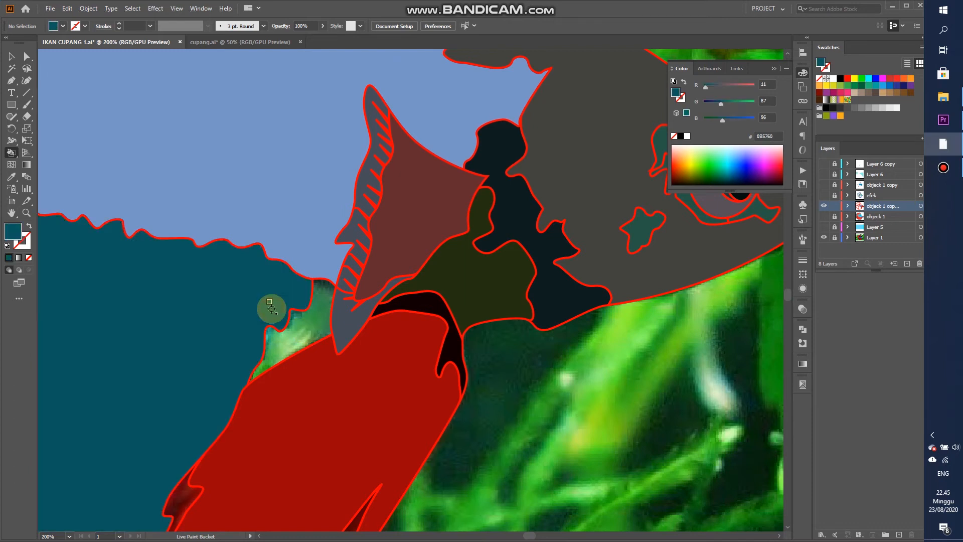
Step: Undo the teal fill and fill the large anal fin with red #990002 sampled from the photo
{"action": "scroll", "coordinate": [270, 310], "scroll_direction": "down", "scroll_amount": 6}
{"action": "scroll", "coordinate": [234, 325], "scroll_direction": "up", "scroll_amount": 3}
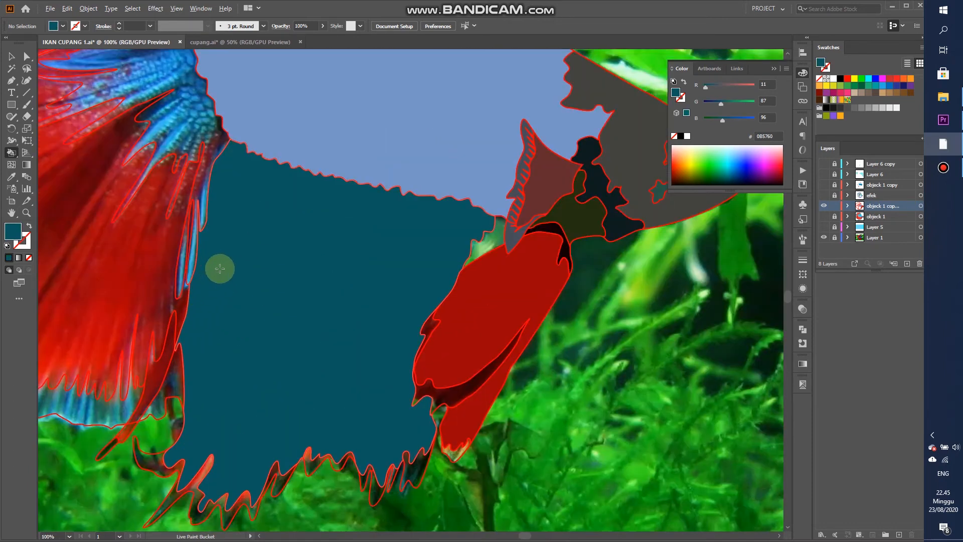
{"action": "key", "text": "ctrl+z"}
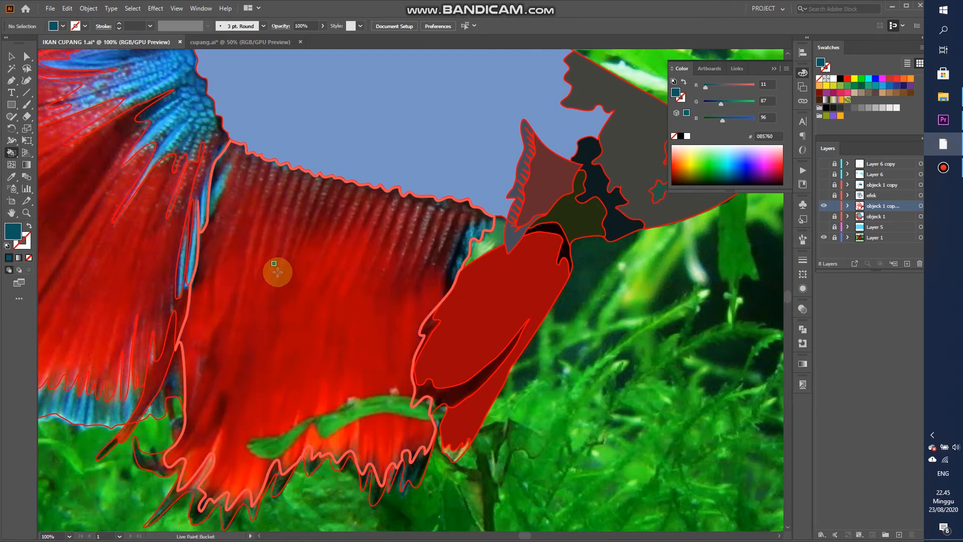
{"action": "left_click", "coordinate": [284, 290]}
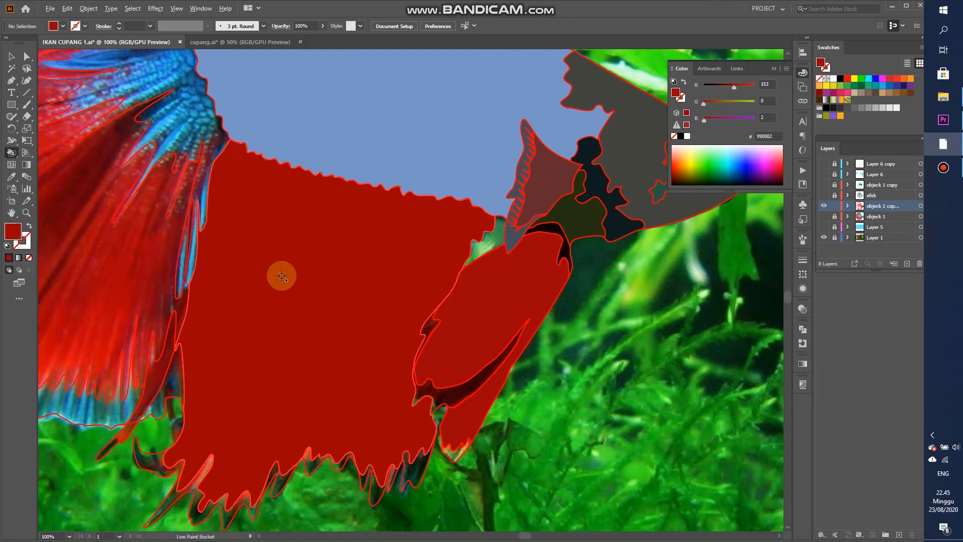
Step: Try filling the lower half of the tail with sampled dark red #6D0303 and its outer fringe with green #34681D
{"action": "scroll", "coordinate": [261, 268], "scroll_direction": "down", "scroll_amount": 3}
{"action": "scroll", "coordinate": [241, 265], "scroll_direction": "up", "scroll_amount": 2}
{"action": "left_click", "coordinate": [242, 265], "text": "alt"}
{"action": "left_click", "coordinate": [241, 265]}
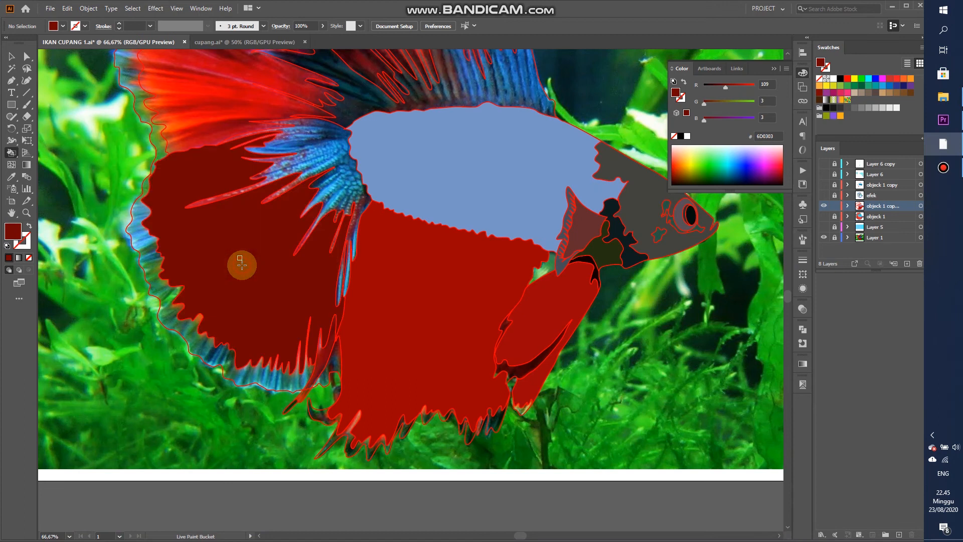
{"action": "left_click", "coordinate": [193, 330], "text": "alt"}
{"action": "left_click", "coordinate": [192, 330]}
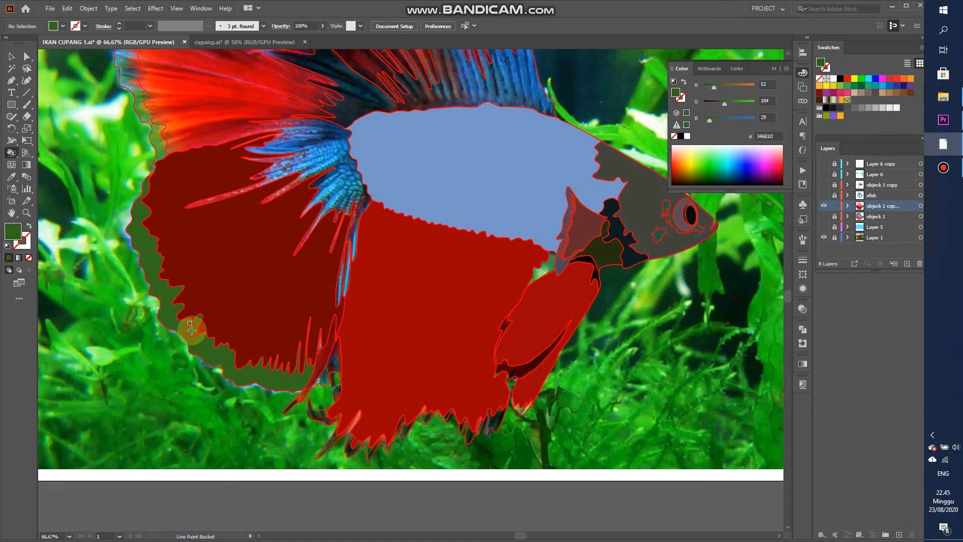
Step: Try filling the upper fins with sampled red #D41E35, their outer fringe with #70923F and the dark base streaks with white #FFFFFF
{"action": "scroll", "coordinate": [192, 330], "scroll_direction": "down", "scroll_amount": 4}
{"action": "scroll", "coordinate": [186, 243], "scroll_direction": "up", "scroll_amount": 1}
{"action": "left_click", "coordinate": [161, 211], "text": "alt"}
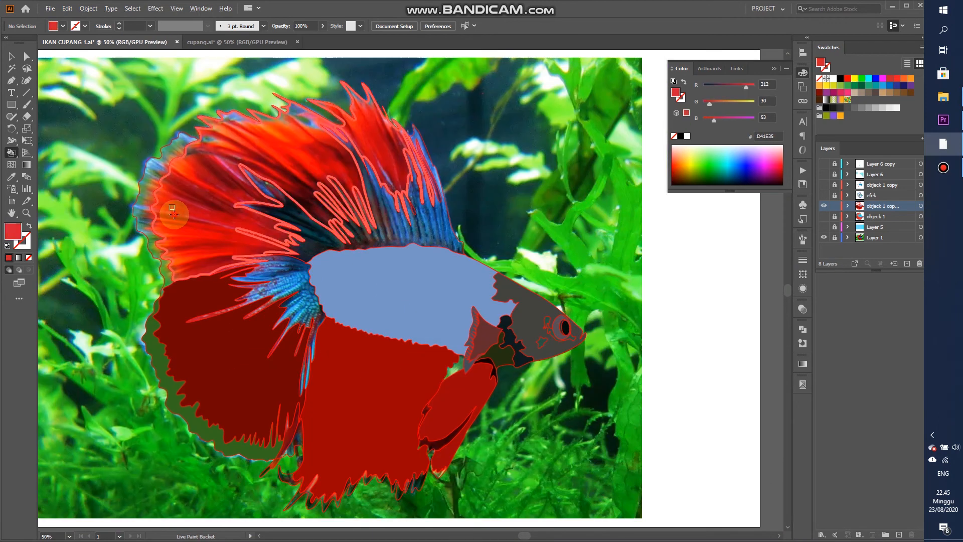
{"action": "left_click", "coordinate": [167, 210]}
{"action": "left_click", "coordinate": [147, 181], "text": "alt"}
{"action": "left_click", "coordinate": [149, 183]}
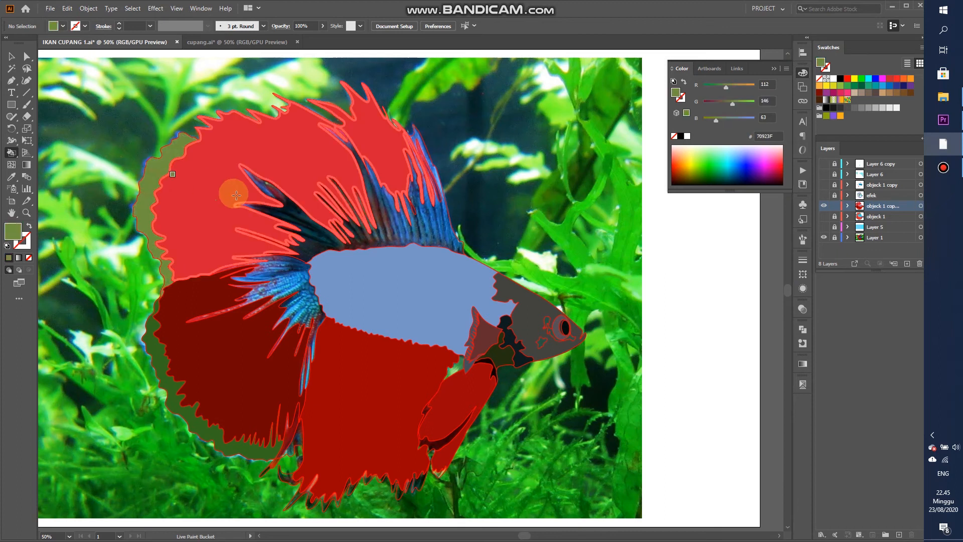
{"action": "left_click", "coordinate": [298, 219], "text": "alt"}
{"action": "left_click", "coordinate": [297, 218]}
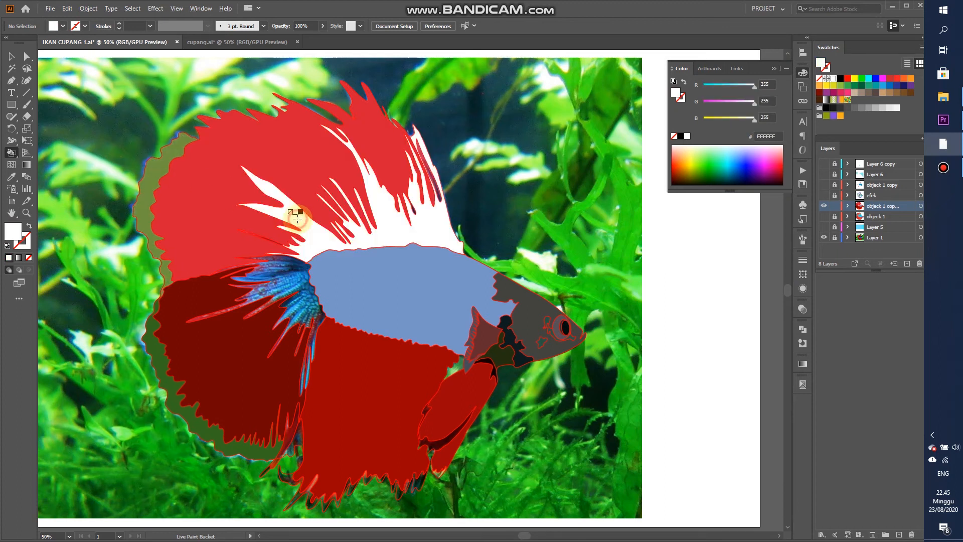
Step: Undo the last five fills on the tail and upper fins
{"action": "key", "text": "ctrl+z"}
{"action": "key", "text": "ctrl+z"}
{"action": "key", "text": "ctrl+z"}
{"action": "key", "text": "ctrl+z"}
{"action": "key", "text": "ctrl+z"}
Step: Fill the dark streaked base of the dorsal fin with sampled #1C2725 and the tail's blue base with #167AC5
{"action": "left_click", "coordinate": [312, 239], "text": "alt"}
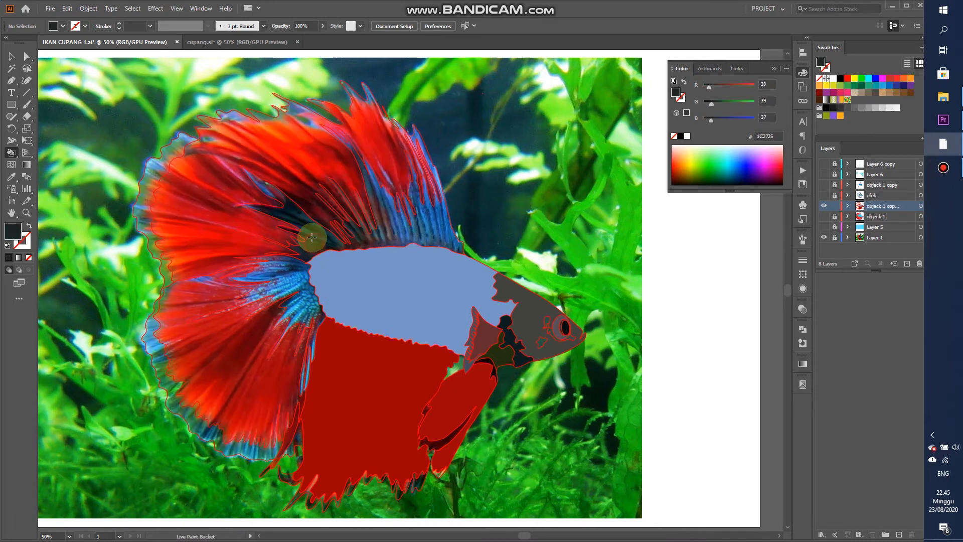
{"action": "left_click", "coordinate": [312, 237]}
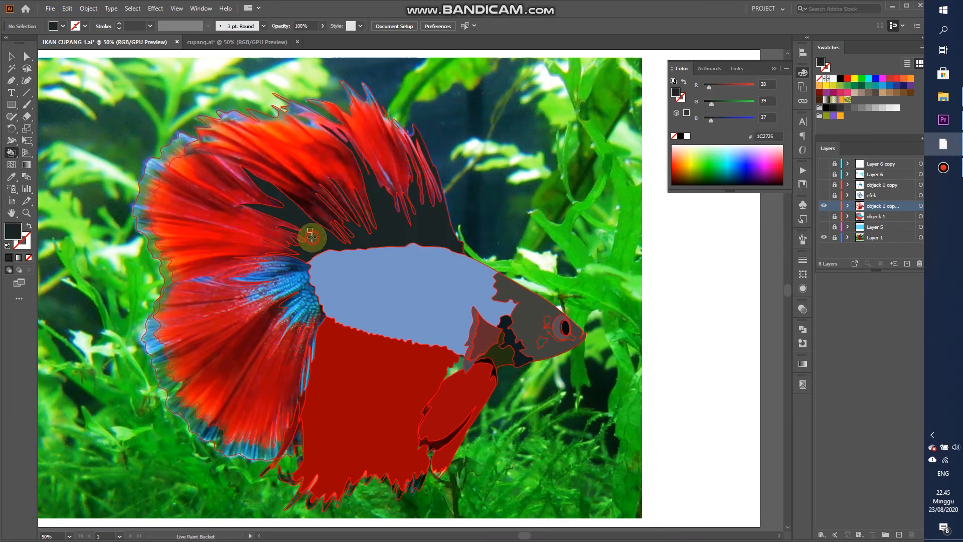
{"action": "left_click", "coordinate": [282, 279], "text": "alt"}
{"action": "left_click", "coordinate": [226, 284]}
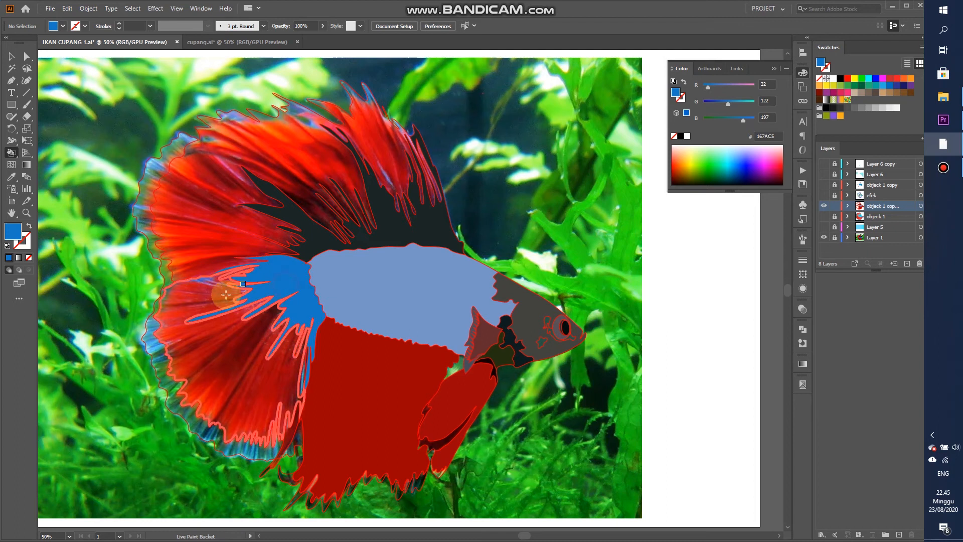
Step: Fill the lower half of the tail with crimson #AC253B sampled from the photo, undoing a mistaken blue fill
{"action": "scroll", "coordinate": [213, 296], "scroll_direction": "up", "scroll_amount": 2}
{"action": "scroll", "coordinate": [213, 296], "scroll_direction": "up", "scroll_amount": 1}
{"action": "left_click", "coordinate": [214, 296]}
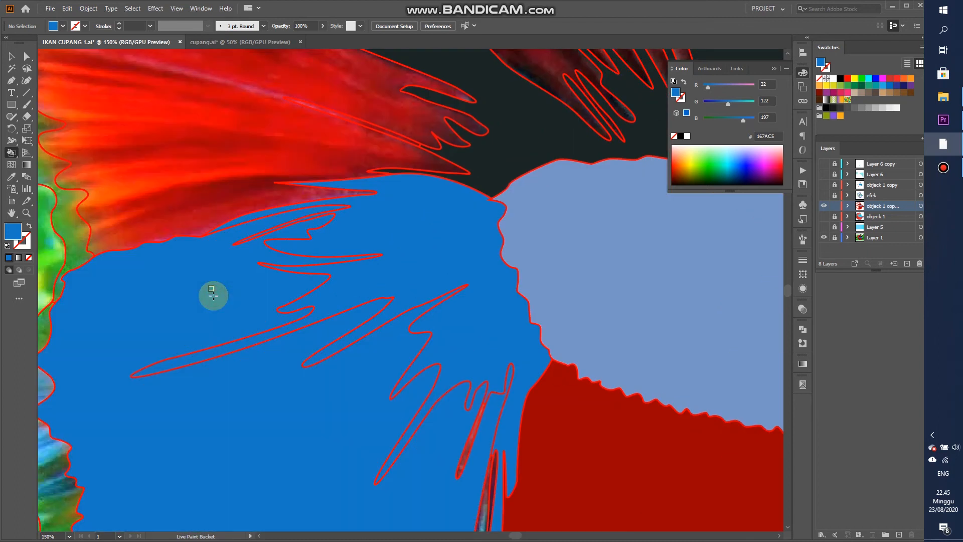
{"action": "key", "text": "ctrl+z"}
{"action": "left_click", "coordinate": [213, 296], "text": "alt"}
{"action": "left_click", "coordinate": [213, 296]}
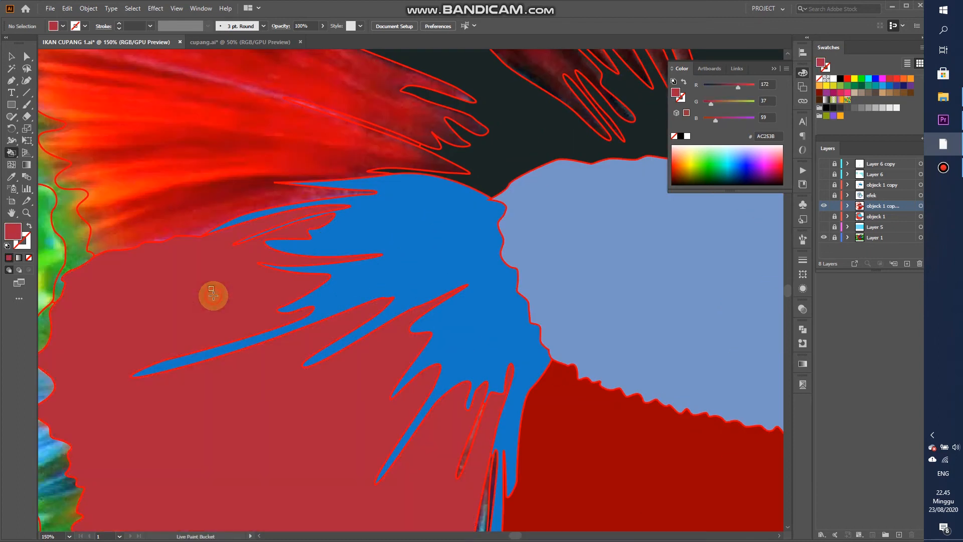
Step: Fill the narrow blue streak between the tail and the anal fin with sampled light blue #4897B5
{"action": "scroll", "coordinate": [288, 318], "scroll_direction": "down", "scroll_amount": 2}
{"action": "scroll", "coordinate": [327, 378], "scroll_direction": "up", "scroll_amount": 4}
{"action": "left_click", "coordinate": [355, 332], "text": "alt"}
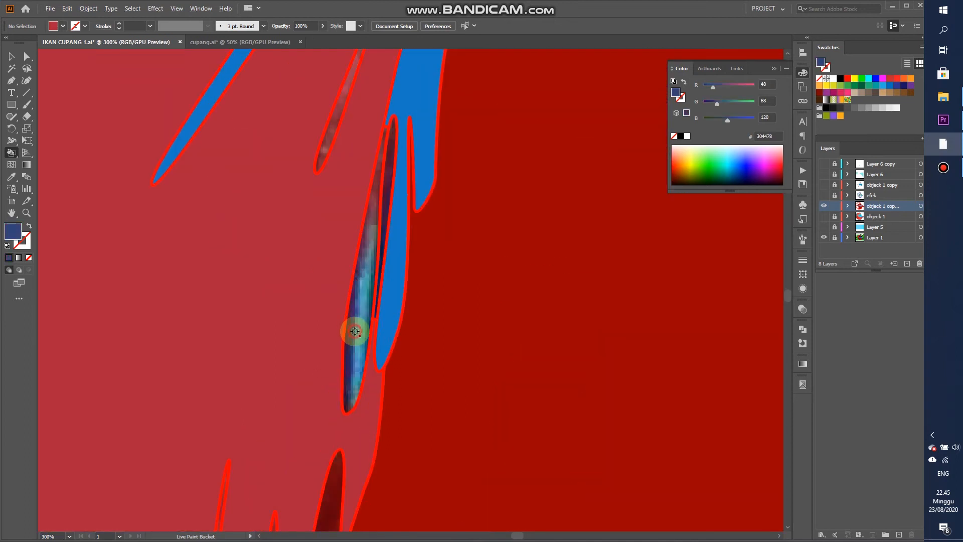
{"action": "left_click", "coordinate": [358, 330], "text": "alt"}
{"action": "left_click", "coordinate": [357, 329]}
{"action": "scroll", "coordinate": [358, 323], "scroll_direction": "down", "scroll_amount": 3}
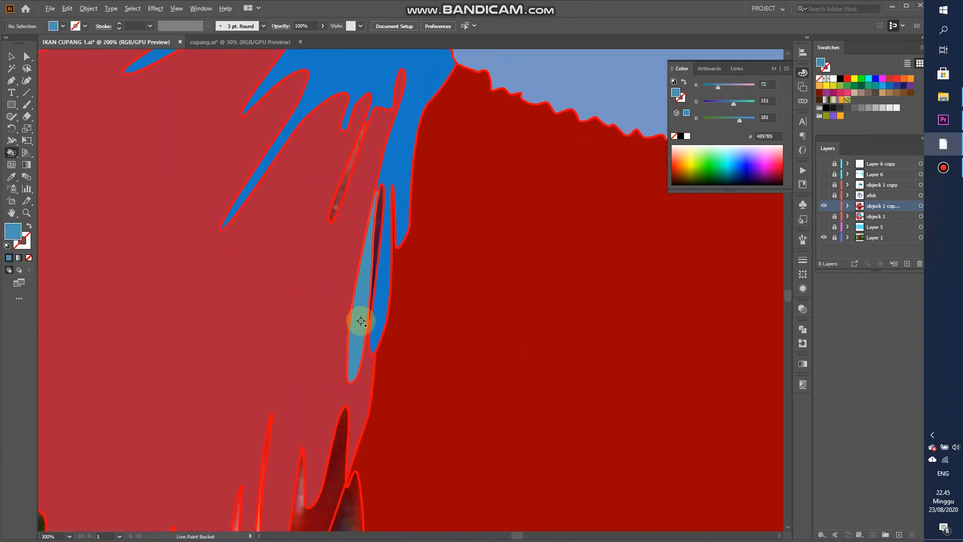
Step: Fill the thin unpainted streak below the tail's blue base with blue #167AC5 sampled from that base
{"action": "scroll", "coordinate": [366, 228], "scroll_direction": "up", "scroll_amount": 3}
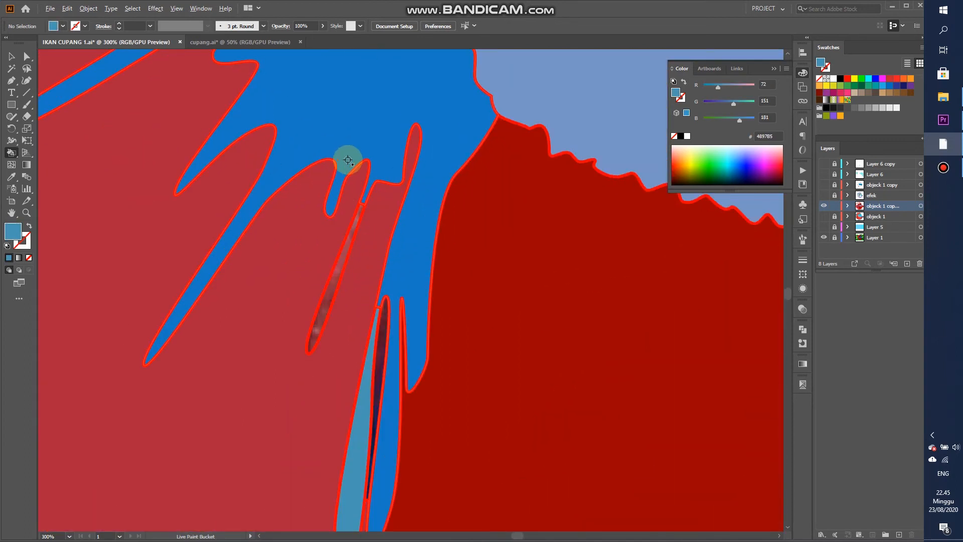
{"action": "left_click", "coordinate": [344, 254], "text": "alt"}
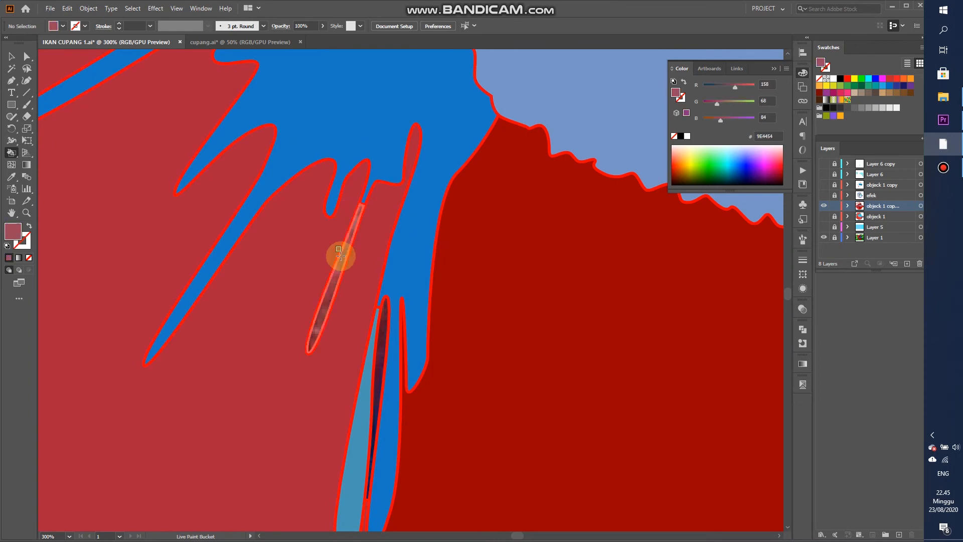
{"action": "left_click", "coordinate": [346, 157], "text": "alt"}
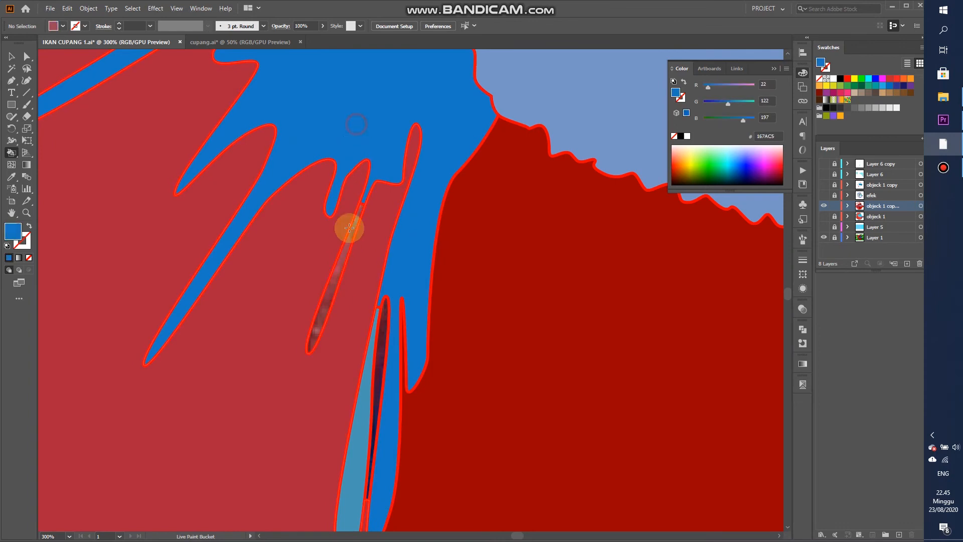
{"action": "left_click", "coordinate": [341, 258]}
Step: Fill the narrow dark streak between the light blue and blue streaks beside the anal fin with sampled #501228
{"action": "scroll", "coordinate": [371, 300], "scroll_direction": "down", "scroll_amount": 2}
{"action": "scroll", "coordinate": [385, 355], "scroll_direction": "up", "scroll_amount": 3}
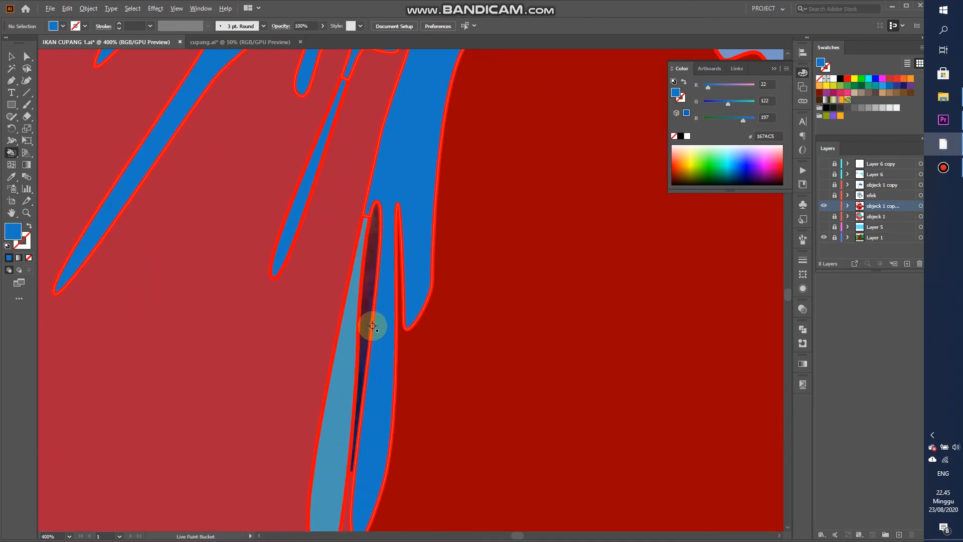
{"action": "left_click", "coordinate": [372, 262], "text": "alt"}
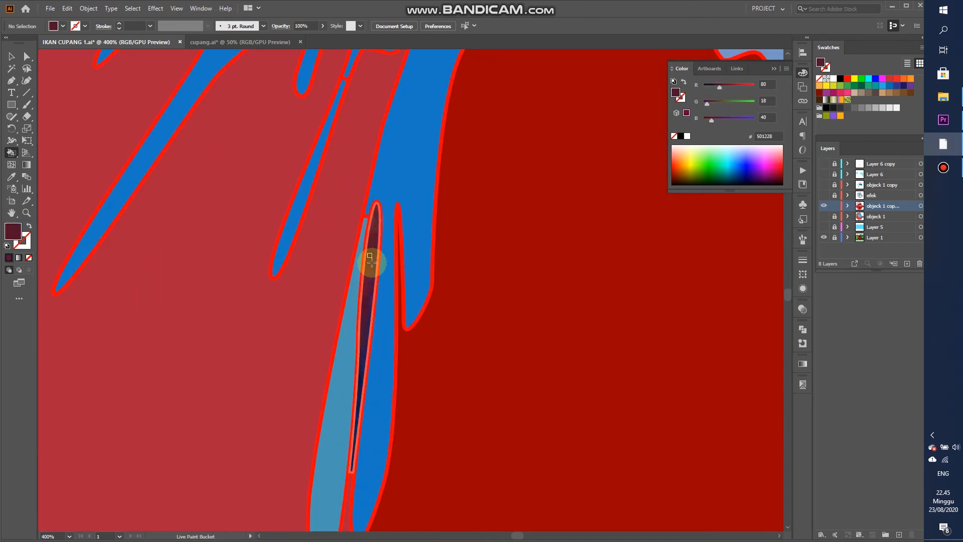
{"action": "left_click", "coordinate": [371, 262]}
Step: Fill the long dark red ray between the tail and the anal fin, including its lower section, with sampled #80050C
{"action": "scroll", "coordinate": [370, 271], "scroll_direction": "down", "scroll_amount": 2}
{"action": "scroll", "coordinate": [365, 321], "scroll_direction": "up", "scroll_amount": 2}
{"action": "scroll", "coordinate": [363, 341], "scroll_direction": "down", "scroll_amount": 2}
{"action": "scroll", "coordinate": [357, 381], "scroll_direction": "up", "scroll_amount": 2}
{"action": "left_click", "coordinate": [352, 453], "text": "alt"}
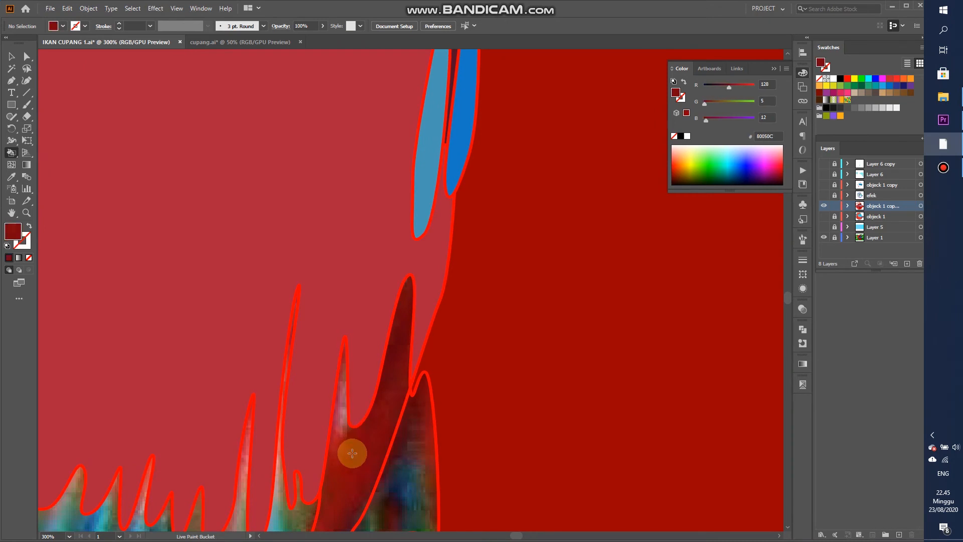
{"action": "left_click", "coordinate": [352, 453]}
{"action": "scroll", "coordinate": [351, 449], "scroll_direction": "down", "scroll_amount": 3}
{"action": "scroll", "coordinate": [341, 437], "scroll_direction": "up", "scroll_amount": 4}
{"action": "left_click", "coordinate": [329, 429]}
{"action": "scroll", "coordinate": [326, 431], "scroll_direction": "down", "scroll_amount": 2}
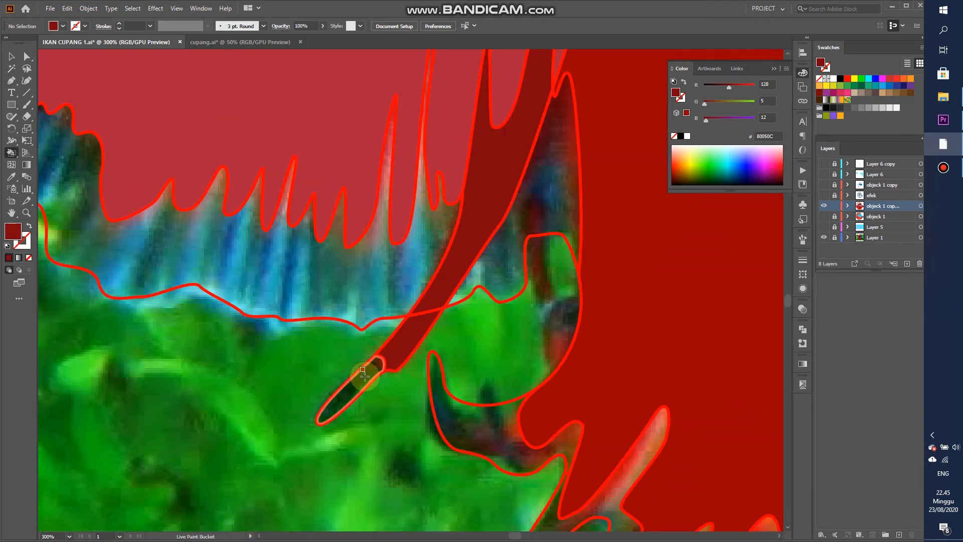
Step: Fill the tip of the dark red ray and the rear part of the anal fin's ragged lower edge with sampled #16290B
{"action": "left_click", "coordinate": [364, 375]}
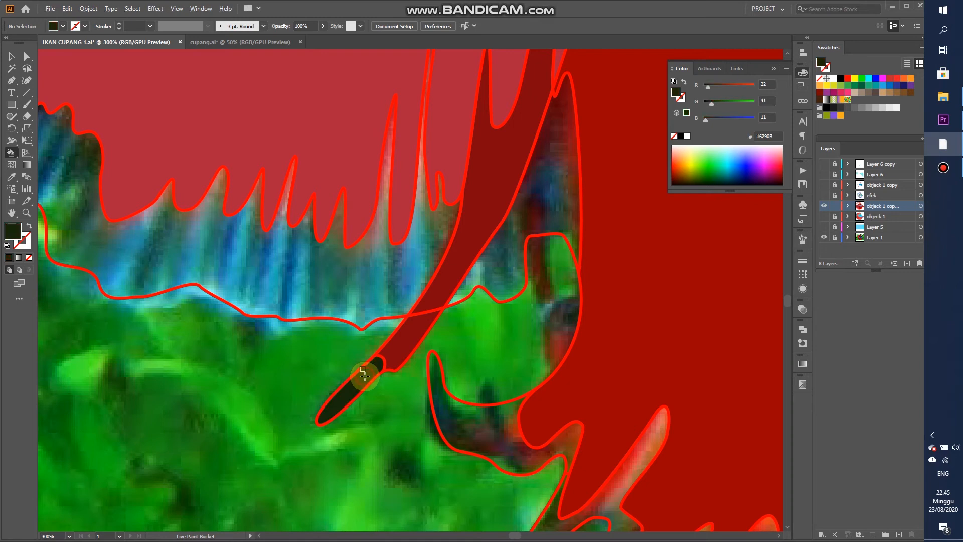
{"action": "scroll", "coordinate": [364, 376], "scroll_direction": "down", "scroll_amount": 2}
{"action": "scroll", "coordinate": [397, 376], "scroll_direction": "up", "scroll_amount": 2}
{"action": "left_click", "coordinate": [401, 374]}
{"action": "scroll", "coordinate": [401, 375], "scroll_direction": "down", "scroll_amount": 3}
{"action": "scroll", "coordinate": [430, 426], "scroll_direction": "up", "scroll_amount": 3}
{"action": "left_click", "coordinate": [399, 340]}
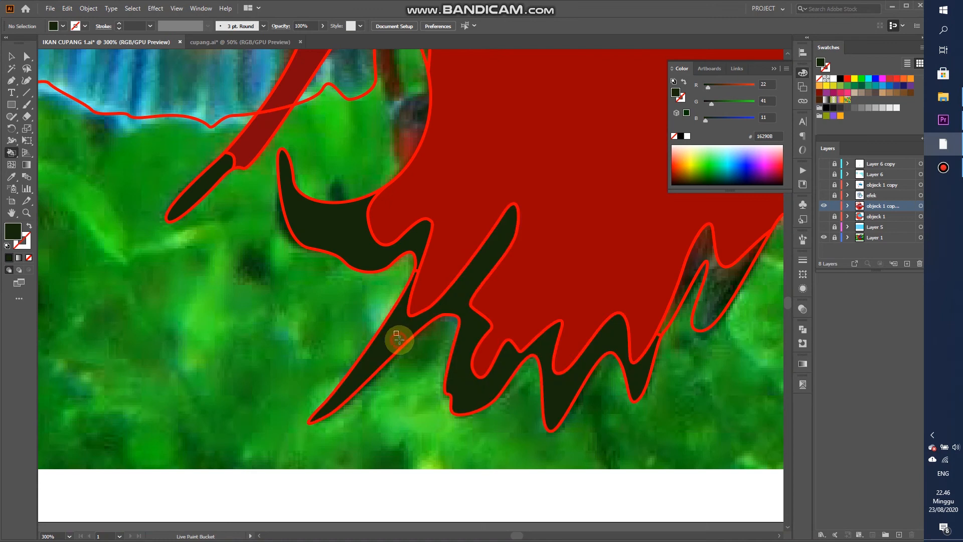
Step: Fill the rest of the anal fin's ragged lower edge and the pelvic fin's tip with the same dark green #16290B
{"action": "scroll", "coordinate": [449, 358], "scroll_direction": "down", "scroll_amount": 4}
{"action": "scroll", "coordinate": [548, 331], "scroll_direction": "up", "scroll_amount": 3}
{"action": "left_click", "coordinate": [434, 367]}
{"action": "left_click", "coordinate": [484, 333]}
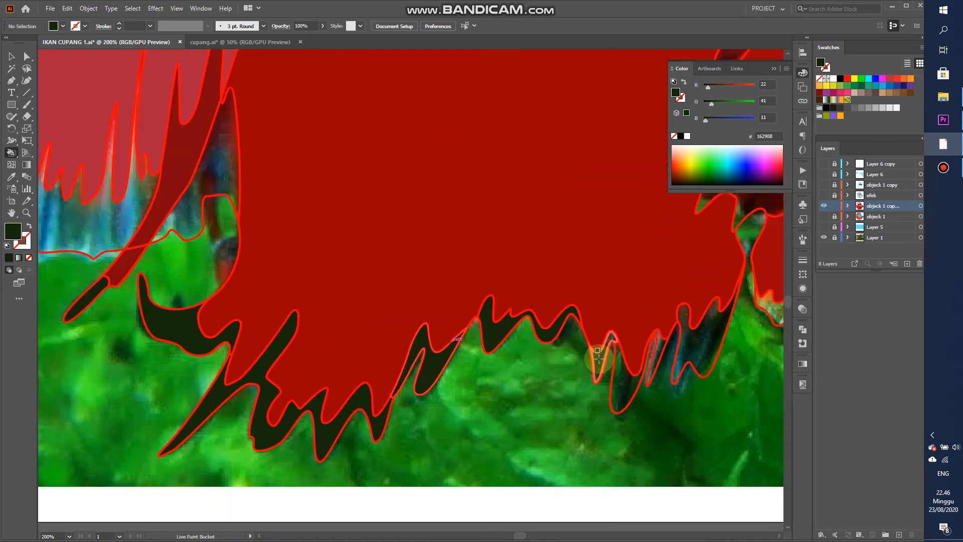
{"action": "left_click", "coordinate": [619, 374]}
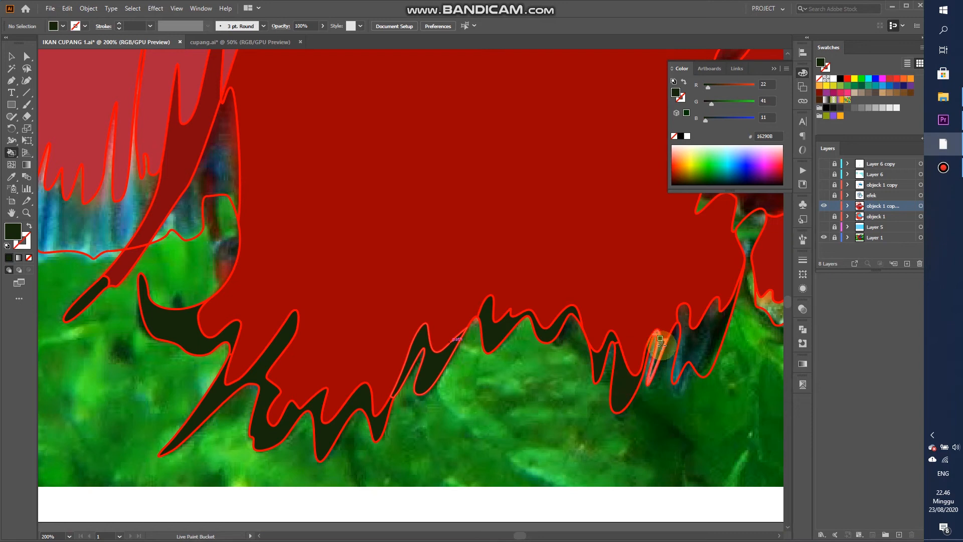
{"action": "left_click", "coordinate": [695, 337]}
{"action": "scroll", "coordinate": [690, 336], "scroll_direction": "down", "scroll_amount": 4}
{"action": "scroll", "coordinate": [714, 323], "scroll_direction": "up", "scroll_amount": 4}
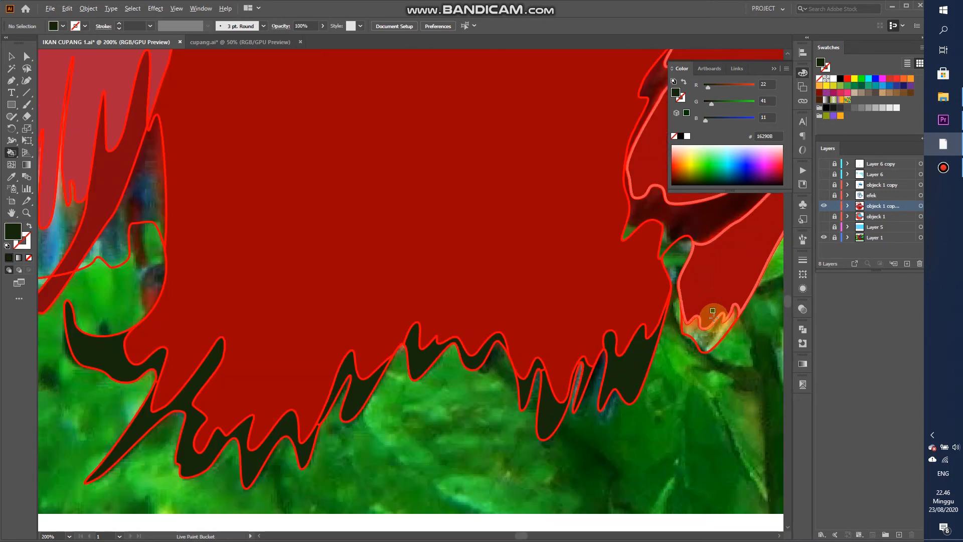
{"action": "left_click", "coordinate": [707, 332]}
Step: Fill the dark markings on the pelvic fin with #3A0209 sampled from the photo
{"action": "scroll", "coordinate": [619, 314], "scroll_direction": "down", "scroll_amount": 4}
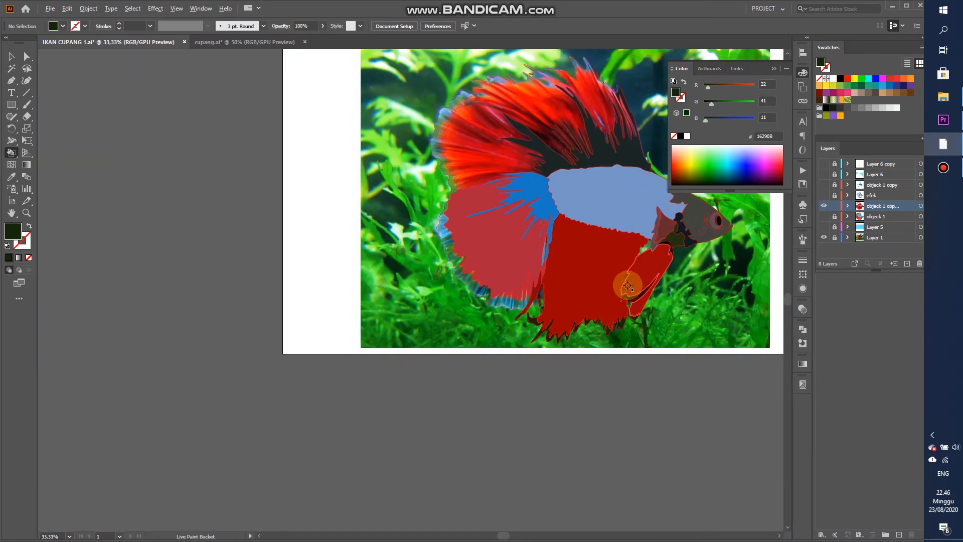
{"action": "scroll", "coordinate": [632, 301], "scroll_direction": "up", "scroll_amount": 3}
{"action": "left_click", "coordinate": [642, 333], "text": "alt"}
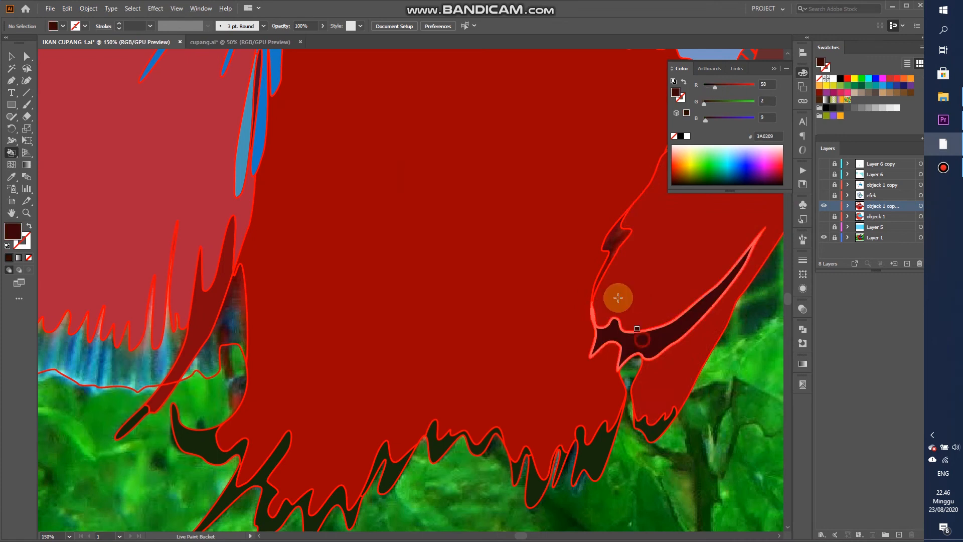
Step: Fill the tail's lower fringe and the sliver beside the dark red ray with sampled teal #256065
{"action": "scroll", "coordinate": [368, 305], "scroll_direction": "down", "scroll_amount": 4}
{"action": "scroll", "coordinate": [308, 318], "scroll_direction": "up", "scroll_amount": 4}
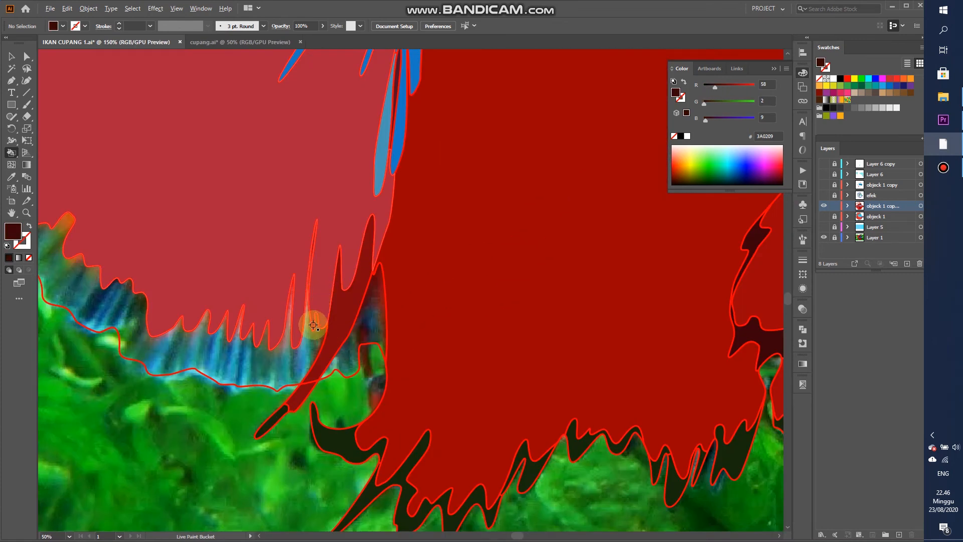
{"action": "left_click", "coordinate": [289, 359], "text": "alt"}
{"action": "left_click", "coordinate": [289, 362]}
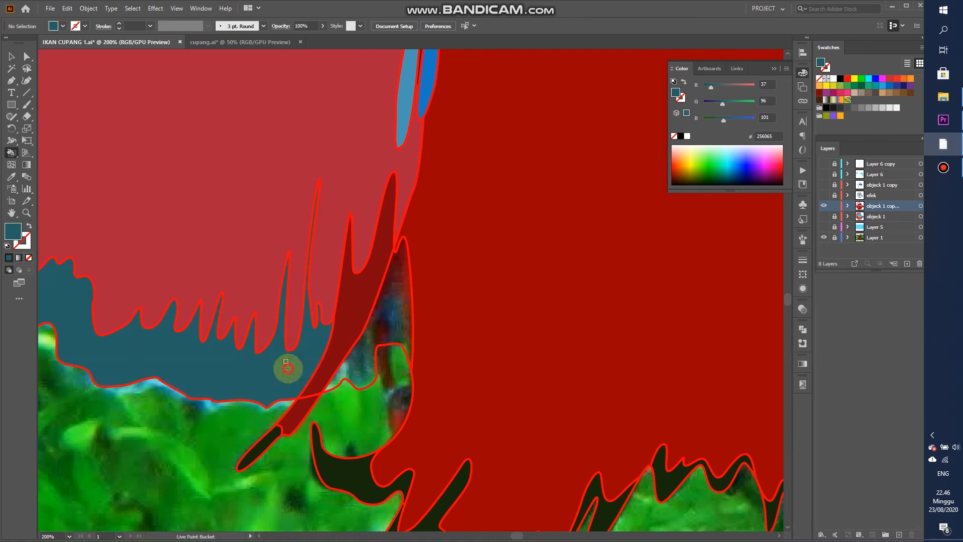
{"action": "left_click", "coordinate": [393, 315]}
{"action": "scroll", "coordinate": [393, 315], "scroll_direction": "down", "scroll_amount": 6}
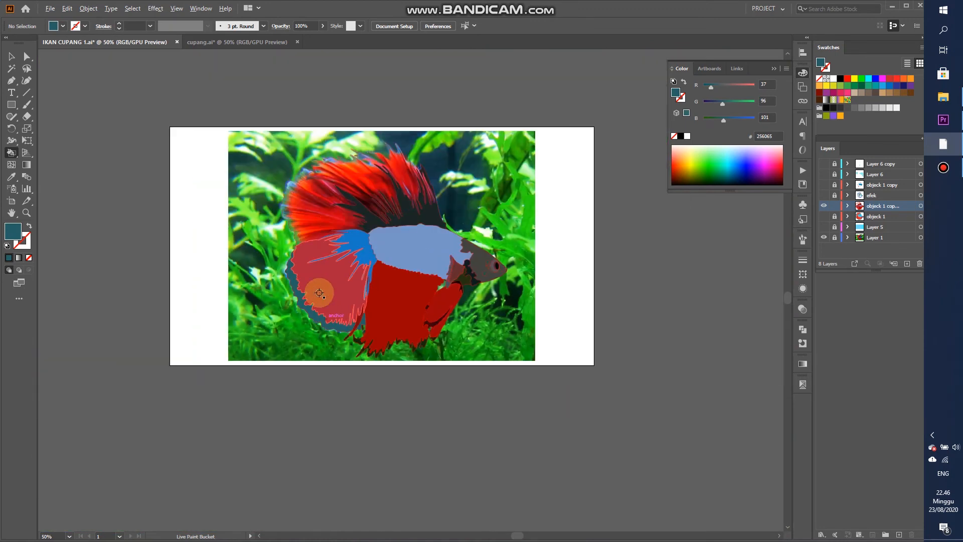
Step: Fill the fringe along the upper half of the tail with the same teal #256065
{"action": "scroll", "coordinate": [243, 149], "scroll_direction": "up", "scroll_amount": 2}
{"action": "scroll", "coordinate": [244, 149], "scroll_direction": "up", "scroll_amount": 3}
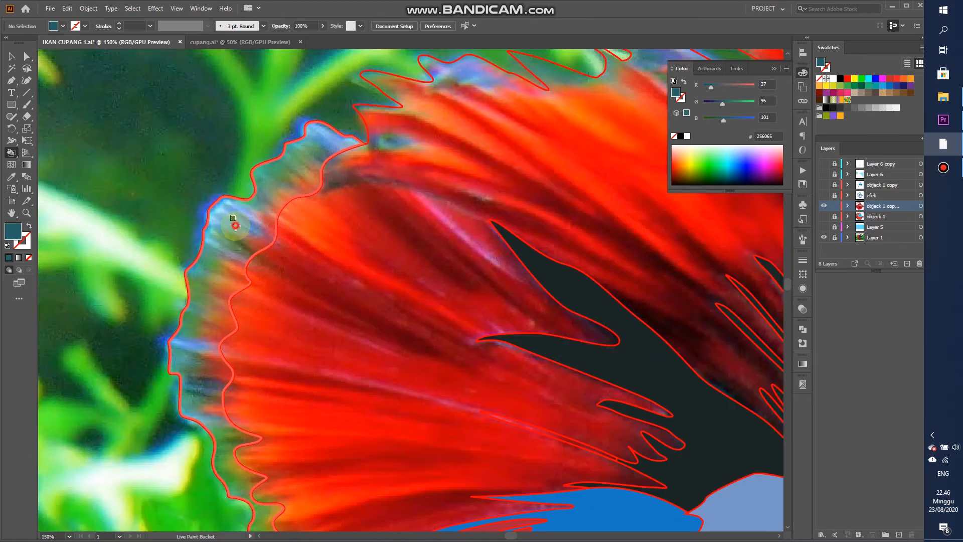
{"action": "left_click", "coordinate": [237, 224]}
{"action": "scroll", "coordinate": [288, 166], "scroll_direction": "down", "scroll_amount": 5}
{"action": "scroll", "coordinate": [287, 166], "scroll_direction": "up", "scroll_amount": 4}
Step: Fill the upper tail and dorsal fin area with bright red #FF0C07 sampled from the photo
{"action": "scroll", "coordinate": [336, 245], "scroll_direction": "down", "scroll_amount": 3}
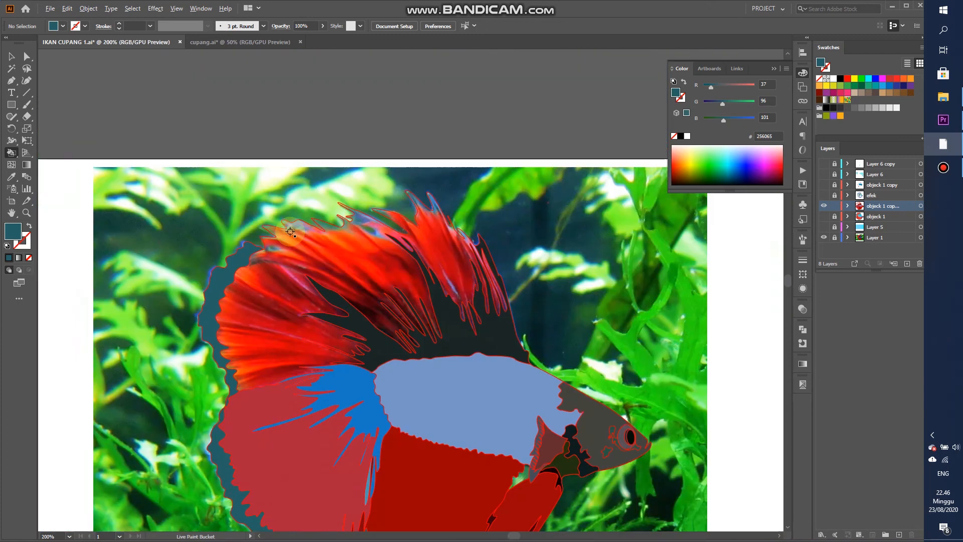
{"action": "left_click", "coordinate": [341, 251], "text": "alt"}
{"action": "left_click", "coordinate": [341, 252]}
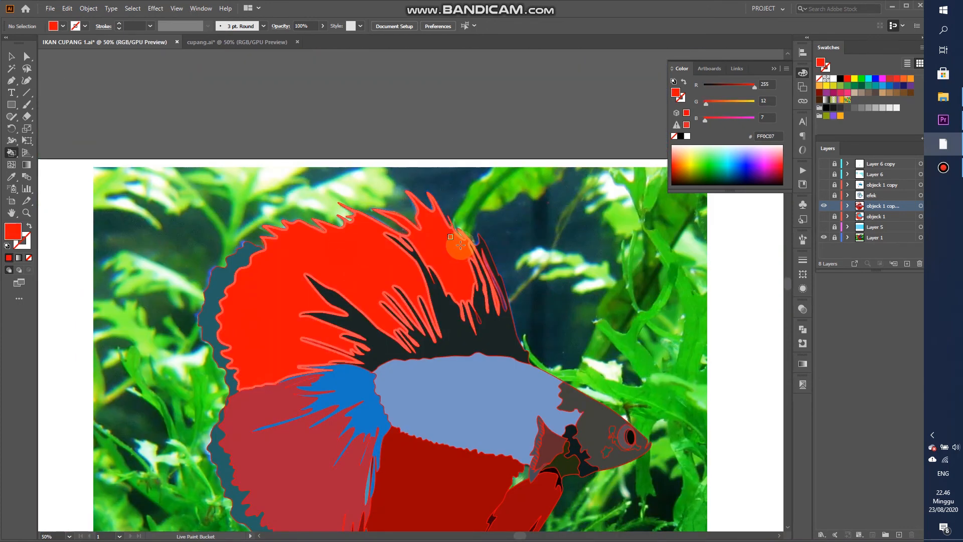
{"action": "scroll", "coordinate": [500, 292], "scroll_direction": "up", "scroll_amount": 3}
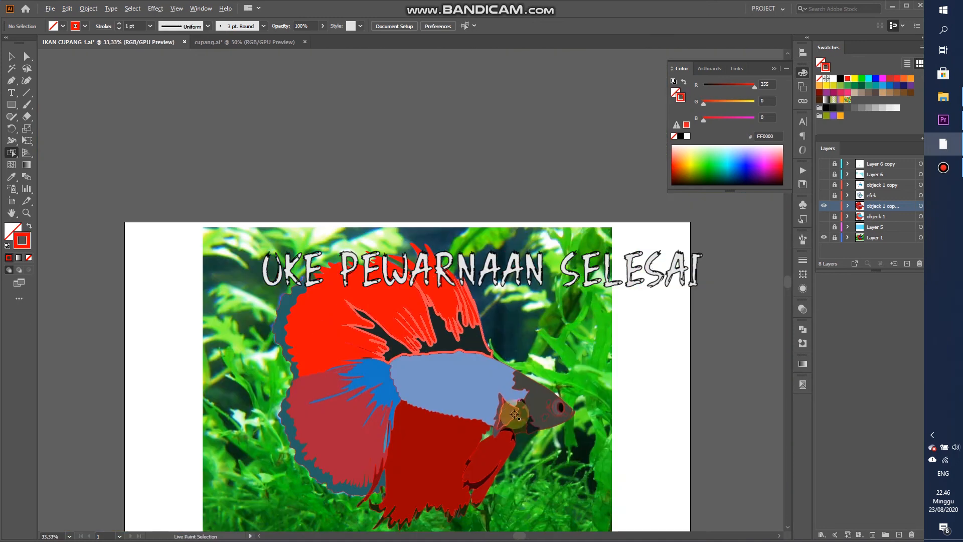
{"action": "scroll", "coordinate": [547, 404], "scroll_direction": "up", "scroll_amount": 2}
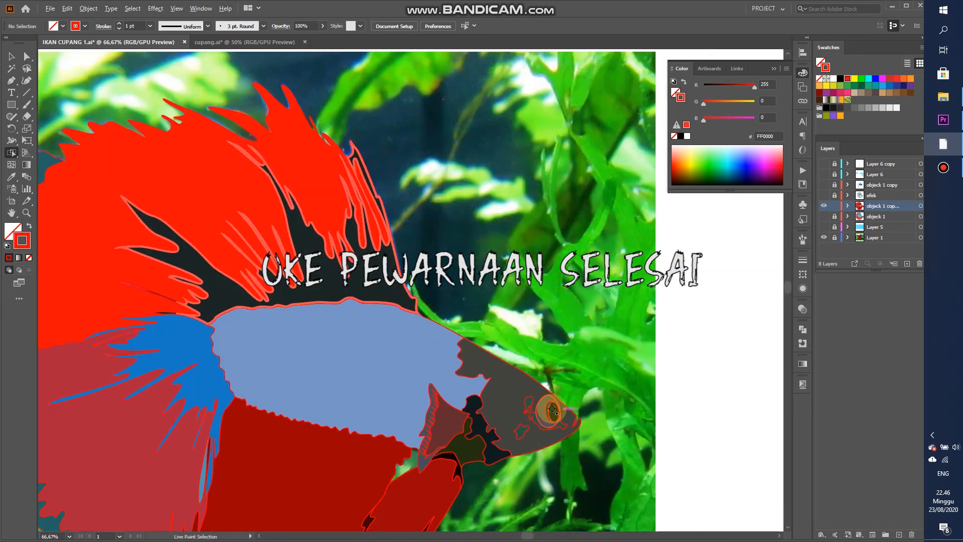
{"action": "scroll", "coordinate": [521, 401], "scroll_direction": "down", "scroll_amount": 3}
{"action": "scroll", "coordinate": [456, 400], "scroll_direction": "down", "scroll_amount": 3}
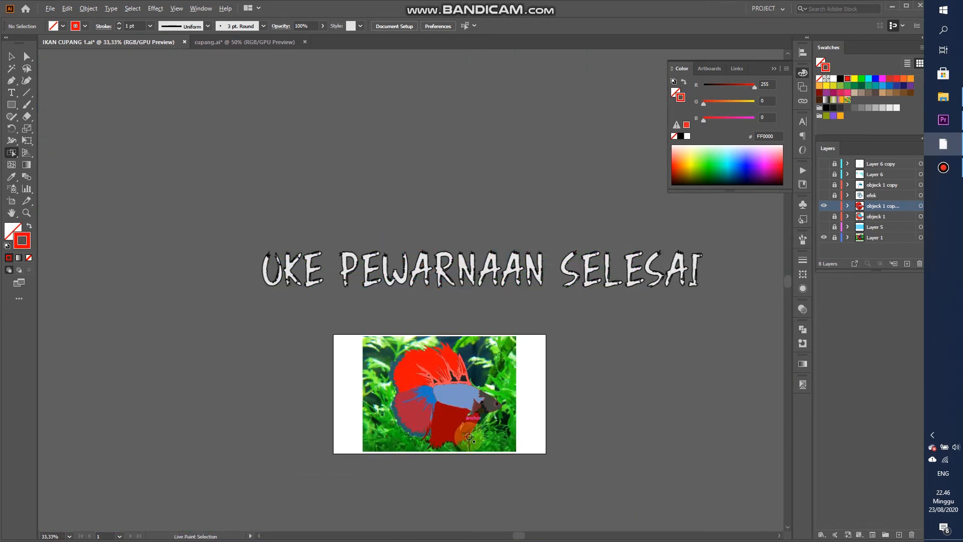
{"action": "scroll", "coordinate": [401, 371], "scroll_direction": "up", "scroll_amount": 4}
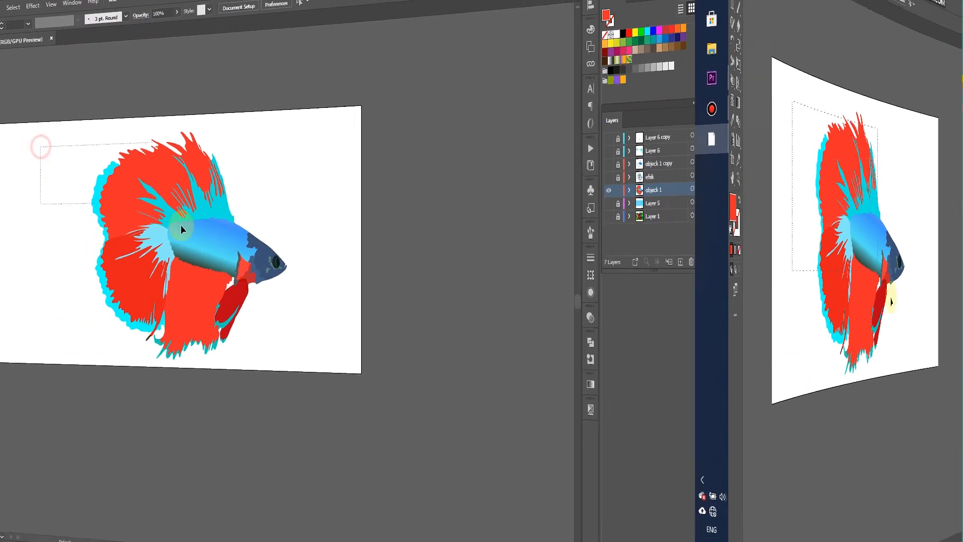
Step: Select the whole fish artwork, expand it, and ungroup it twice
{"action": "left_click_drag", "start_coordinate": [892, 301], "coordinate": [473, 360]}
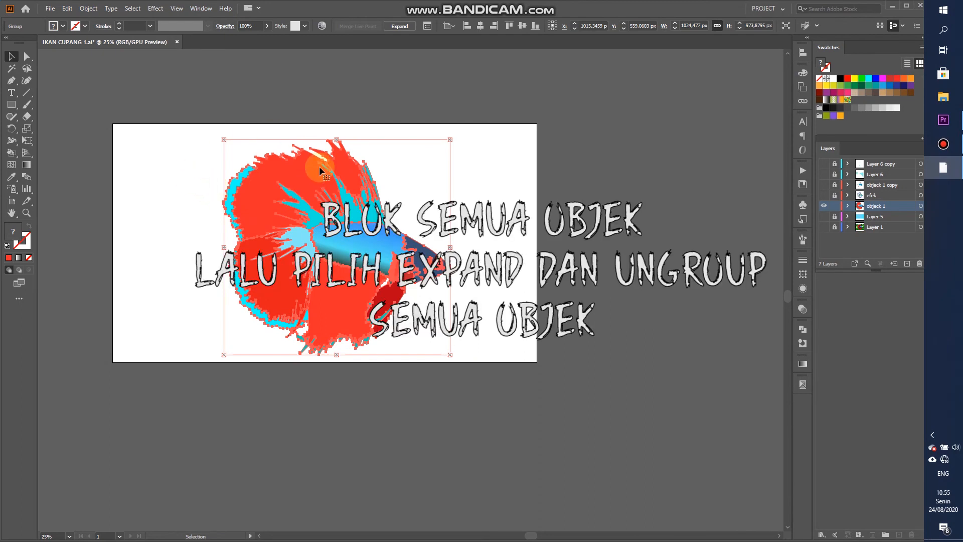
{"action": "left_click", "coordinate": [402, 26]}
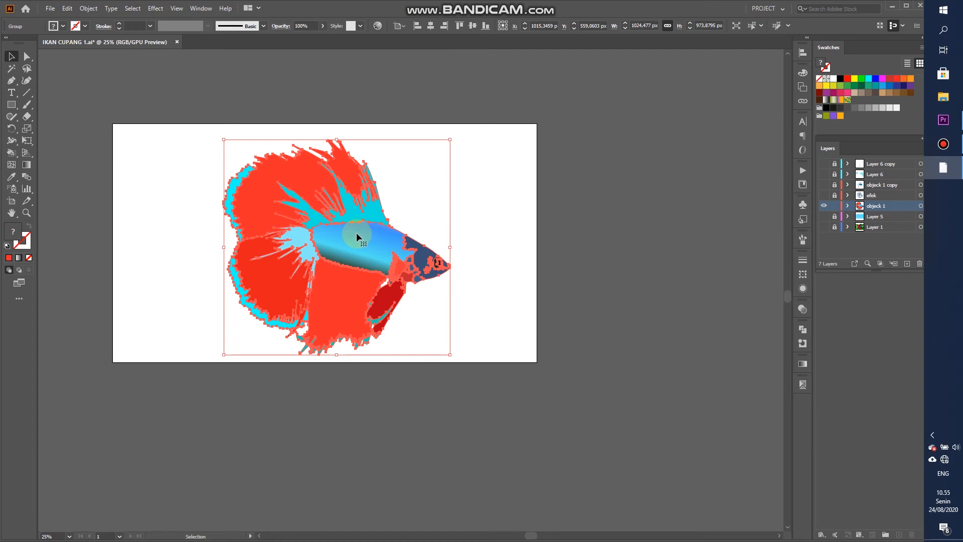
{"action": "left_click", "coordinate": [88, 8]}
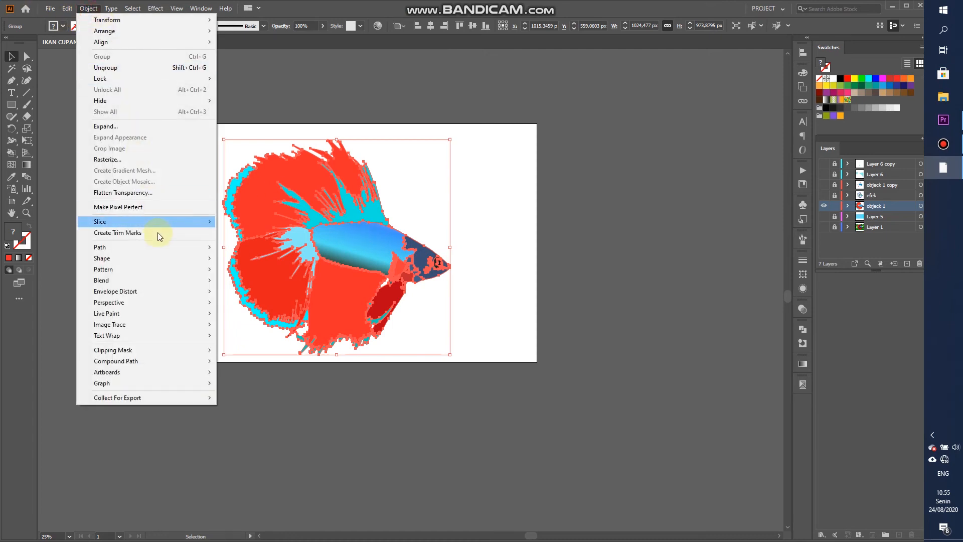
{"action": "left_click", "coordinate": [167, 70]}
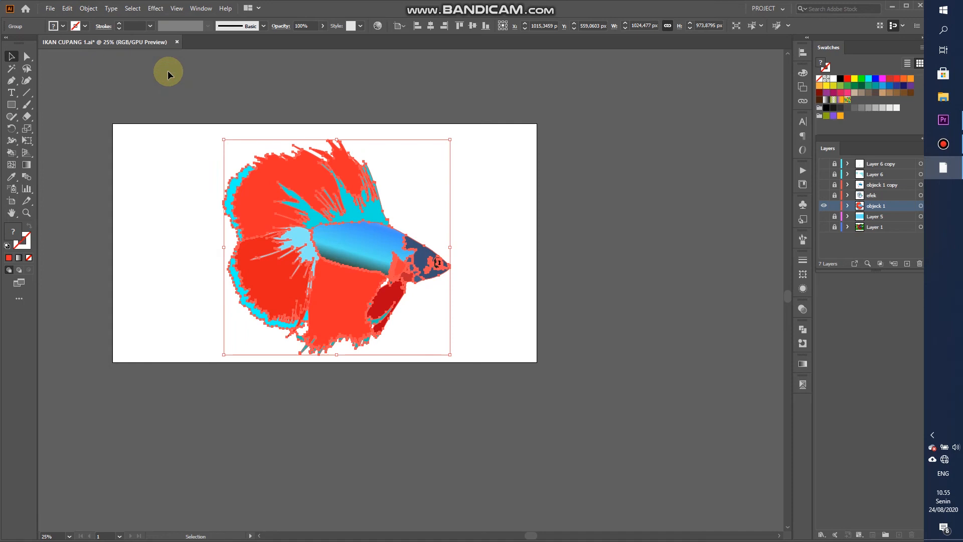
{"action": "left_click", "coordinate": [89, 9]}
{"action": "left_click", "coordinate": [129, 68]}
Step: Check that the fish's parts are separate by selecting the fins, tail and body one by one, and clear the selection
{"action": "left_click", "coordinate": [257, 195]}
{"action": "left_click", "coordinate": [256, 195]}
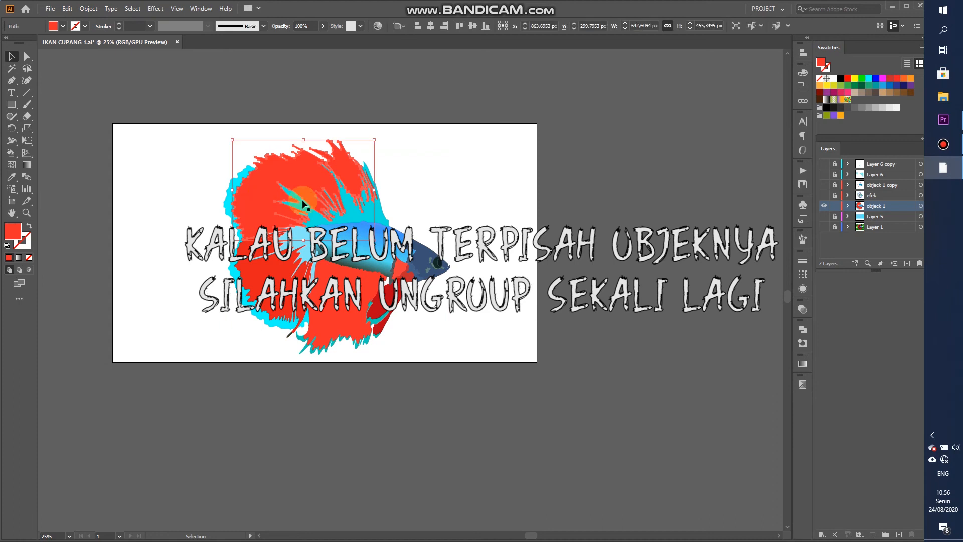
{"action": "left_click", "coordinate": [382, 247]}
{"action": "left_click", "coordinate": [457, 196]}
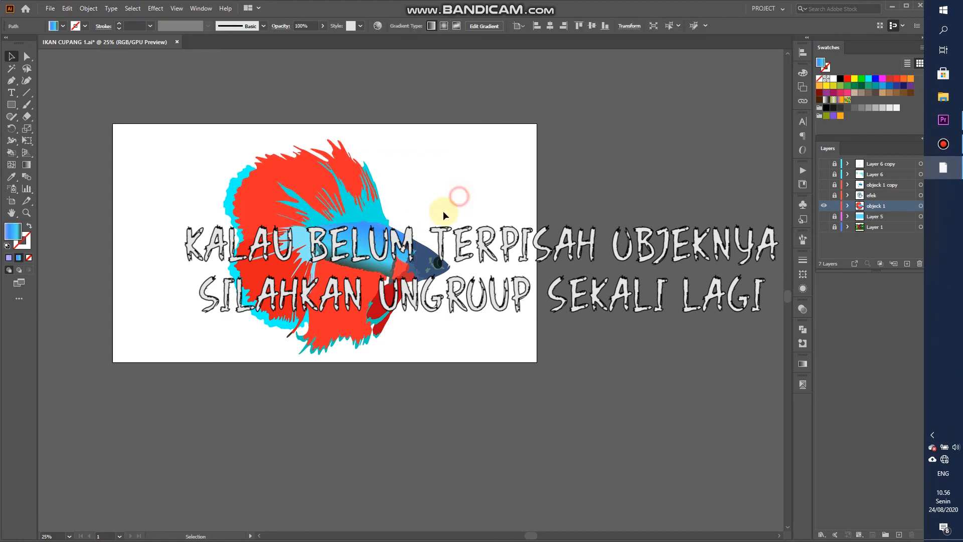
{"action": "left_click", "coordinate": [382, 247]}
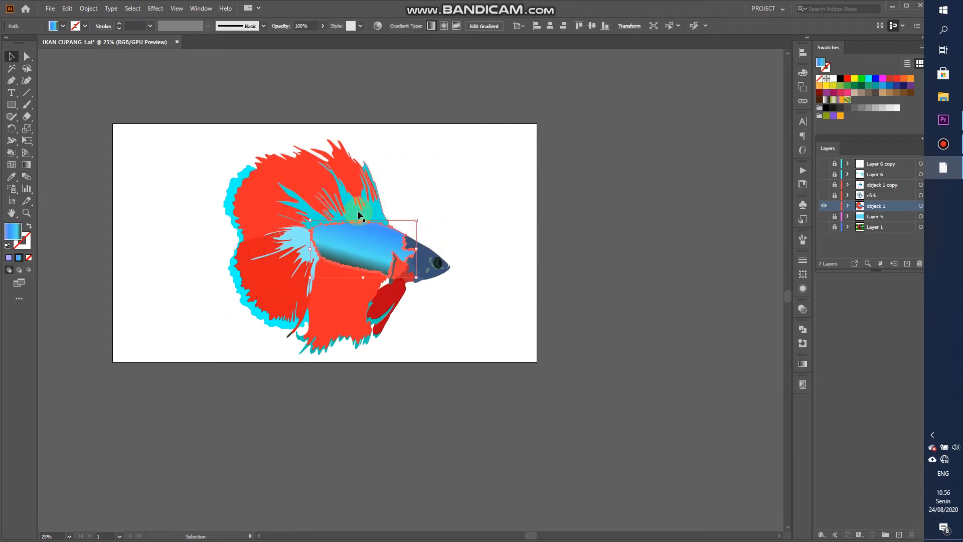
{"action": "left_click", "coordinate": [313, 180]}
{"action": "left_click", "coordinate": [271, 276]}
{"action": "left_click", "coordinate": [339, 298]}
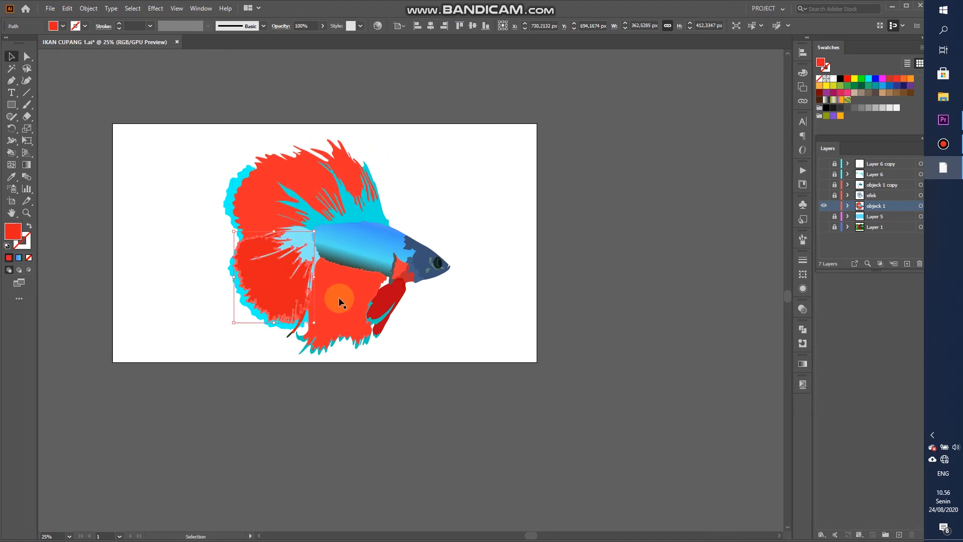
{"action": "left_click", "coordinate": [397, 293]}
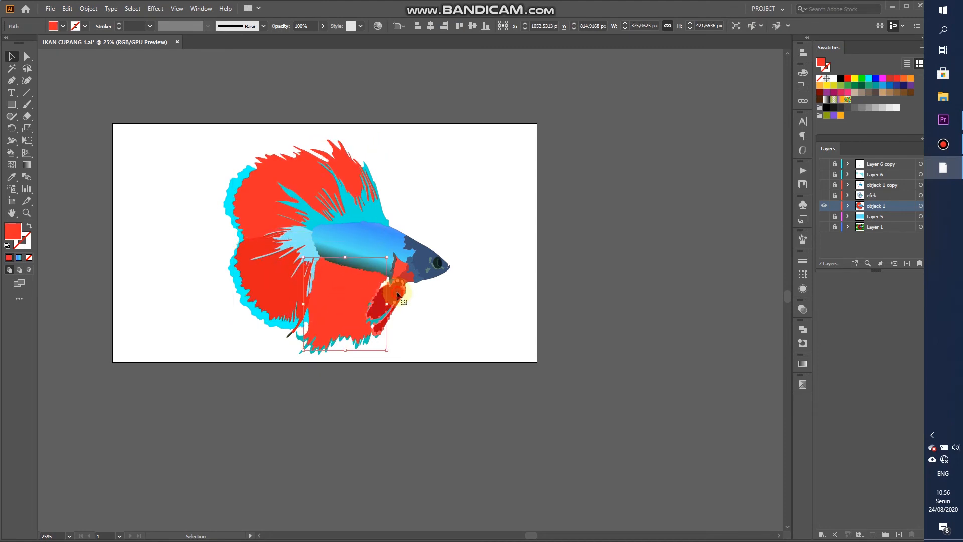
{"action": "left_click", "coordinate": [368, 246]}
{"action": "scroll", "coordinate": [369, 246], "scroll_direction": "up", "scroll_amount": 3}
{"action": "scroll", "coordinate": [370, 243], "scroll_direction": "down", "scroll_amount": 3}
{"action": "scroll", "coordinate": [370, 243], "scroll_direction": "up", "scroll_amount": 1}
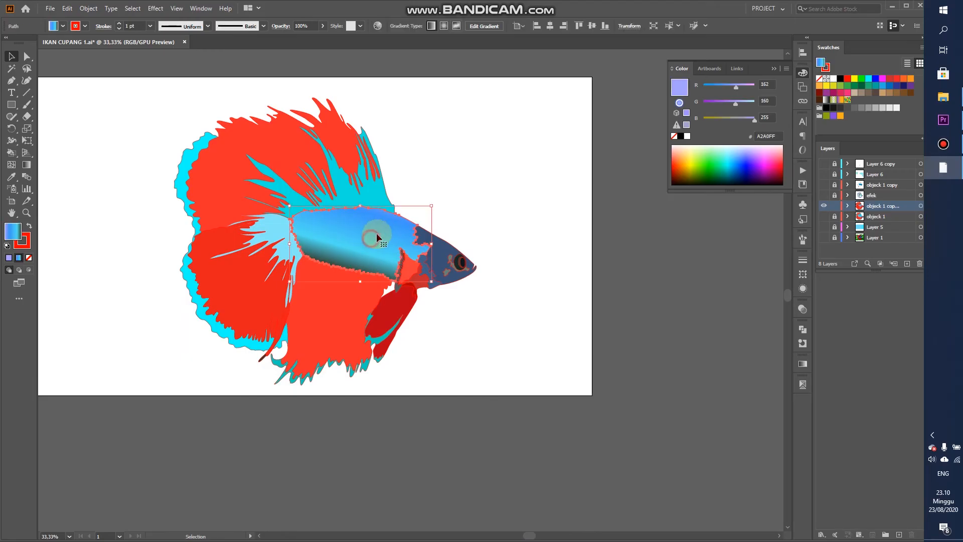
{"action": "left_click", "coordinate": [118, 241]}
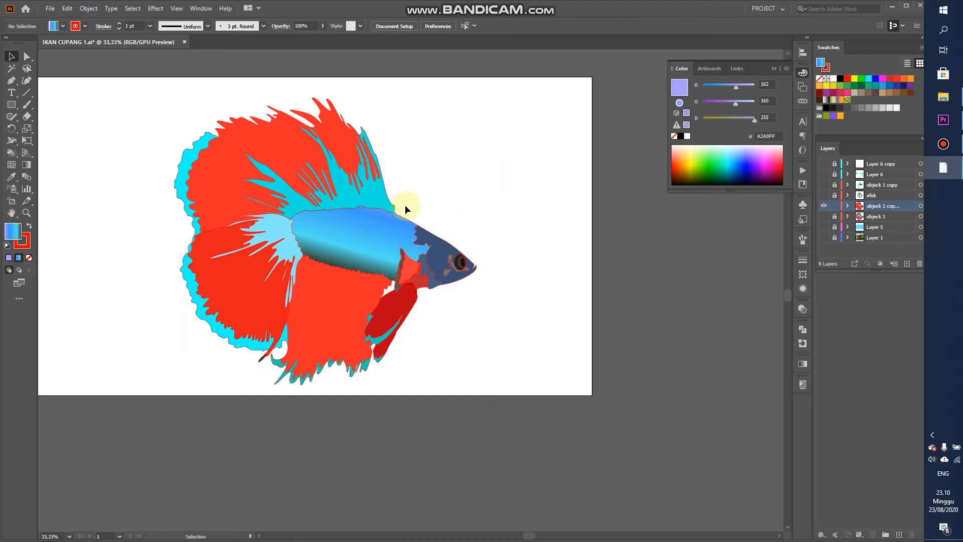
Step: Select the fish's blue body and replace its gradient with a solid blue #29ABE2 fill
{"action": "scroll", "coordinate": [323, 233], "scroll_direction": "down", "scroll_amount": 2}
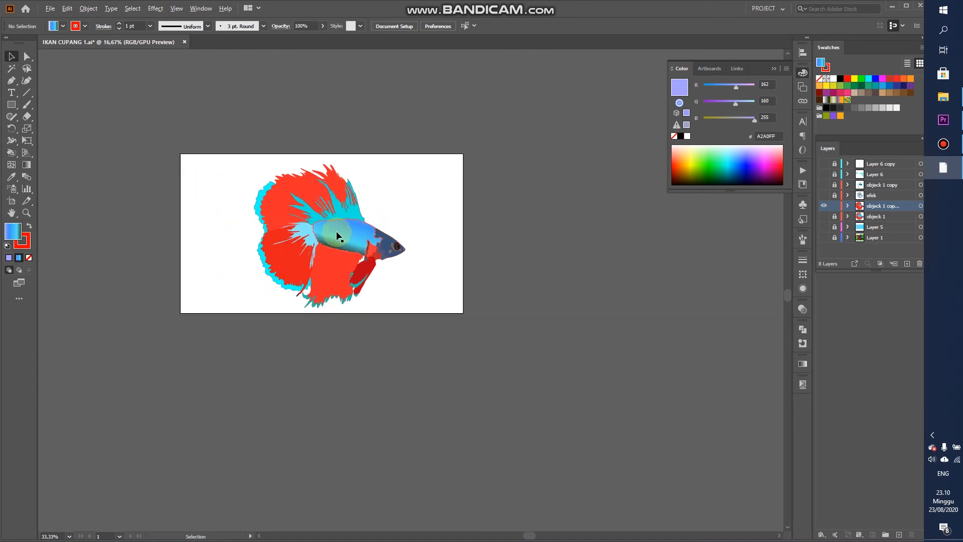
{"action": "scroll", "coordinate": [335, 238], "scroll_direction": "up", "scroll_amount": 4}
{"action": "scroll", "coordinate": [381, 251], "scroll_direction": "up", "scroll_amount": 1}
{"action": "left_click", "coordinate": [383, 253]}
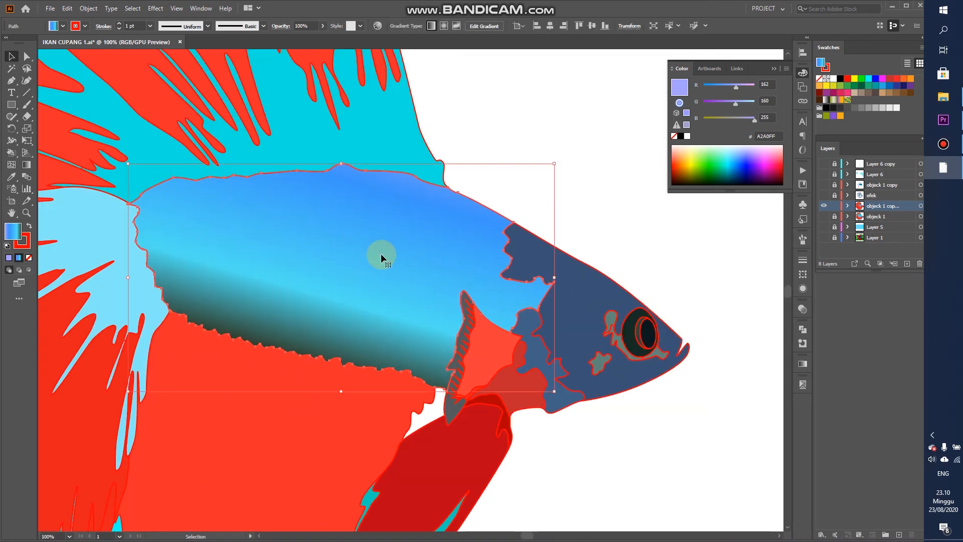
{"action": "scroll", "coordinate": [376, 259], "scroll_direction": "down", "scroll_amount": 1}
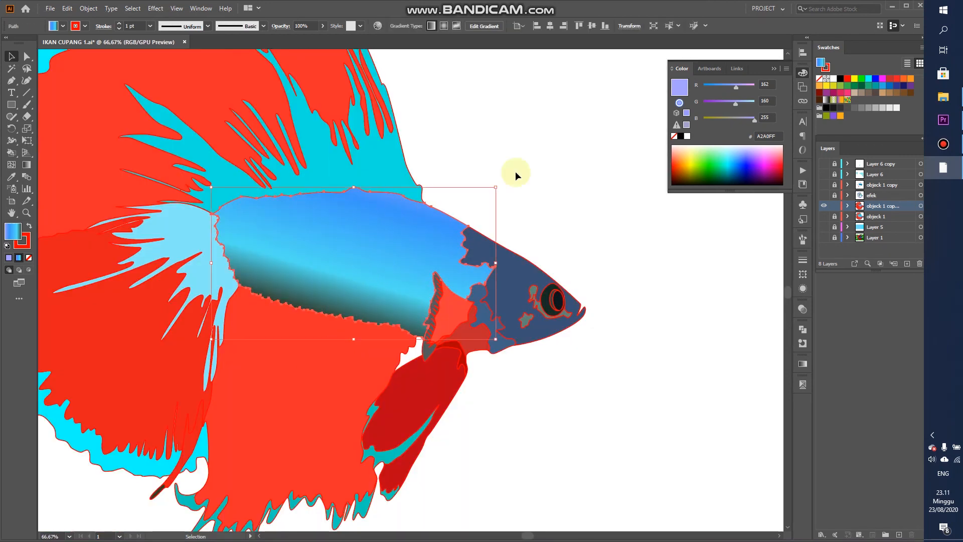
{"action": "left_click", "coordinate": [854, 78]}
{"action": "left_click", "coordinate": [847, 78]}
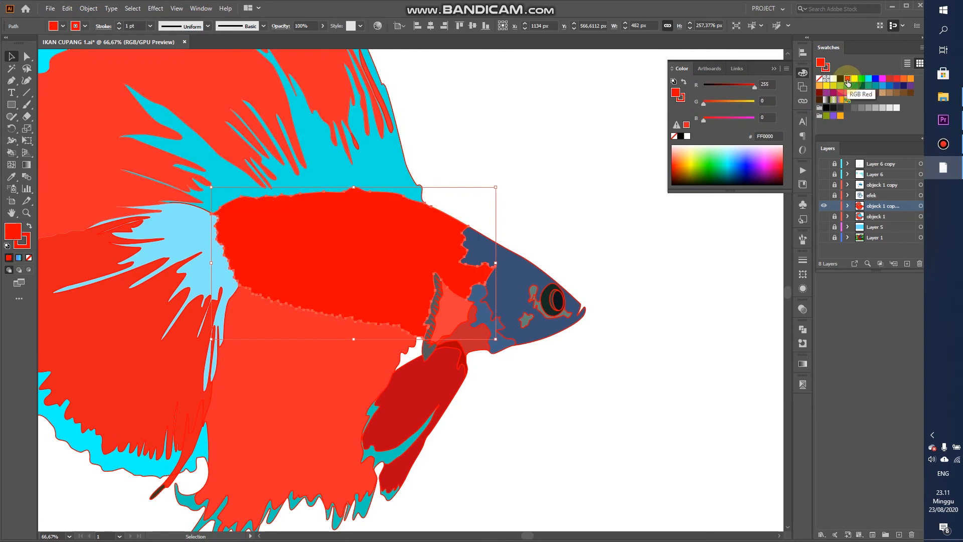
{"action": "left_click", "coordinate": [873, 86]}
{"action": "left_click", "coordinate": [880, 85]}
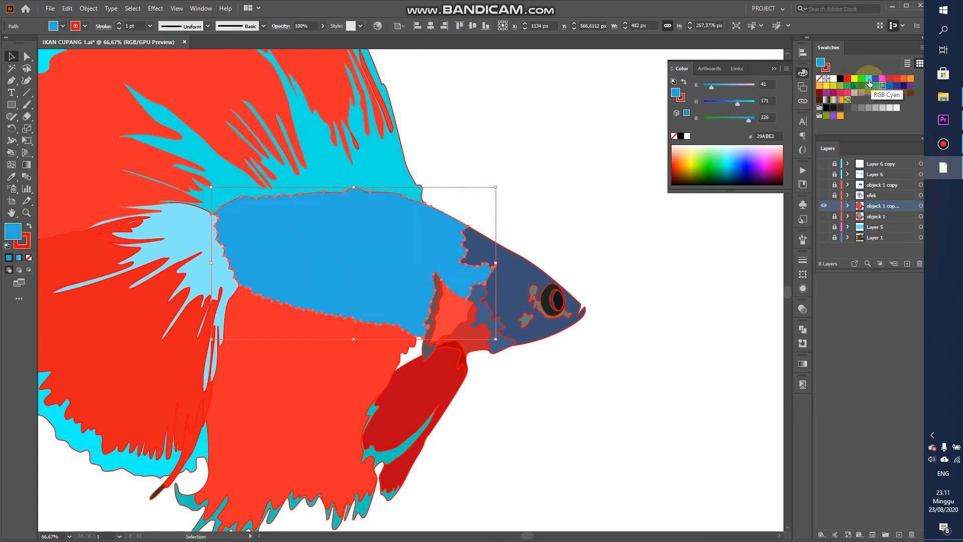
{"action": "left_click", "coordinate": [868, 79]}
{"action": "left_click", "coordinate": [882, 85]}
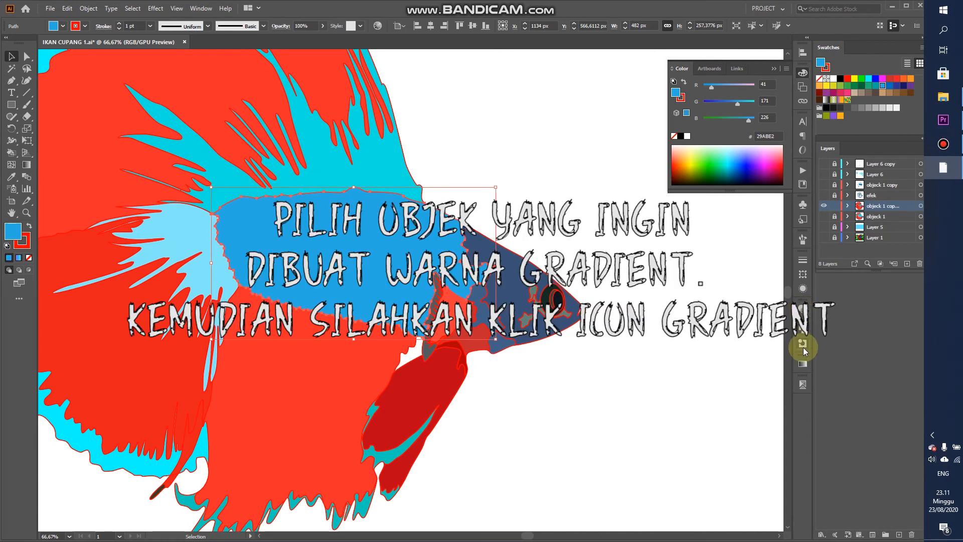
Step: Apply a linear gradient to the body, add the solid blue as its first stop, and remove the lilac and black stops
{"action": "left_click", "coordinate": [803, 364]}
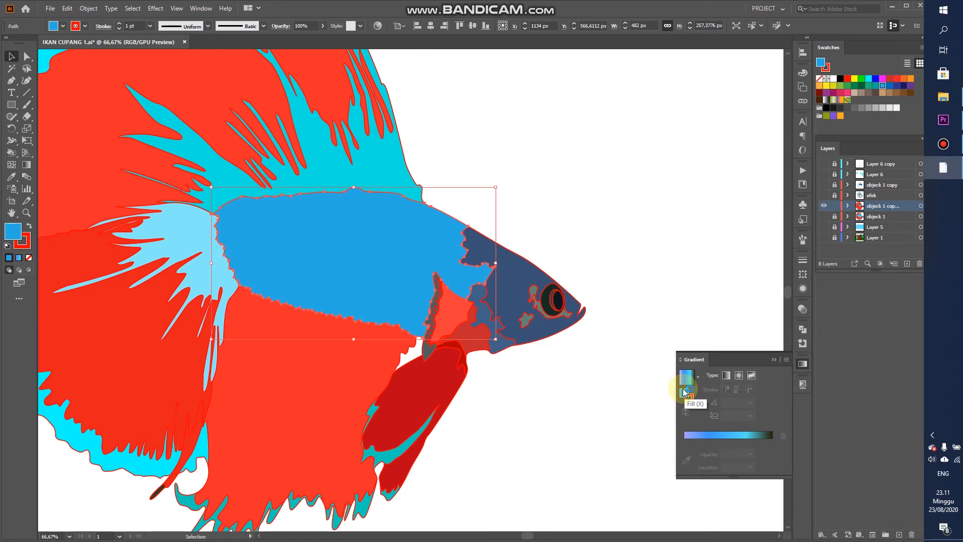
{"action": "left_click_drag", "start_coordinate": [683, 395], "coordinate": [673, 470]}
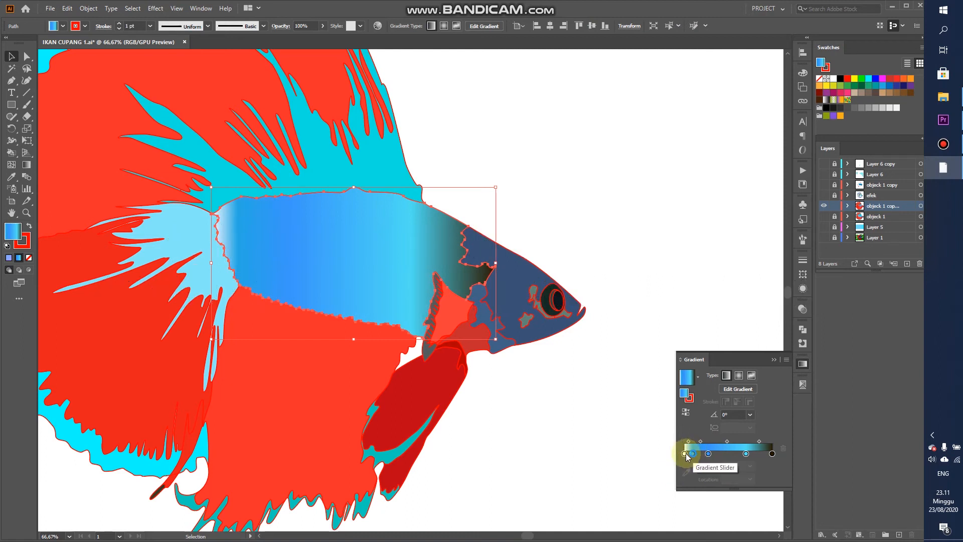
{"action": "left_click_drag", "start_coordinate": [685, 454], "coordinate": [766, 457]}
{"action": "left_click", "coordinate": [708, 454]}
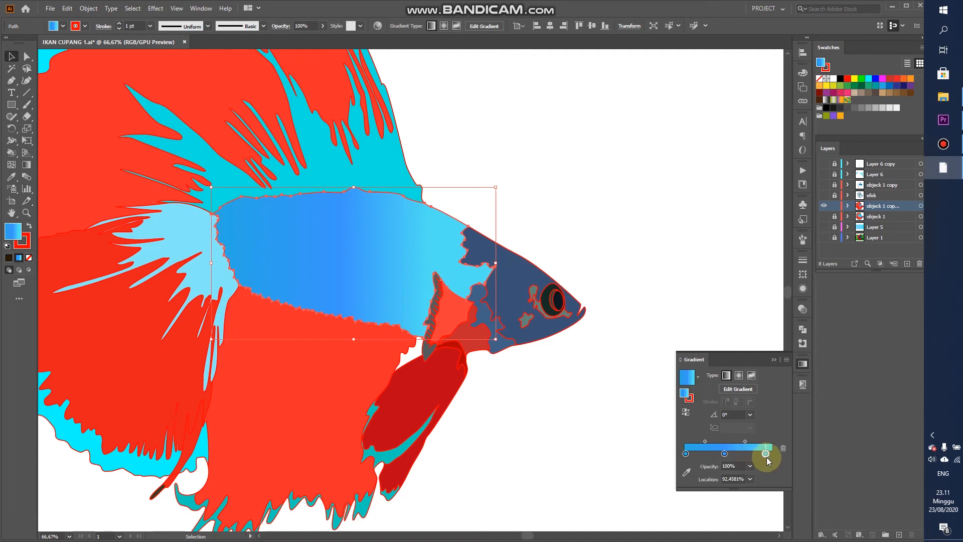
{"action": "left_click", "coordinate": [724, 453]}
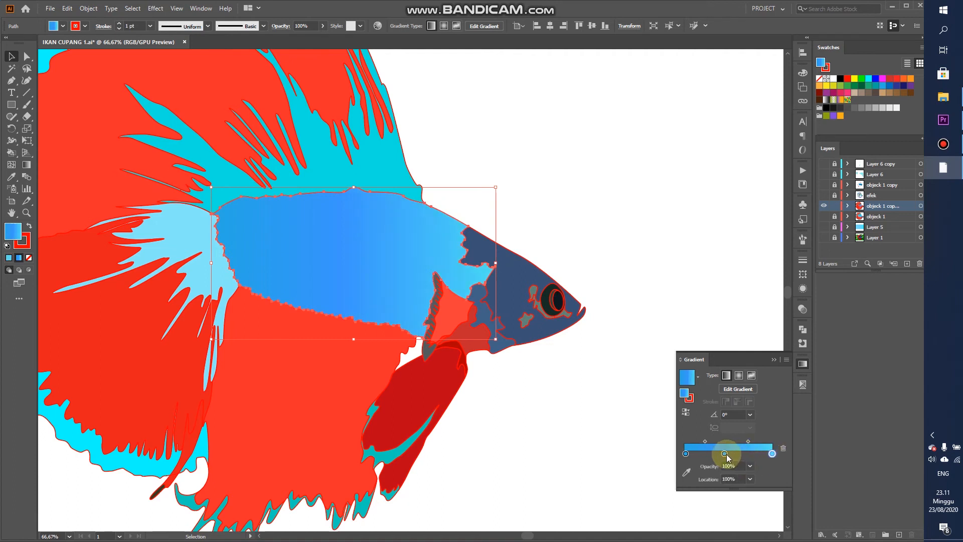
{"action": "left_click_drag", "start_coordinate": [740, 456], "coordinate": [727, 449]}
Step: Run the body's gradient diagonally at about -112°, with the light blue stop at about 50% and the first stop at about 15%
{"action": "left_click", "coordinate": [26, 164]}
{"action": "left_click_drag", "start_coordinate": [357, 172], "coordinate": [288, 341]}
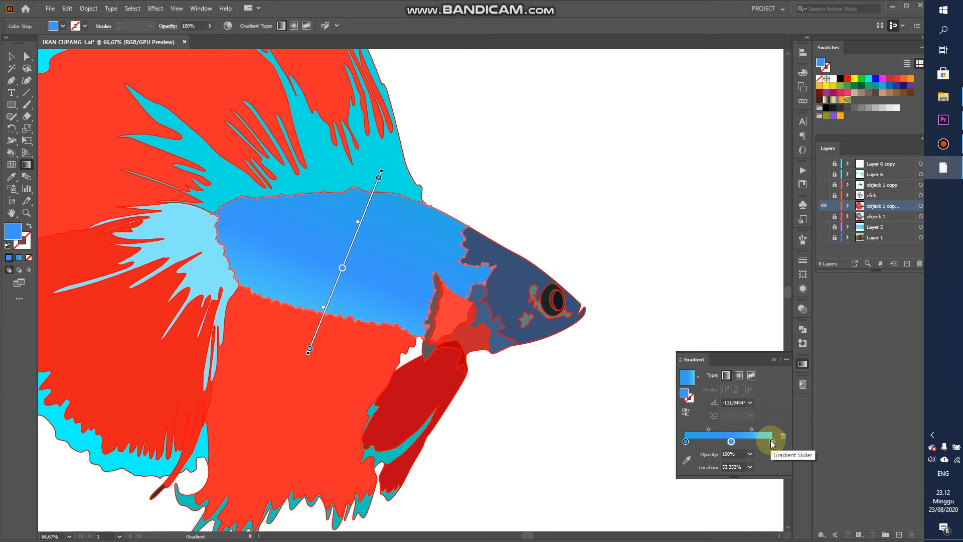
{"action": "left_click_drag", "start_coordinate": [772, 441], "coordinate": [730, 445]}
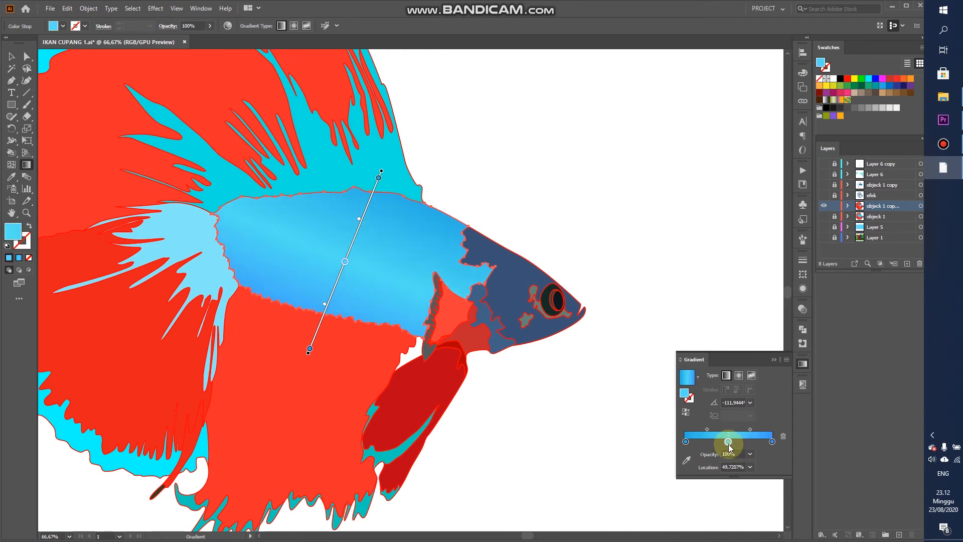
{"action": "left_click_drag", "start_coordinate": [687, 445], "coordinate": [701, 447]}
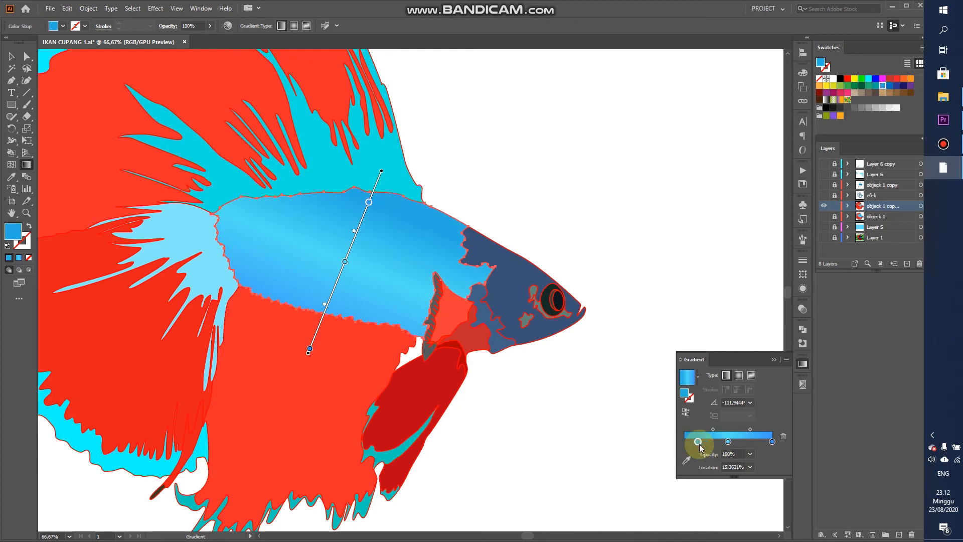
Step: Try recolouring the gradient's middle stop with the cyan sampled from the dorsal fin
{"action": "scroll", "coordinate": [462, 360], "scroll_direction": "down", "scroll_amount": 3}
{"action": "scroll", "coordinate": [420, 337], "scroll_direction": "up", "scroll_amount": 2}
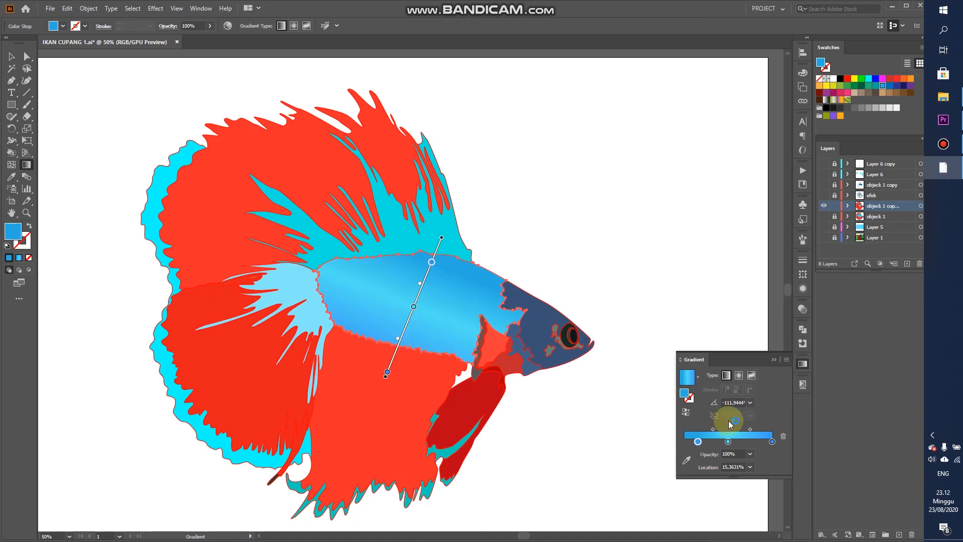
{"action": "left_click", "coordinate": [728, 441]}
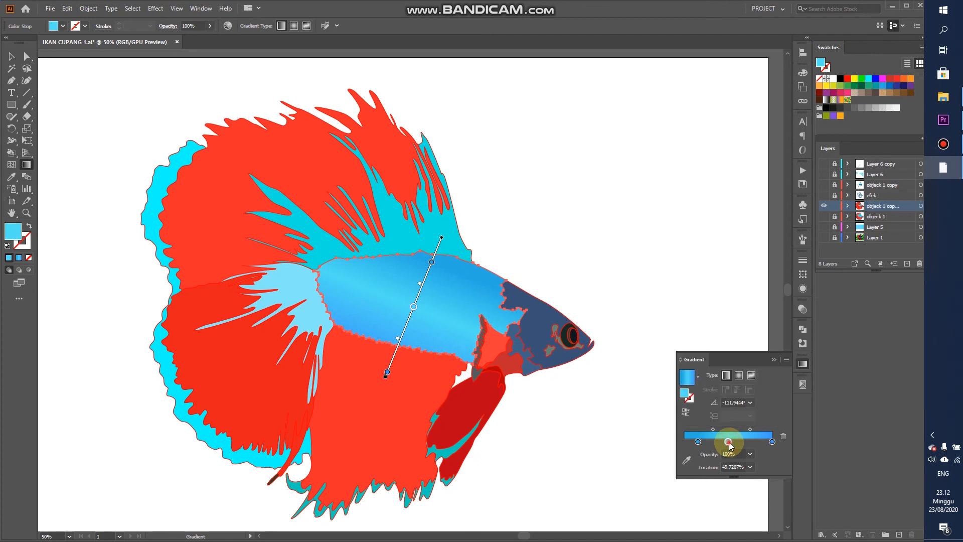
{"action": "double_click", "coordinate": [728, 441]}
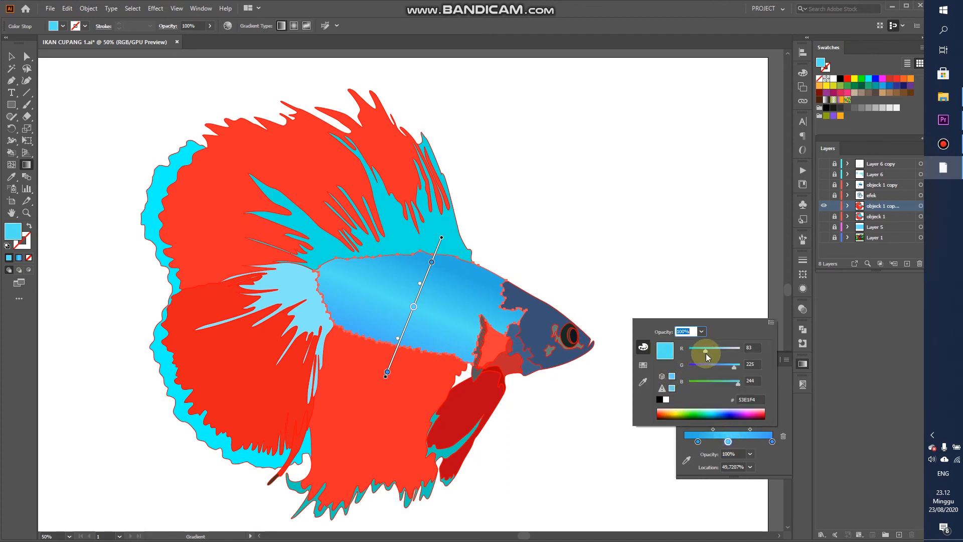
{"action": "left_click", "coordinate": [642, 365]}
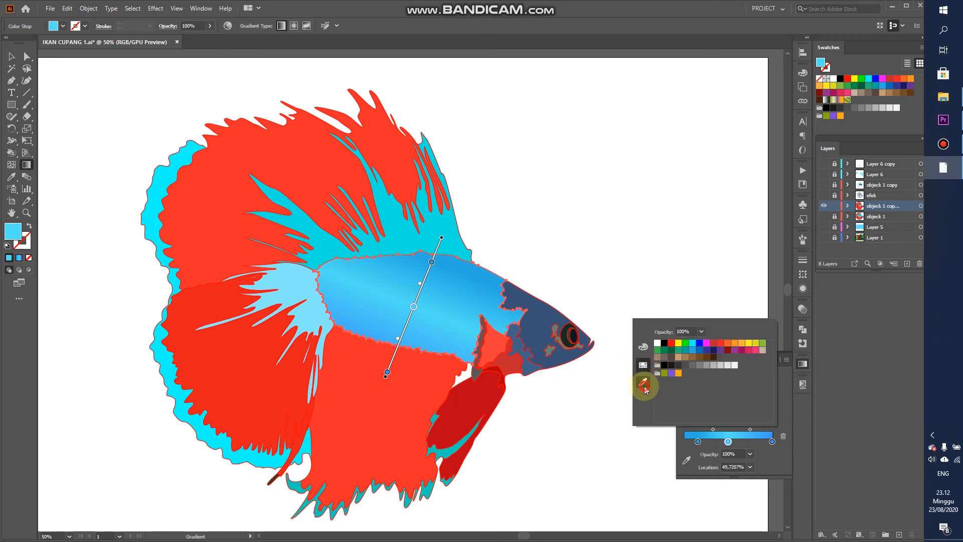
{"action": "left_click", "coordinate": [643, 383]}
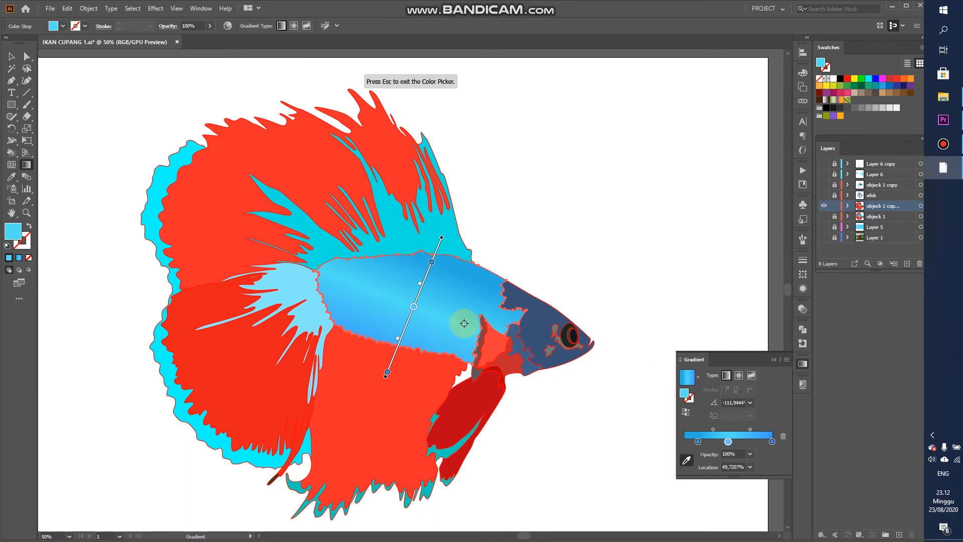
{"action": "left_click", "coordinate": [432, 296]}
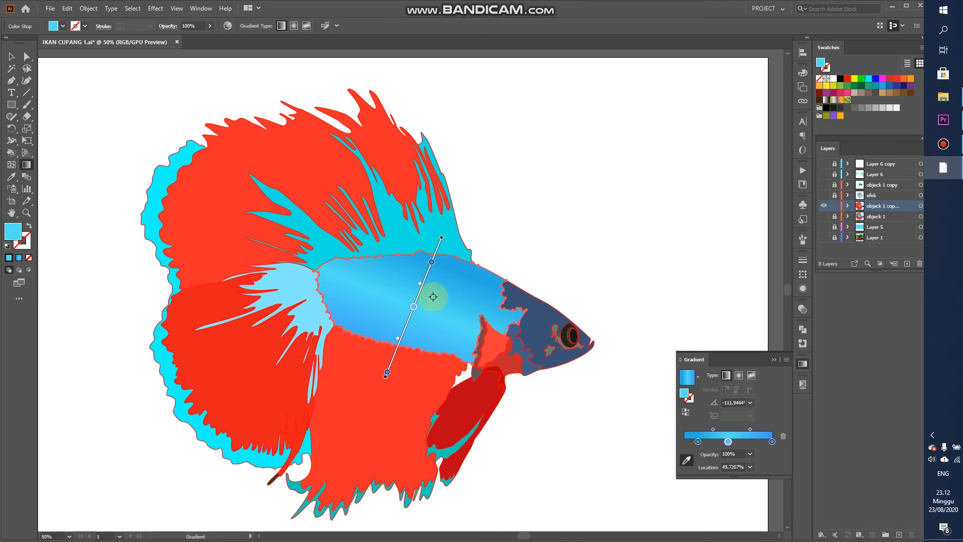
{"action": "left_click", "coordinate": [413, 244]}
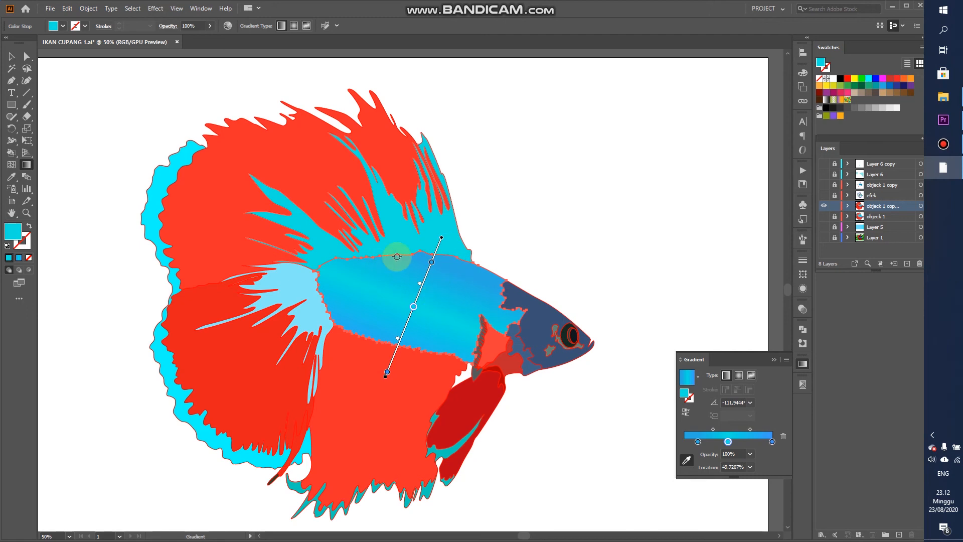
{"action": "key", "text": "v"}
{"action": "left_click", "coordinate": [444, 328]}
{"action": "key", "text": "g"}
Step: Set the gradient's middle stop to bright light blue #3DE1F4 by adjusting its red value to 61
{"action": "left_click", "coordinate": [728, 441]}
{"action": "double_click", "coordinate": [728, 441]}
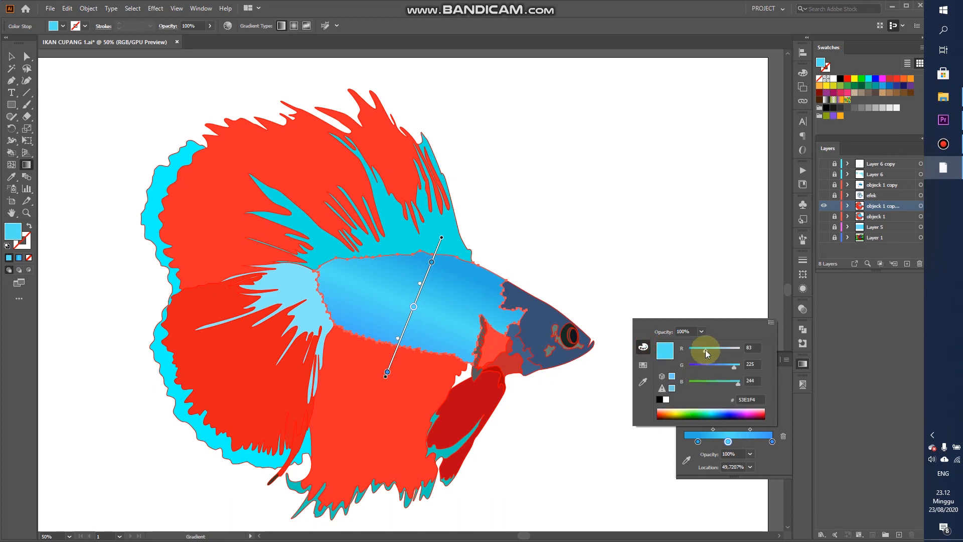
{"action": "left_click_drag", "start_coordinate": [705, 348], "coordinate": [721, 349]}
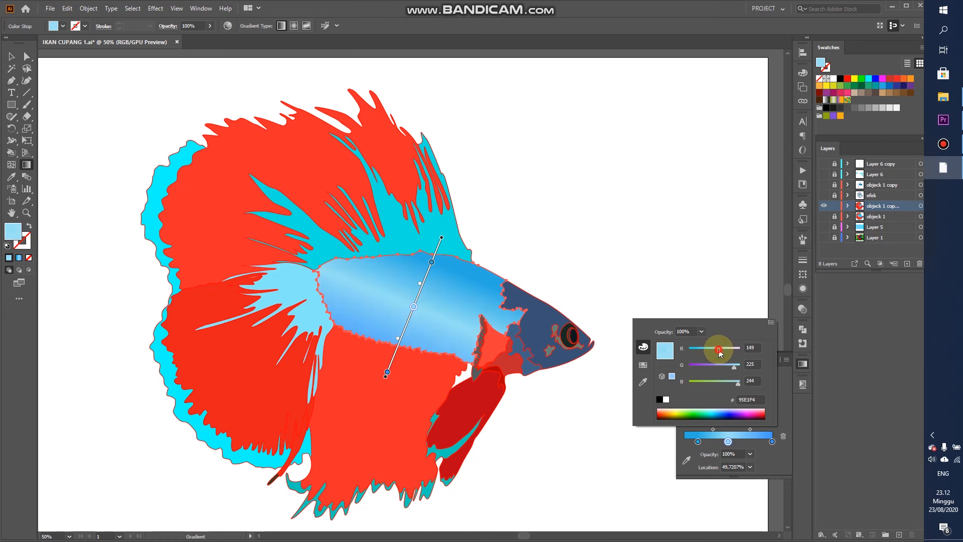
{"action": "left_click", "coordinate": [698, 441]}
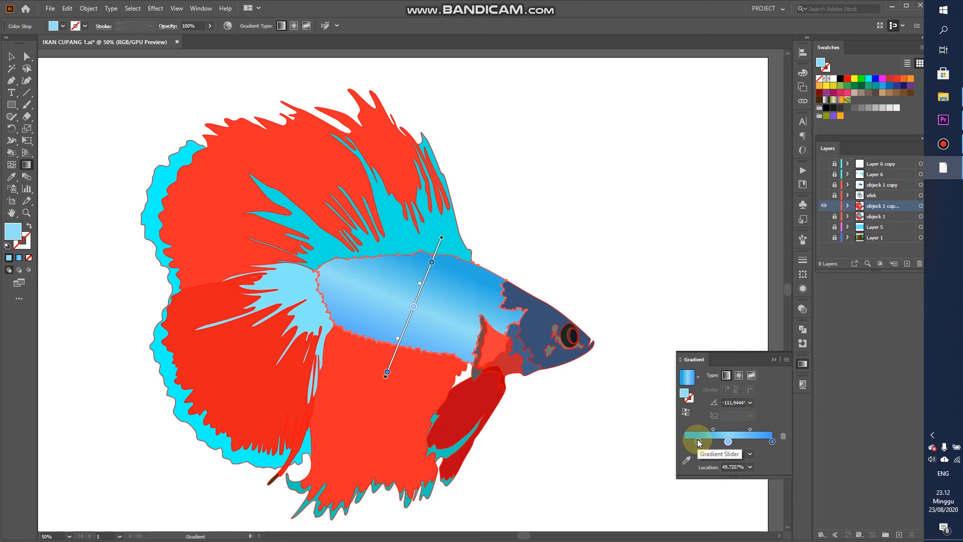
{"action": "double_click", "coordinate": [697, 441]}
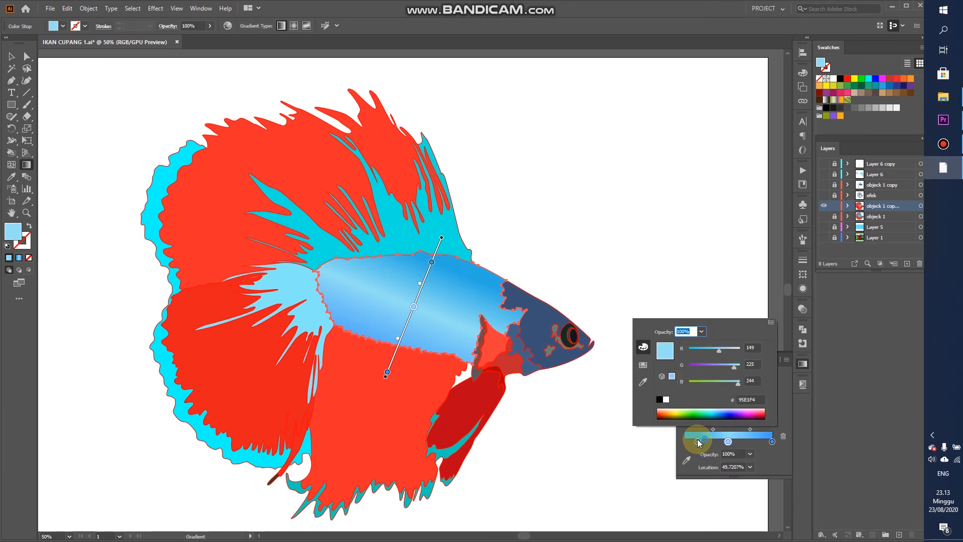
{"action": "left_click_drag", "start_coordinate": [719, 349], "coordinate": [701, 354]}
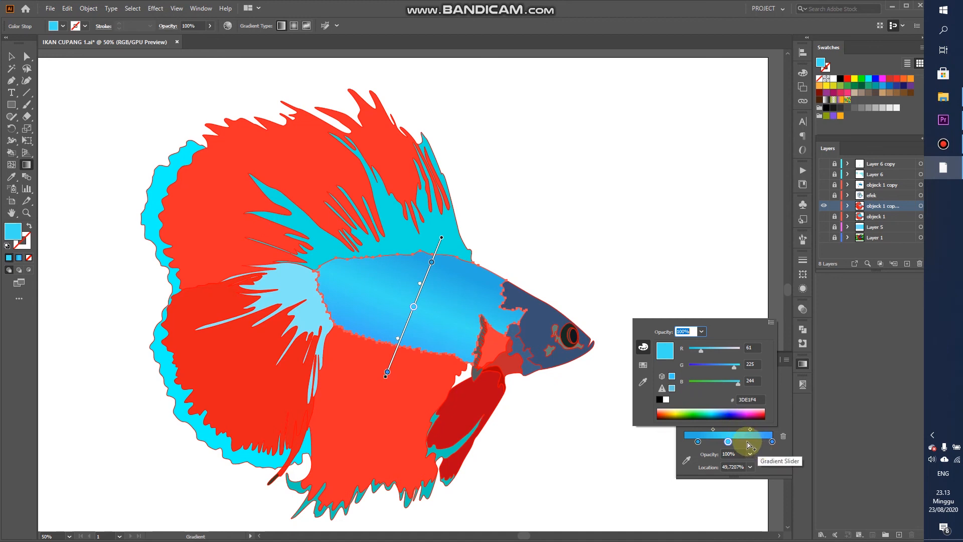
{"action": "key", "text": "Escape"}
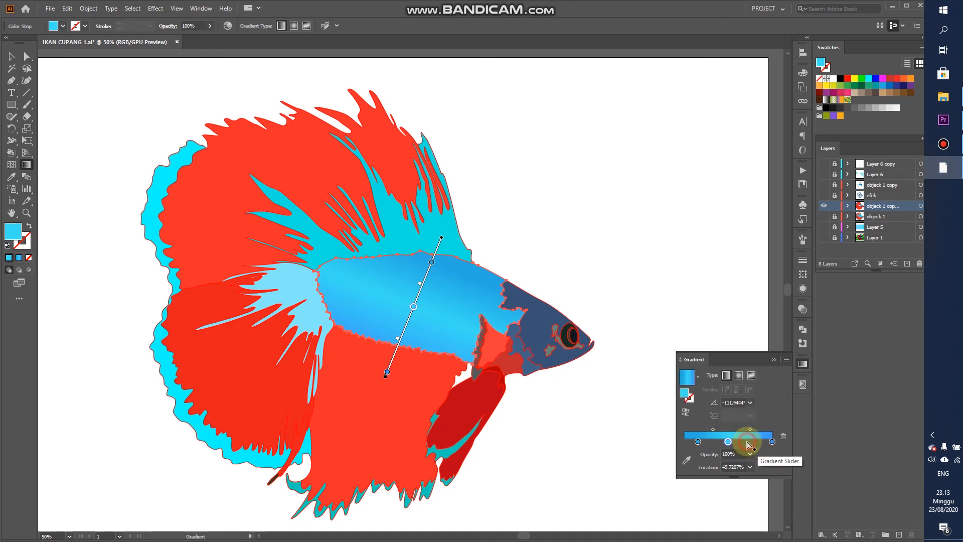
Step: Add a colour stop at about 66% of the body's gradient and move the end stop to about 92%
{"action": "left_click", "coordinate": [752, 445]}
{"action": "left_click", "coordinate": [746, 443]}
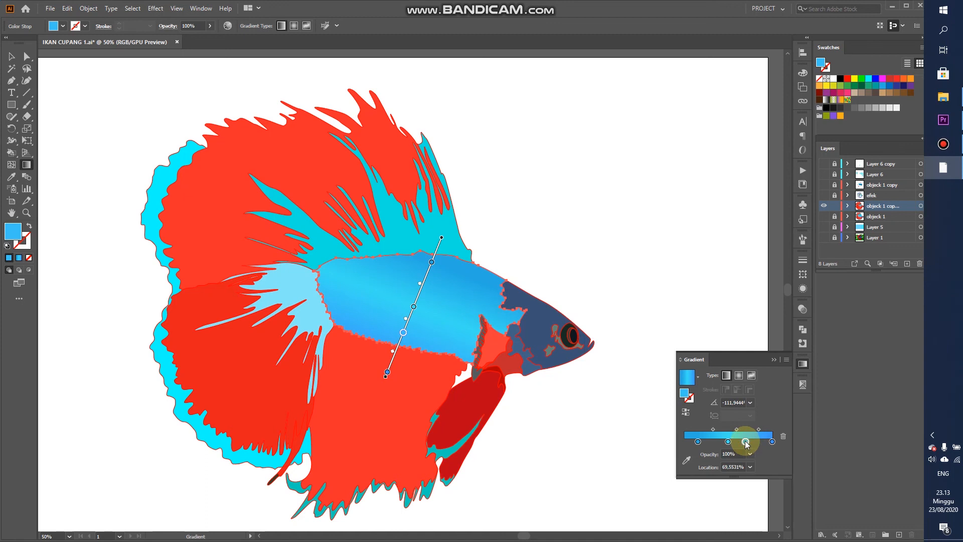
{"action": "left_click_drag", "start_coordinate": [746, 443], "coordinate": [754, 446]}
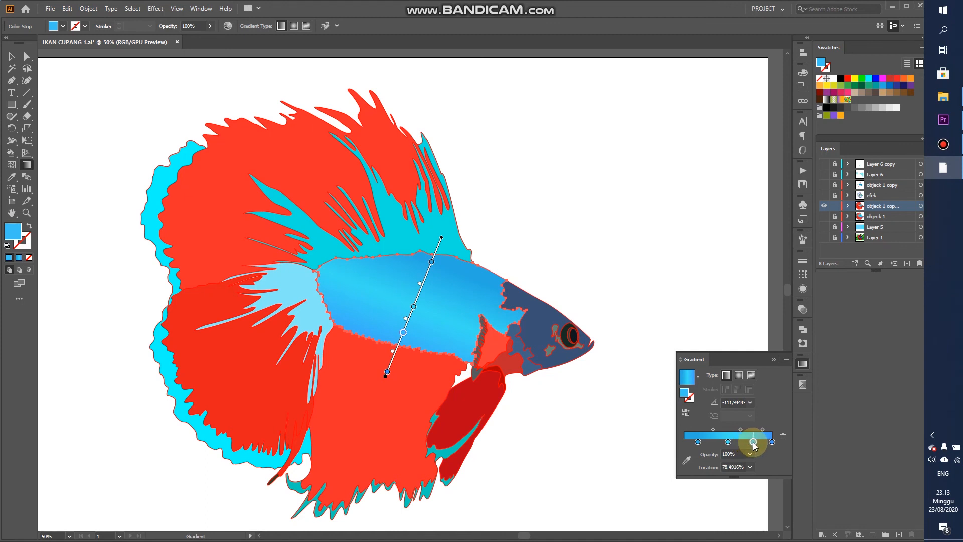
{"action": "left_click_drag", "start_coordinate": [754, 445], "coordinate": [743, 446]}
{"action": "left_click", "coordinate": [775, 445]}
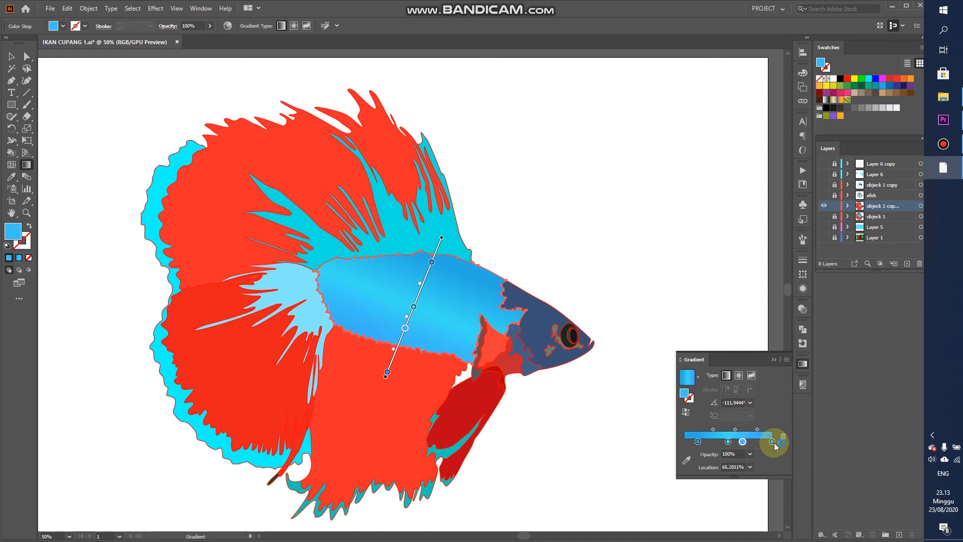
{"action": "left_click_drag", "start_coordinate": [774, 444], "coordinate": [767, 444]}
Step: Darken the gradient's end stop to deep blue #1347C7 with RGB values 19, 71 and 199
{"action": "double_click", "coordinate": [765, 441]}
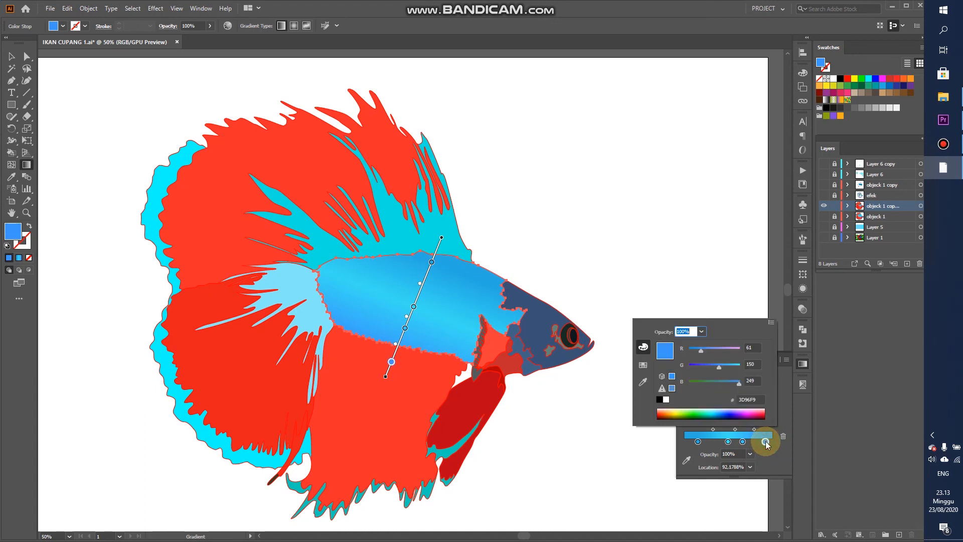
{"action": "left_click_drag", "start_coordinate": [700, 355], "coordinate": [694, 355]}
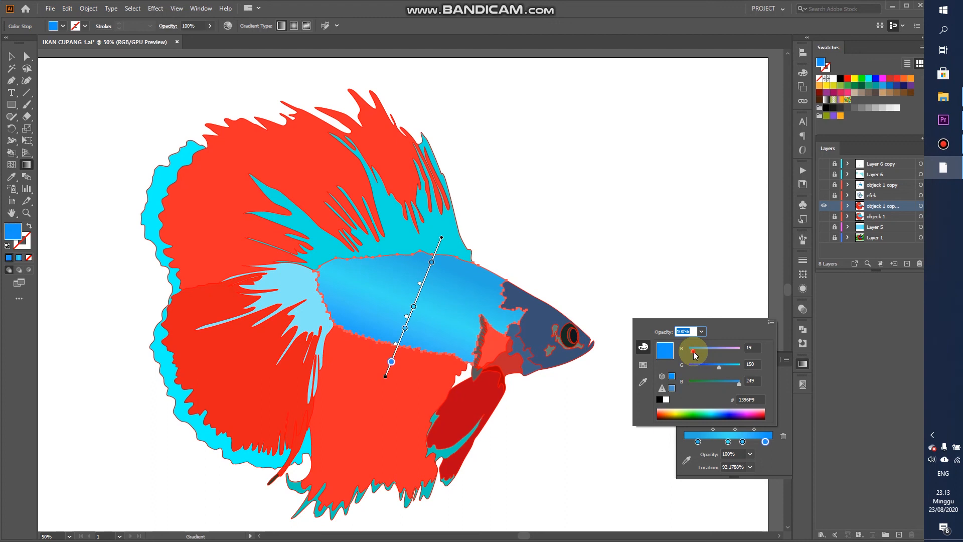
{"action": "mouse_move", "coordinate": [720, 368]}
{"action": "left_mouse_down"}
{"action": "mouse_move", "coordinate": [700, 365]}
{"action": "mouse_move", "coordinate": [728, 383]}
{"action": "left_mouse_up"}
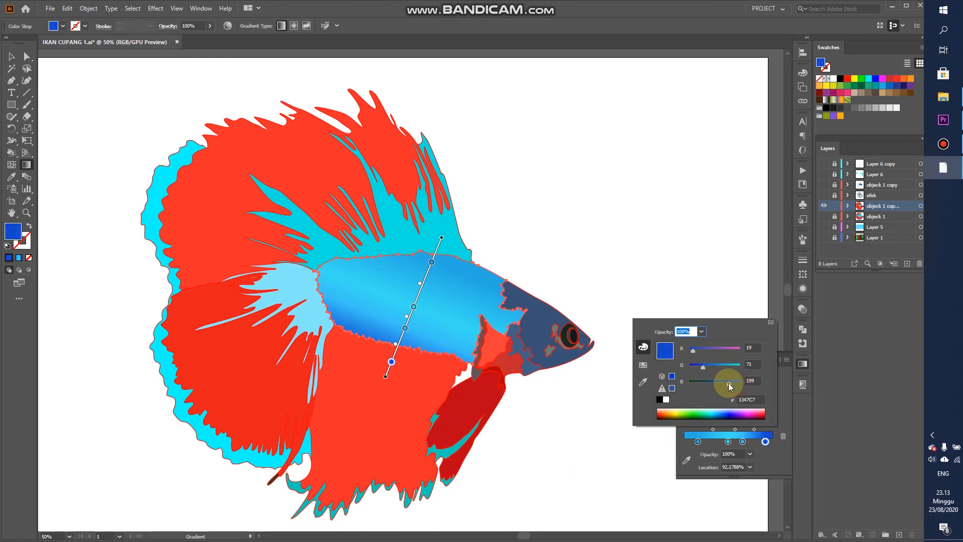
{"action": "left_click", "coordinate": [771, 455]}
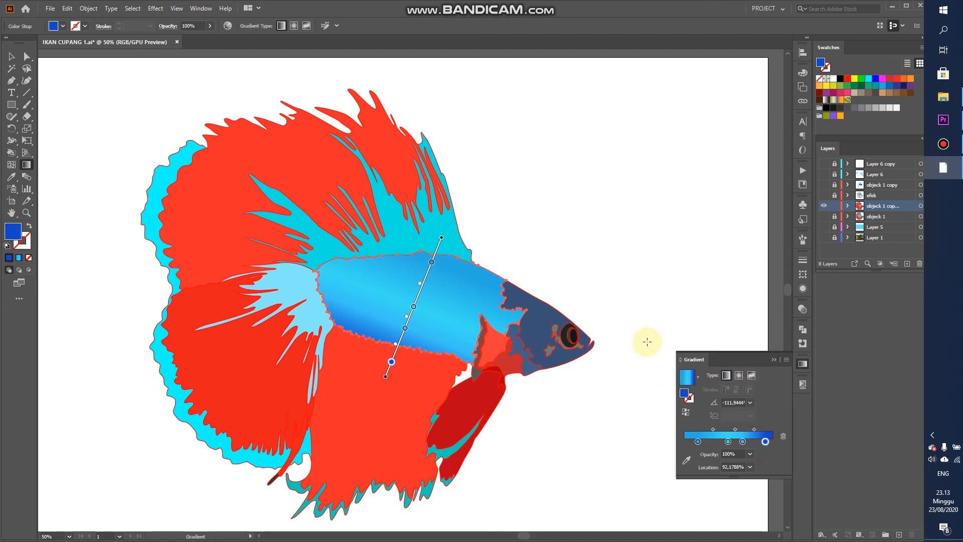
Step: Reposition the gradient across the middle of the body at an angle of about -104°
{"action": "left_click_drag", "start_coordinate": [506, 221], "coordinate": [422, 374]}
{"action": "mouse_move", "coordinate": [418, 391]}
{"action": "left_mouse_down"}
{"action": "mouse_move", "coordinate": [440, 379]}
{"action": "mouse_move", "coordinate": [455, 390]}
{"action": "mouse_move", "coordinate": [451, 398]}
{"action": "left_mouse_up"}
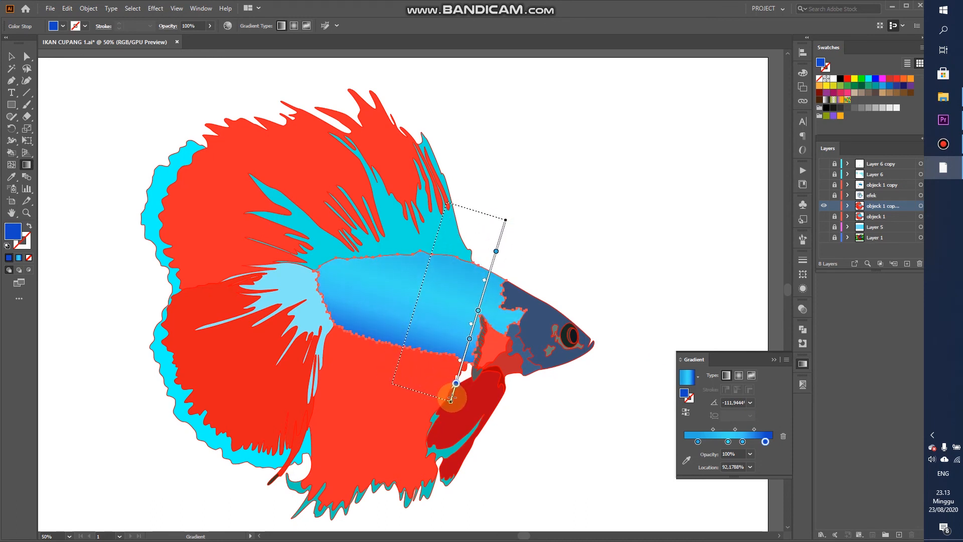
{"action": "left_click_drag", "start_coordinate": [451, 399], "coordinate": [462, 392]}
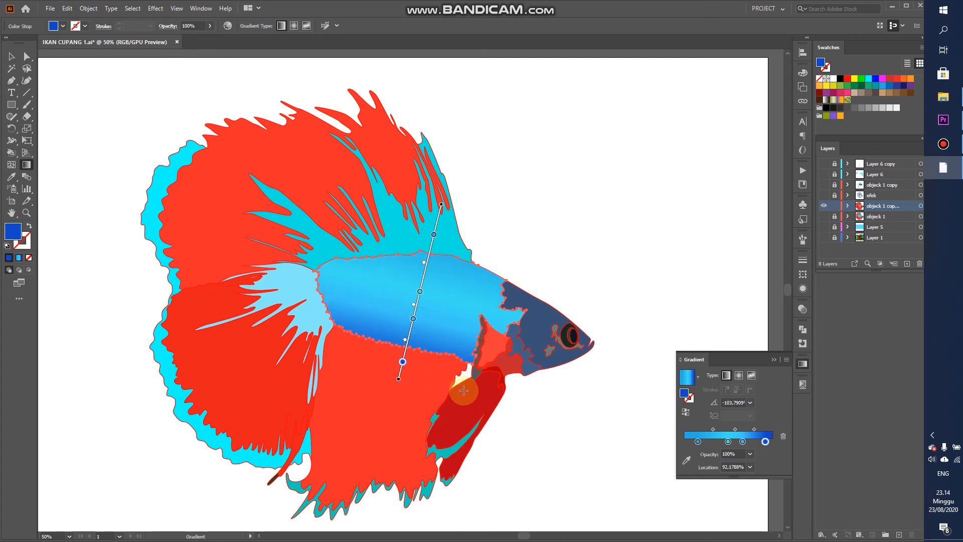
Step: Move the light blue third stop of the body's gradient to about 73%, close the gradient settings and deselect the body
{"action": "left_click", "coordinate": [743, 442]}
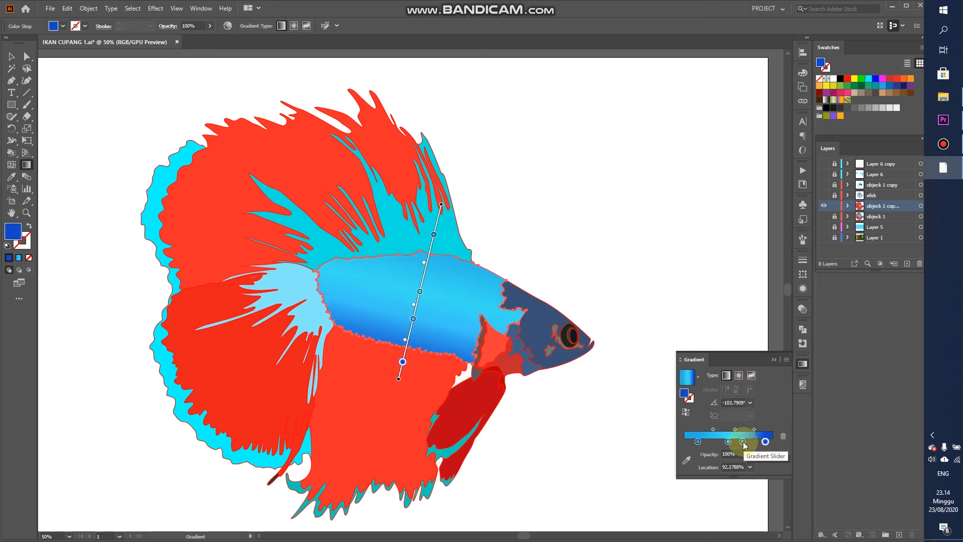
{"action": "mouse_move", "coordinate": [743, 441]}
{"action": "left_mouse_down"}
{"action": "mouse_move", "coordinate": [763, 440]}
{"action": "mouse_move", "coordinate": [744, 445]}
{"action": "left_mouse_up"}
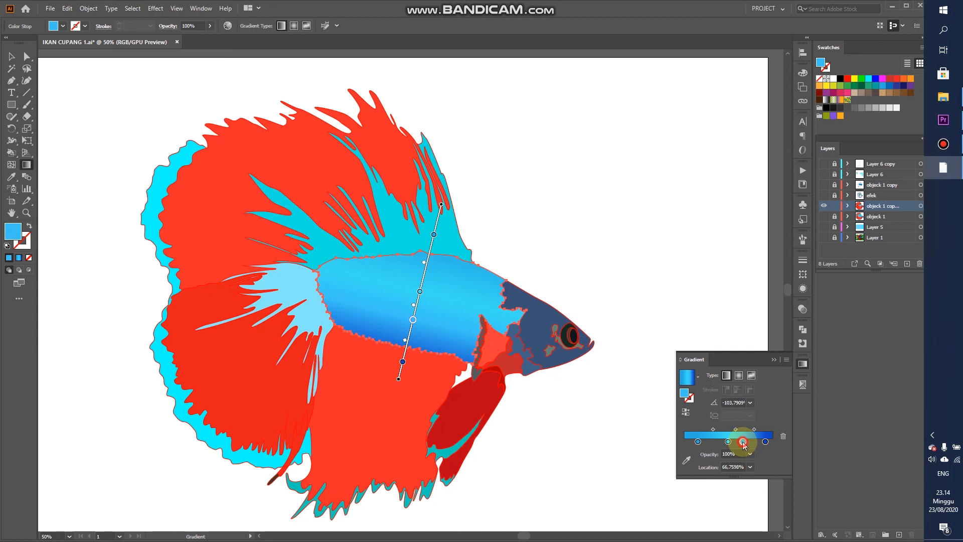
{"action": "left_click_drag", "start_coordinate": [742, 444], "coordinate": [749, 443]}
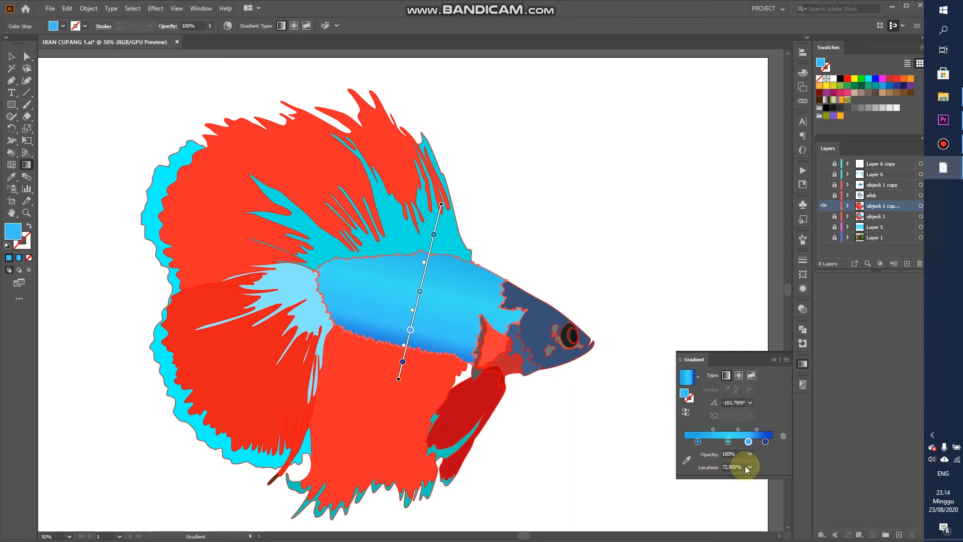
{"action": "left_click", "coordinate": [773, 360]}
{"action": "left_click", "coordinate": [13, 54]}
{"action": "left_click", "coordinate": [510, 210]}
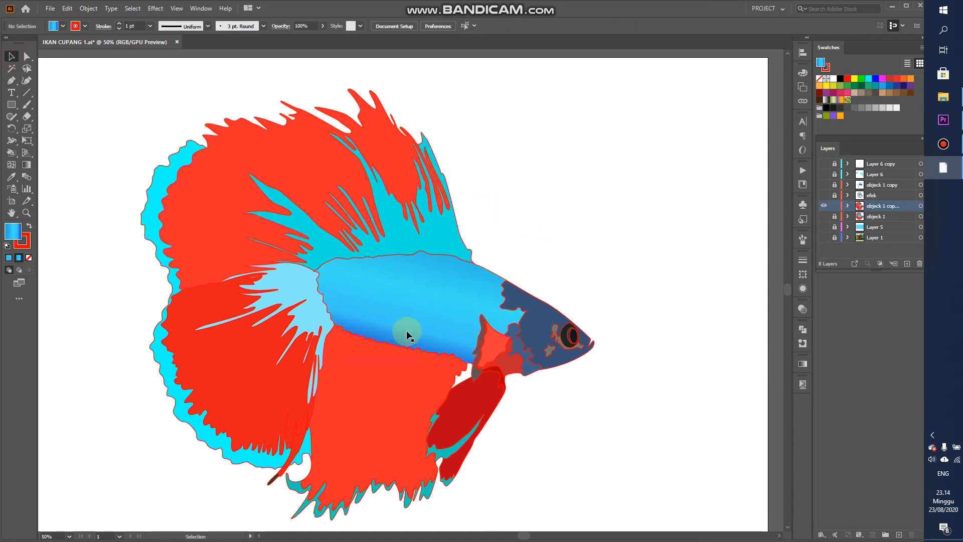
{"action": "scroll", "coordinate": [394, 351], "scroll_direction": "down", "scroll_amount": 1}
{"action": "scroll", "coordinate": [413, 343], "scroll_direction": "down", "scroll_amount": 1}
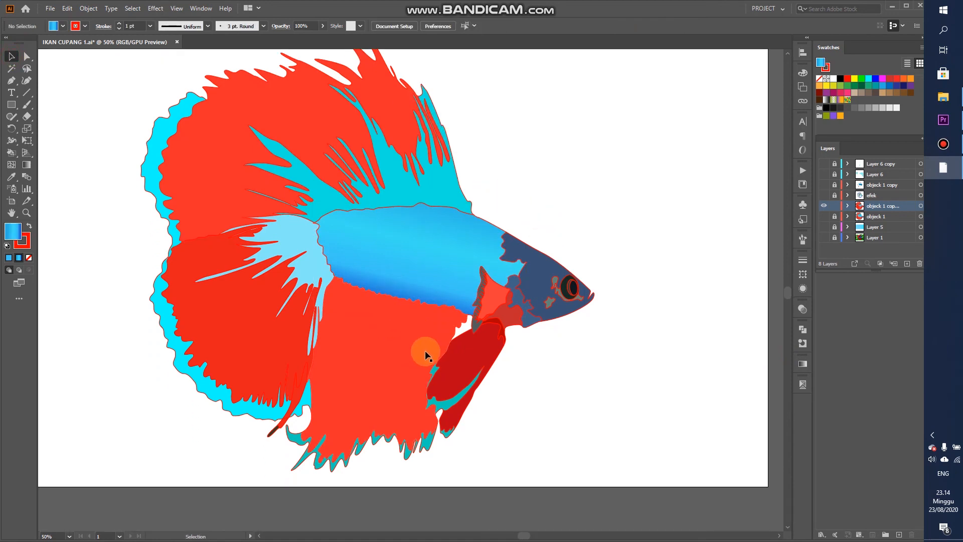
{"action": "scroll", "coordinate": [426, 351], "scroll_direction": "down", "scroll_amount": 2}
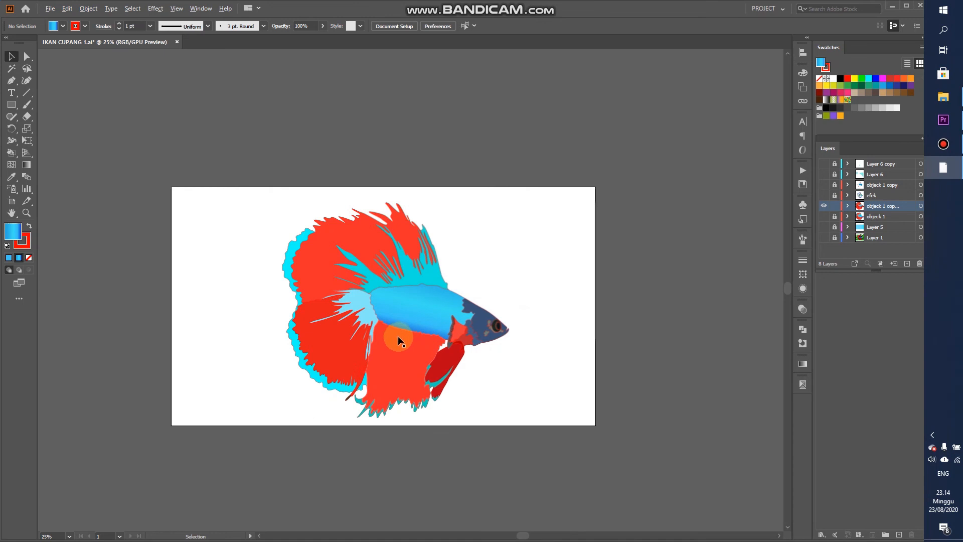